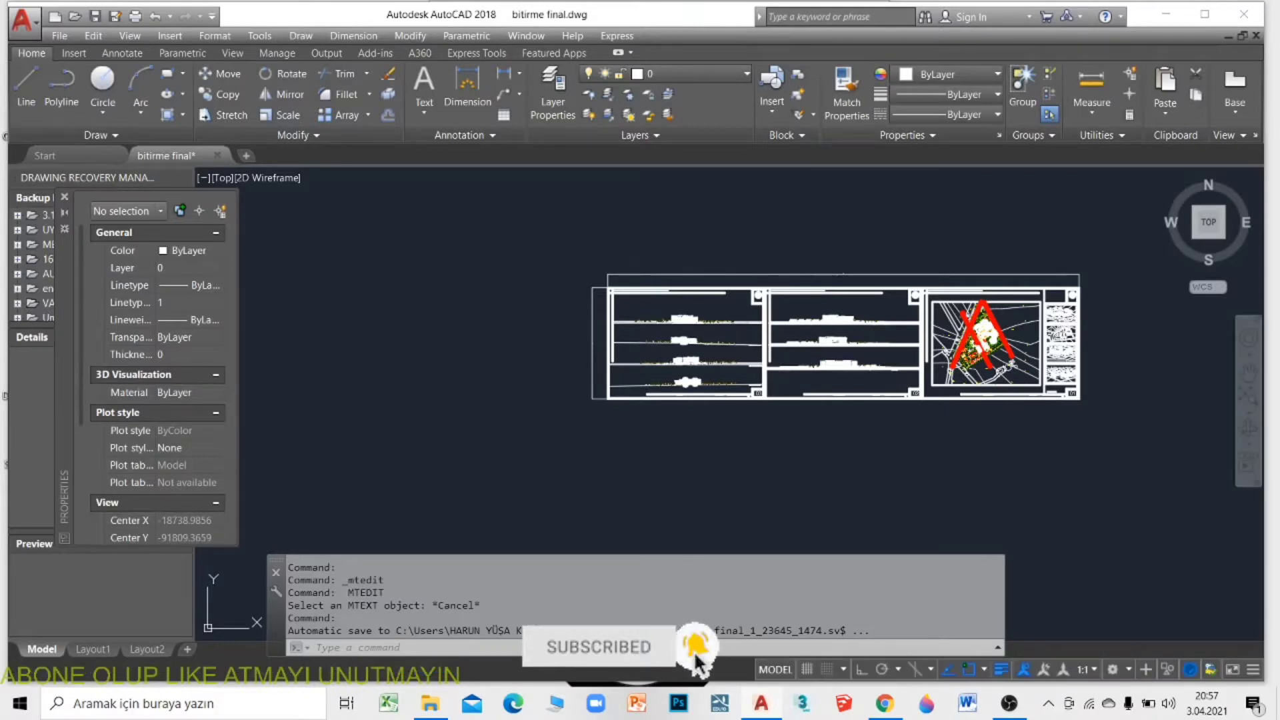
Recentre the drawing and compute 192100 ÷ 50 in the Windows Calculator.
{"action": "middle_click_drag", "start_coordinate": [1211, 437], "coordinate": [1080, 437]}
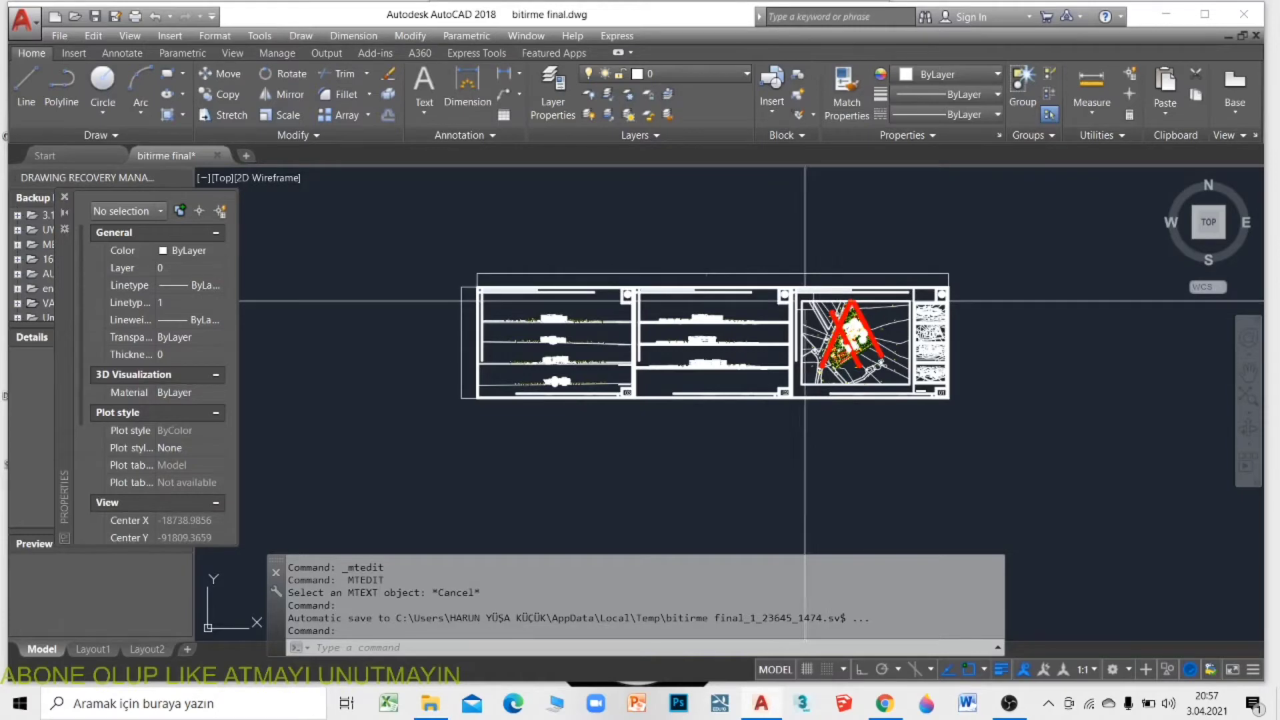
{"action": "mouse_move", "coordinate": [805, 296]}
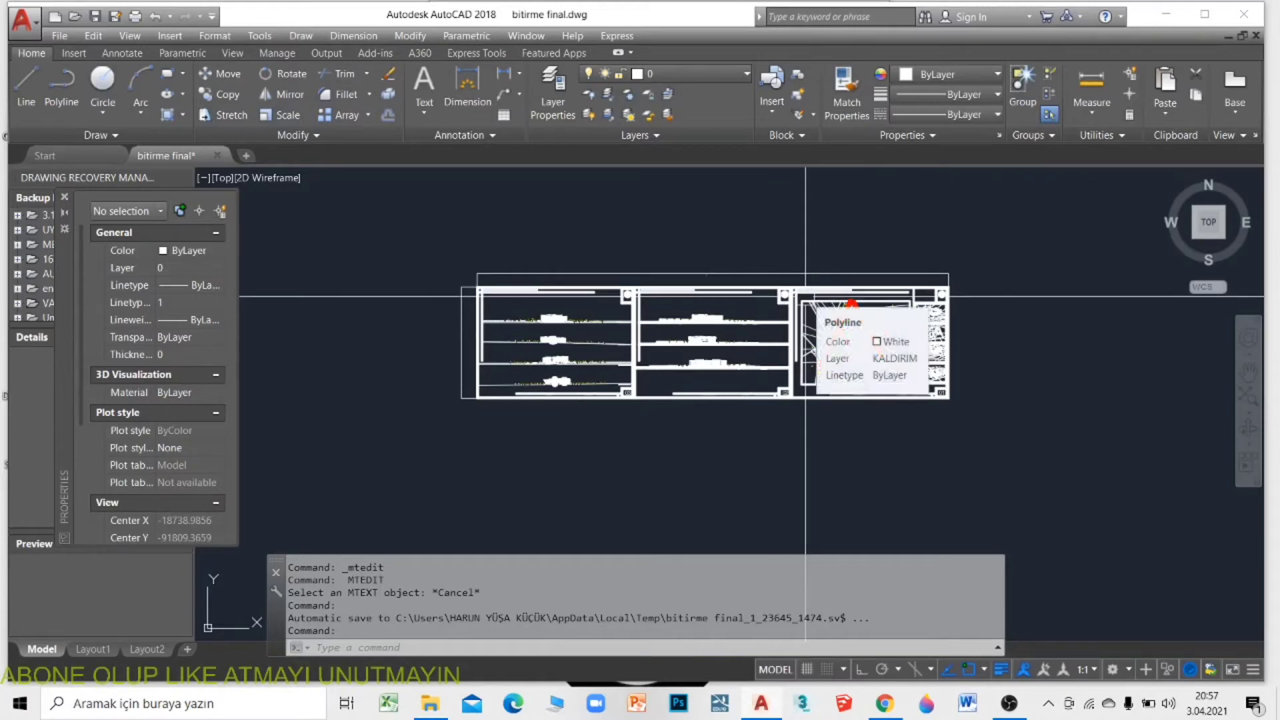
{"action": "scroll", "coordinate": [709, 280], "scroll_direction": "up", "scroll_amount": 5}
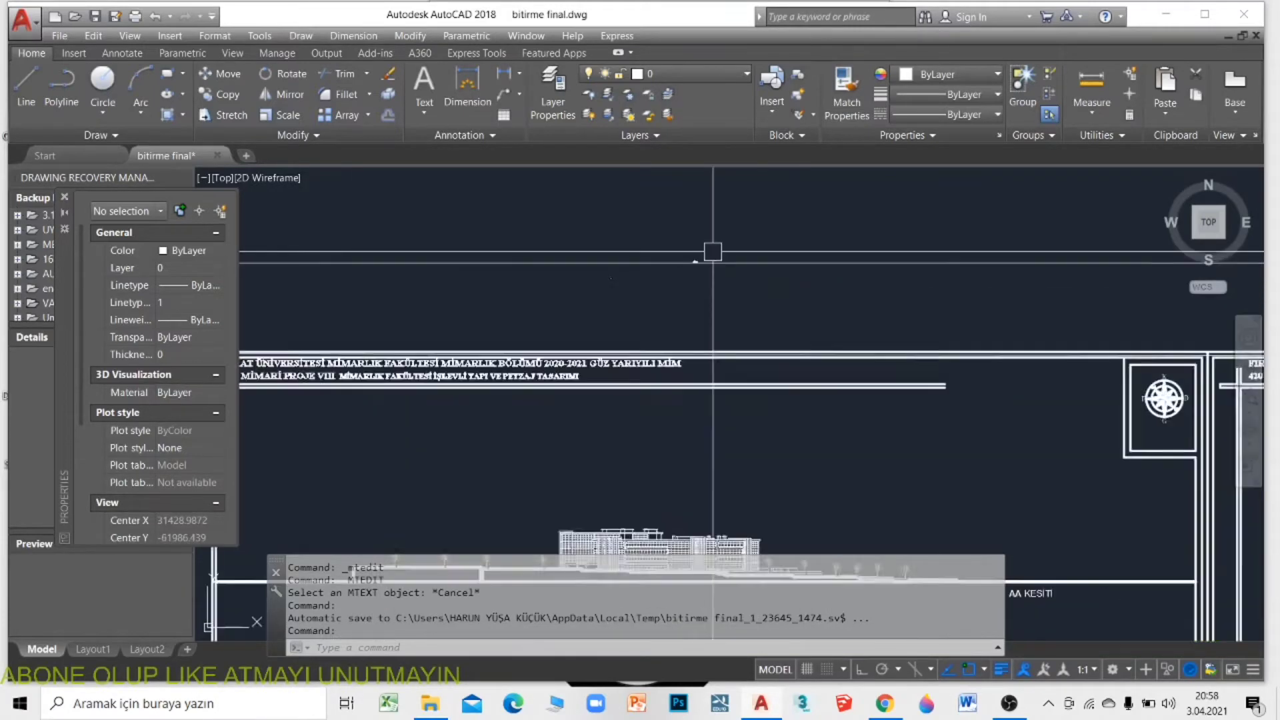
{"action": "scroll", "coordinate": [657, 252], "scroll_direction": "up", "scroll_amount": 5}
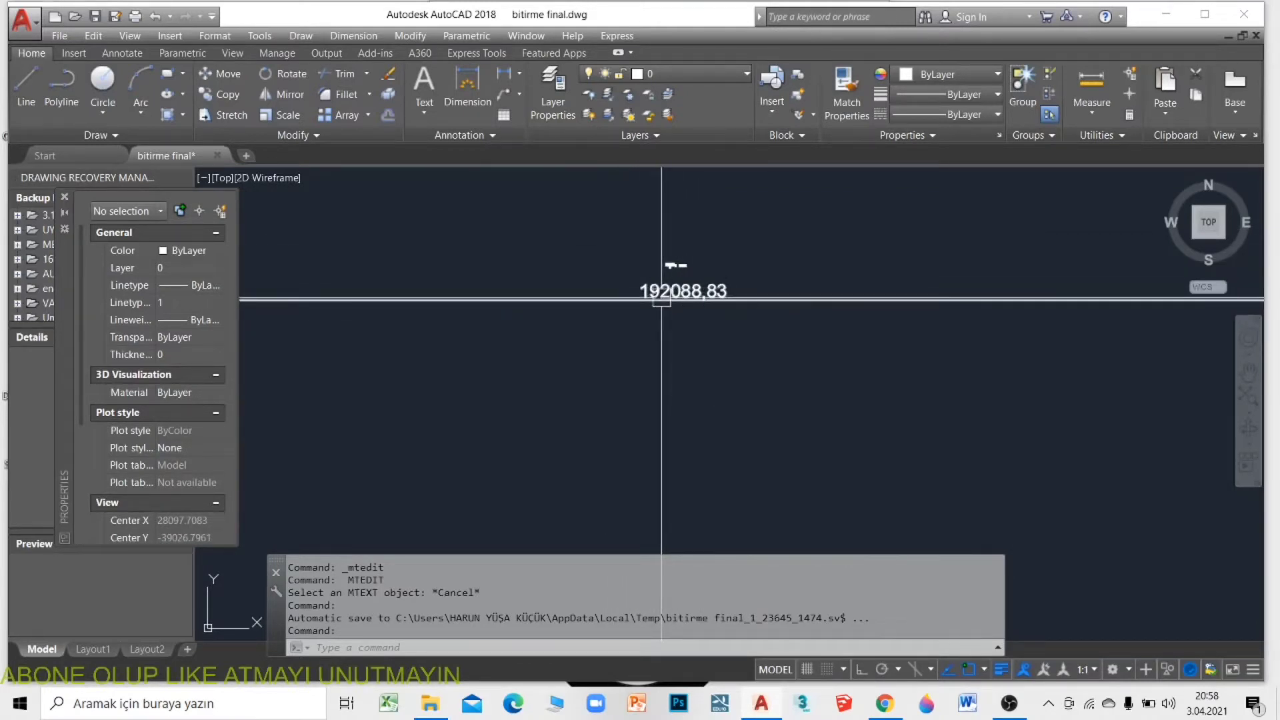
{"action": "left_click", "coordinate": [187, 704]}
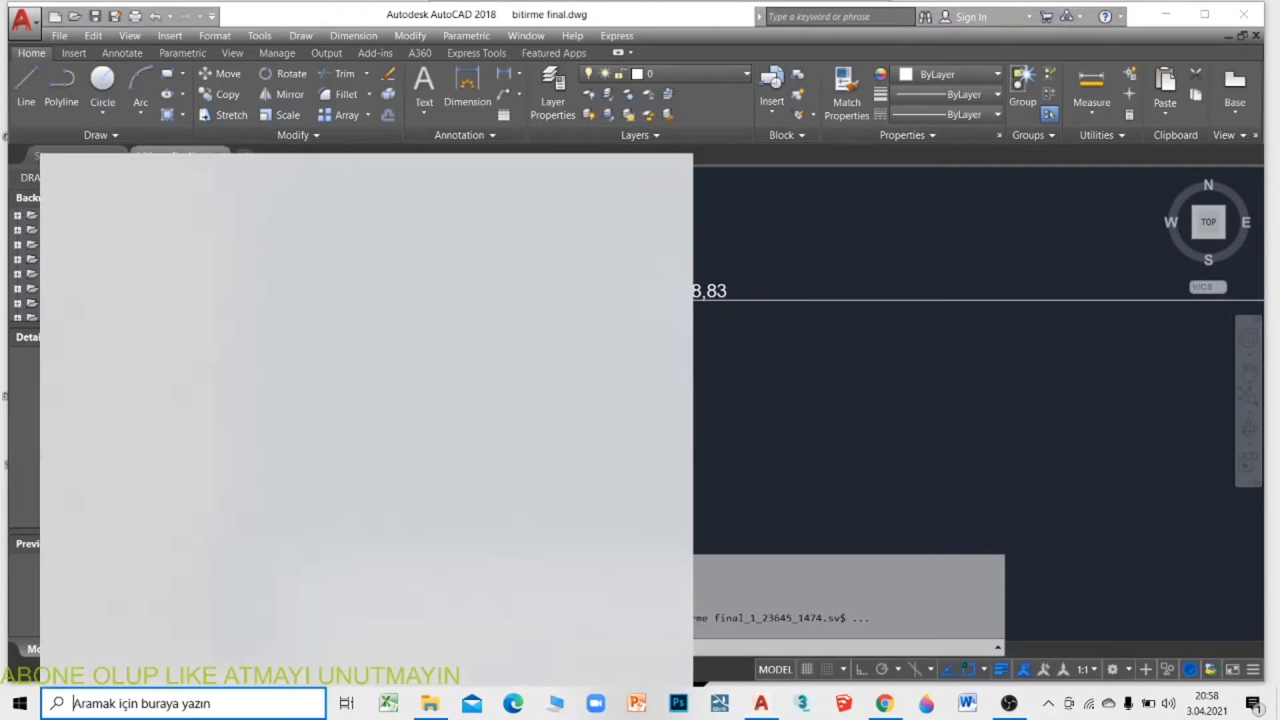
{"action": "type", "text": "hes"}
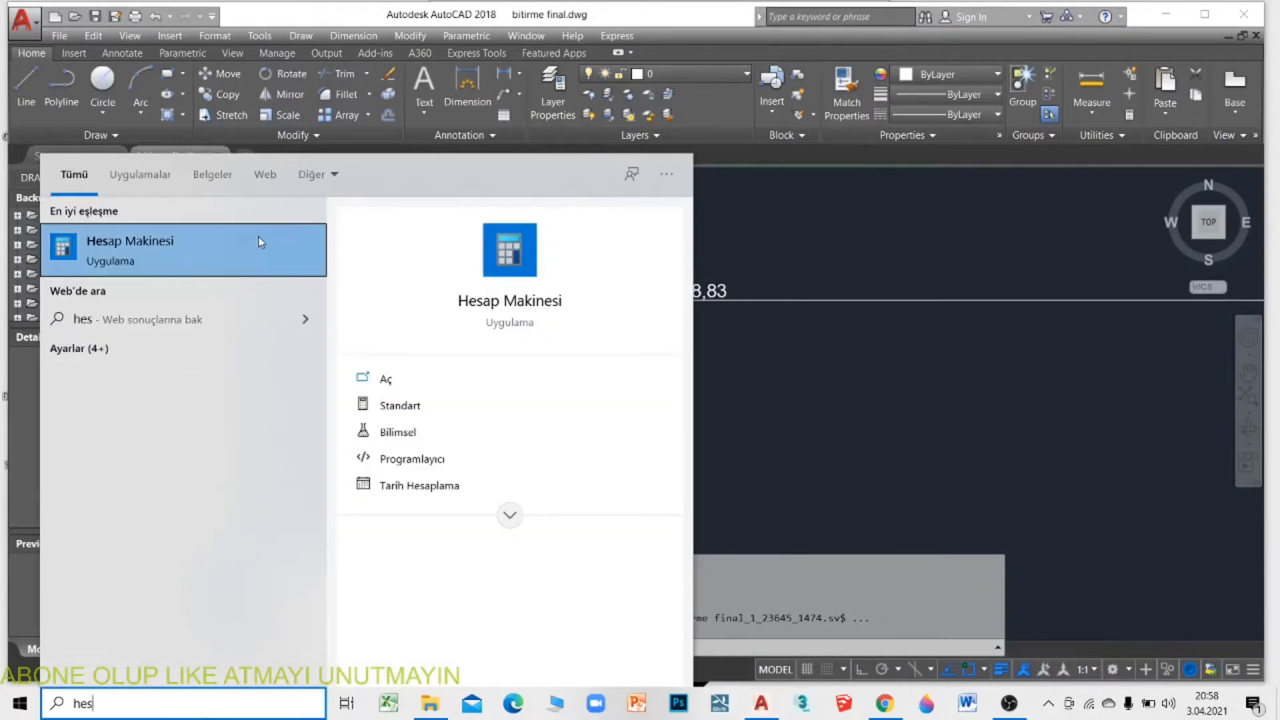
{"action": "left_click", "coordinate": [696, 243]}
{"action": "type", "text": "19"}
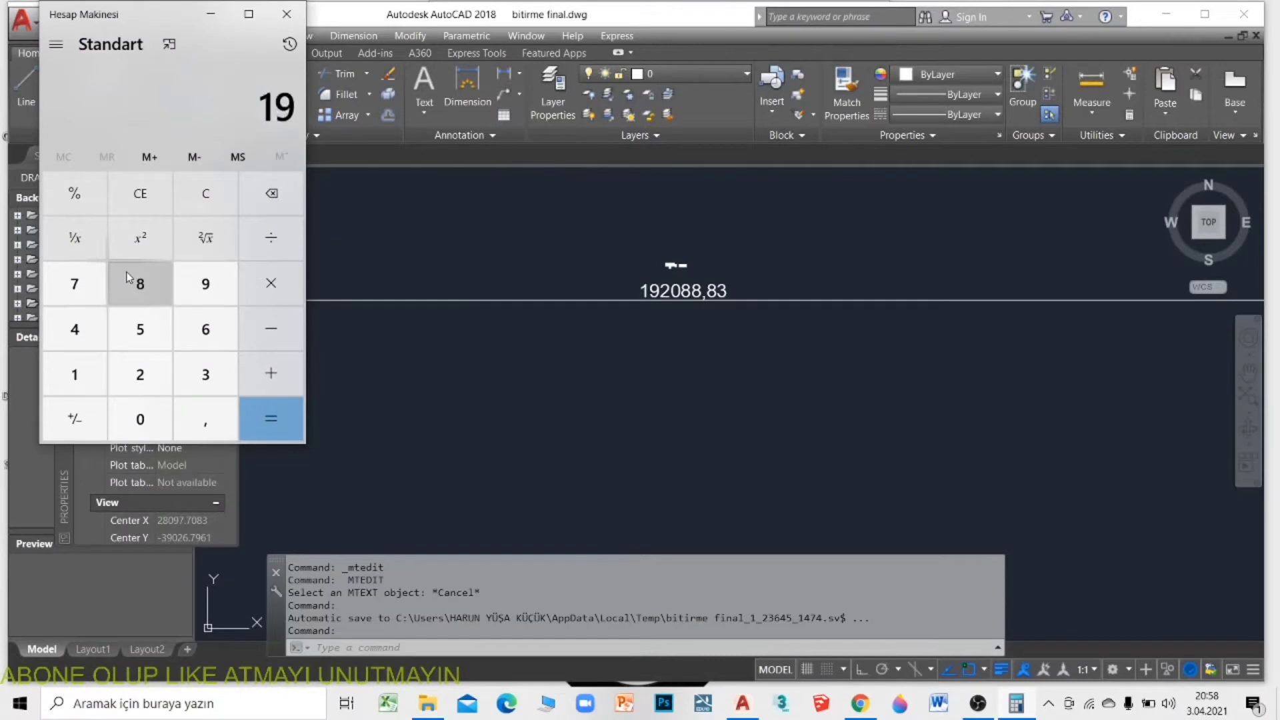
{"action": "type", "text": "2100 ÷ "}
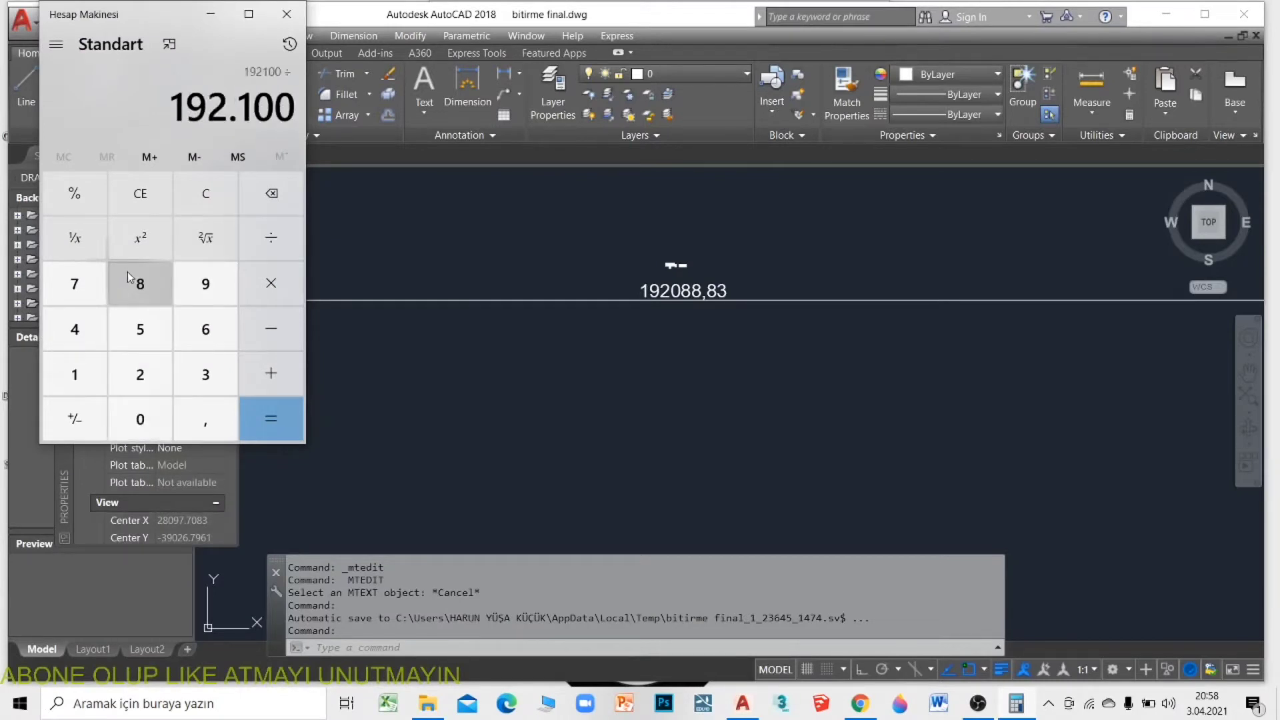
{"action": "type", "text": "50"}
{"action": "key", "text": "Return"}
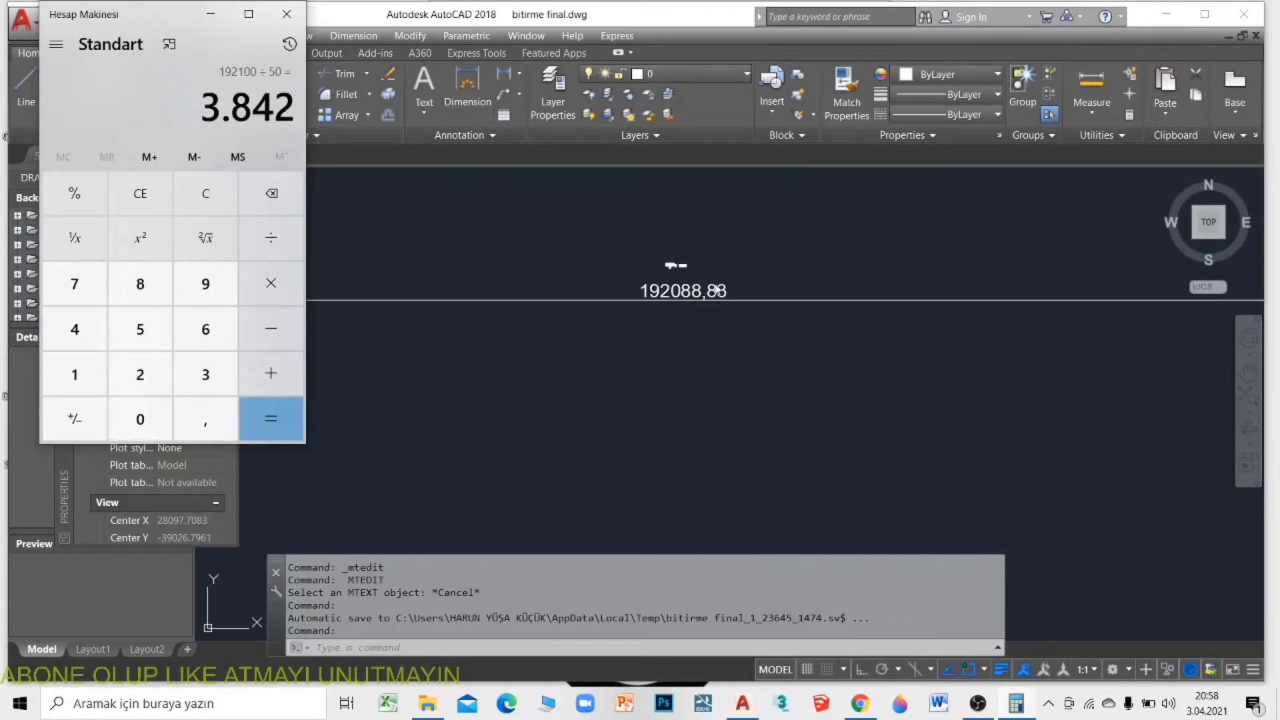
{"action": "left_click", "coordinate": [711, 270]}
Pan to the drawing sheets, compute 45290 ÷ 50 in Calculator, then close it.
{"action": "scroll", "coordinate": [674, 337], "scroll_direction": "up", "scroll_amount": 3}
{"action": "scroll", "coordinate": [660, 332], "scroll_direction": "up", "scroll_amount": 3}
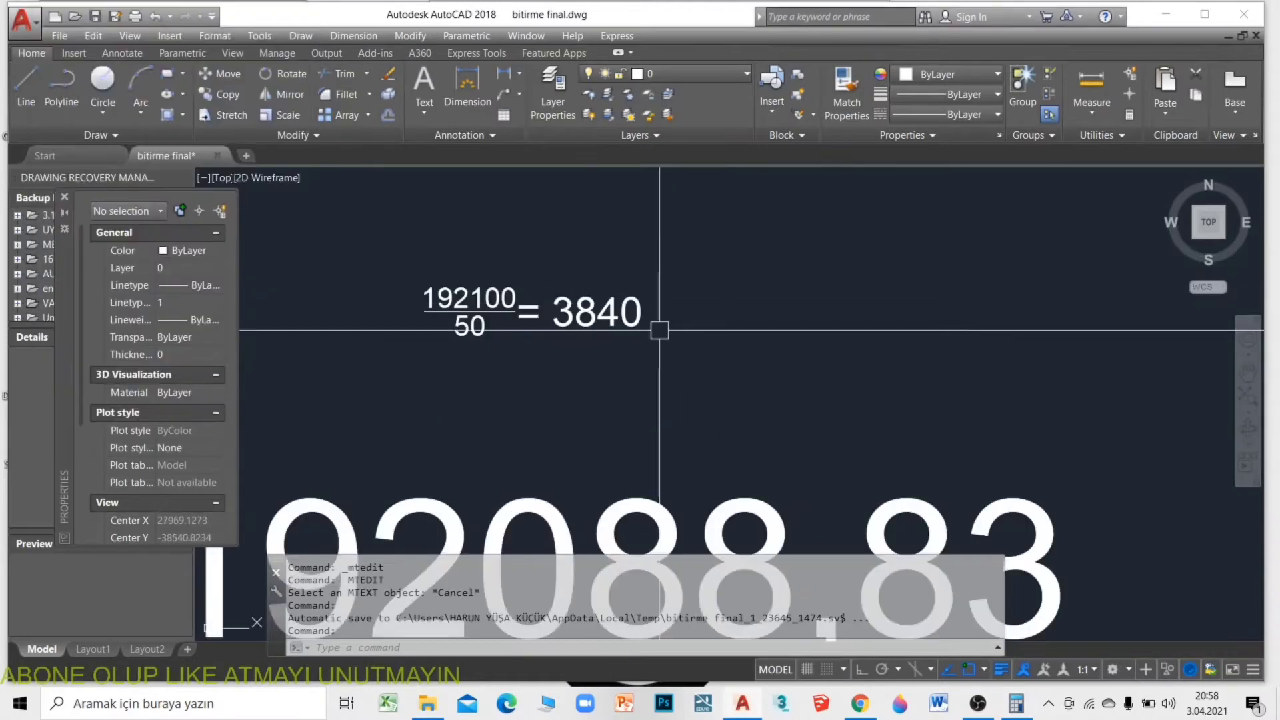
{"action": "scroll", "coordinate": [617, 309], "scroll_direction": "up", "scroll_amount": 3}
{"action": "scroll", "coordinate": [618, 309], "scroll_direction": "down", "scroll_amount": 2}
{"action": "scroll", "coordinate": [527, 355], "scroll_direction": "down", "scroll_amount": 5}
{"action": "scroll", "coordinate": [672, 286], "scroll_direction": "down", "scroll_amount": 3}
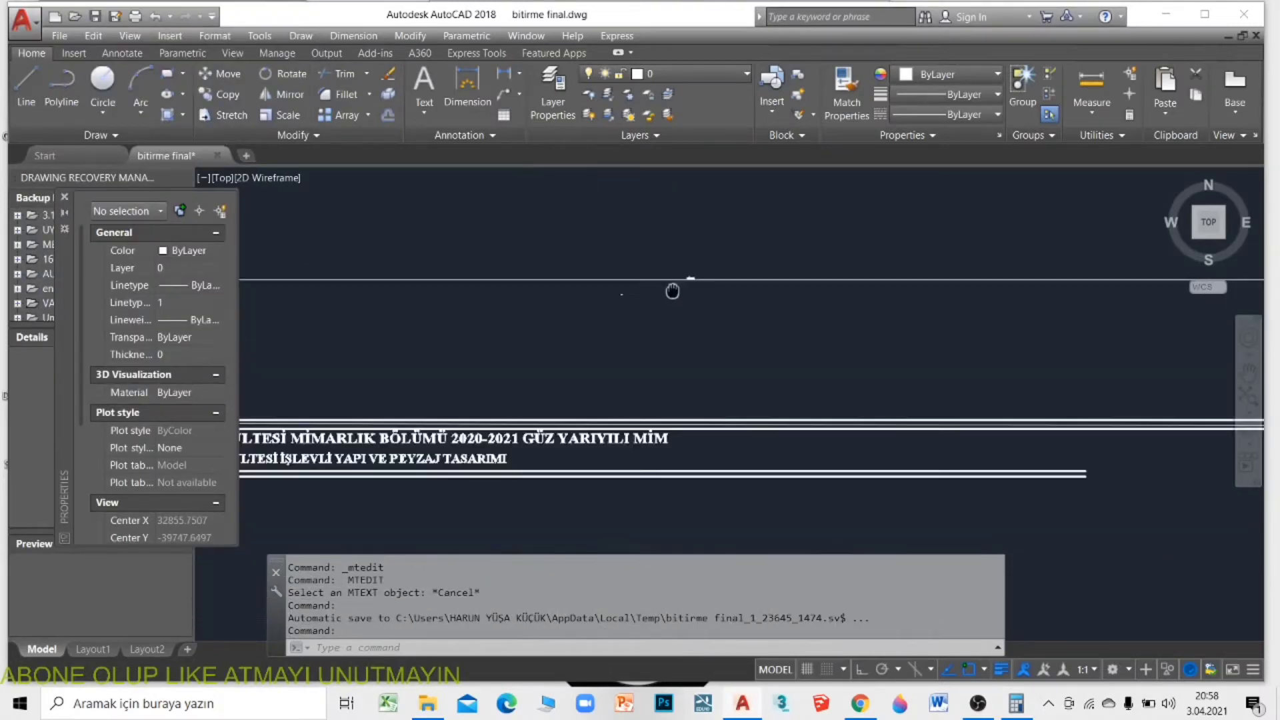
{"action": "mouse_move", "coordinate": [673, 286]}
{"action": "middle_mouse_down"}
{"action": "mouse_move", "coordinate": [414, 360]}
{"action": "mouse_move", "coordinate": [460, 345]}
{"action": "middle_mouse_up"}
{"action": "scroll", "coordinate": [460, 345], "scroll_direction": "up", "scroll_amount": 2}
{"action": "scroll", "coordinate": [460, 345], "scroll_direction": "up", "scroll_amount": 2}
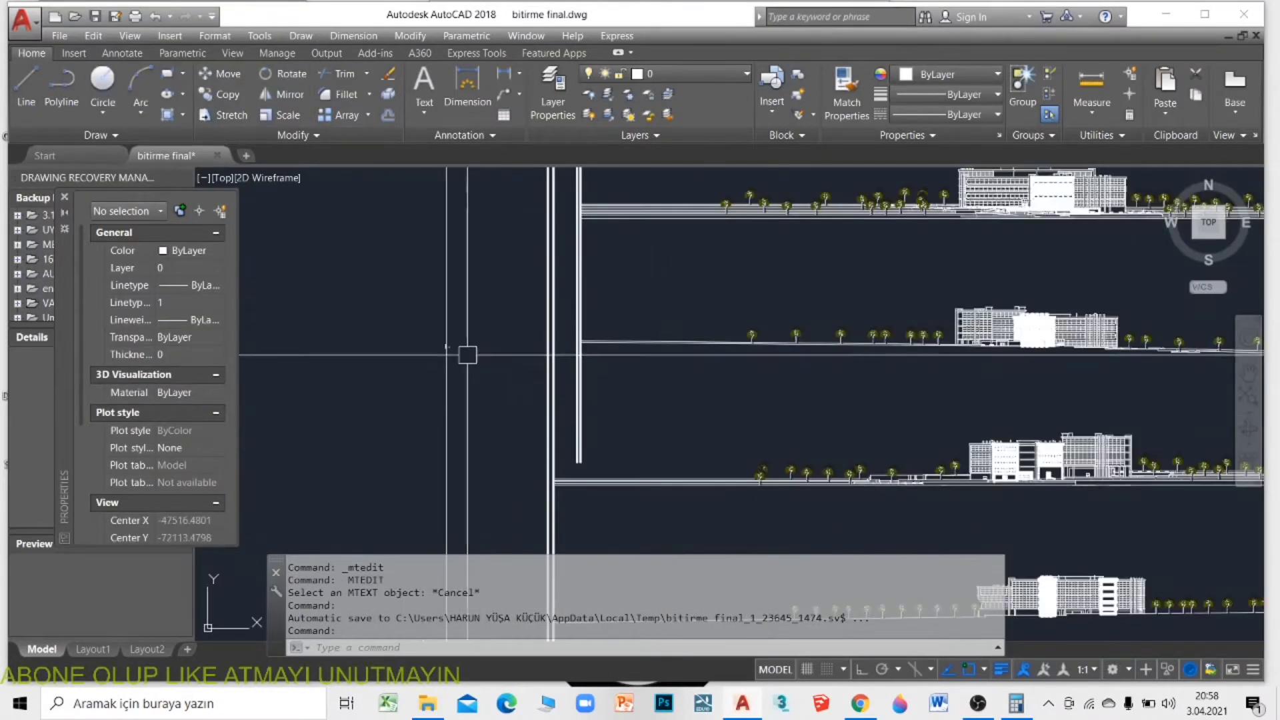
{"action": "scroll", "coordinate": [460, 345], "scroll_direction": "up", "scroll_amount": 3}
{"action": "scroll", "coordinate": [400, 350], "scroll_direction": "up", "scroll_amount": 3}
{"action": "scroll", "coordinate": [337, 354], "scroll_direction": "up", "scroll_amount": 3}
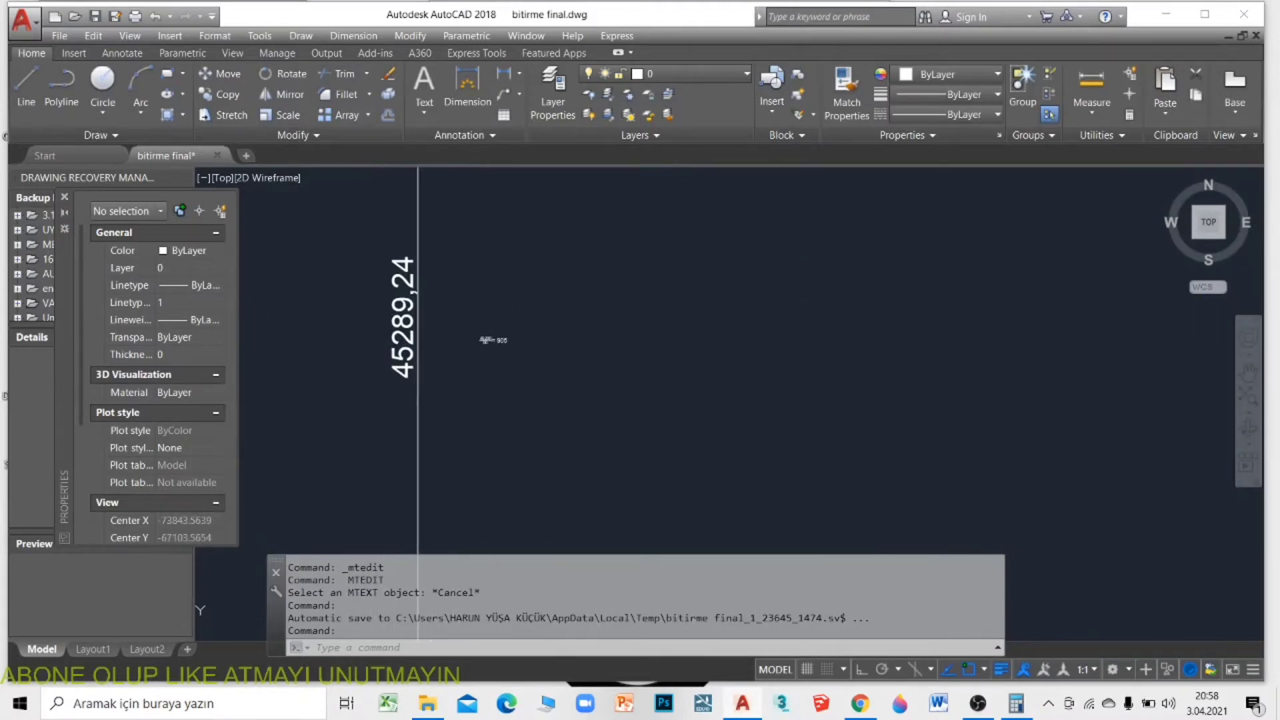
{"action": "left_click", "coordinate": [1025, 709]}
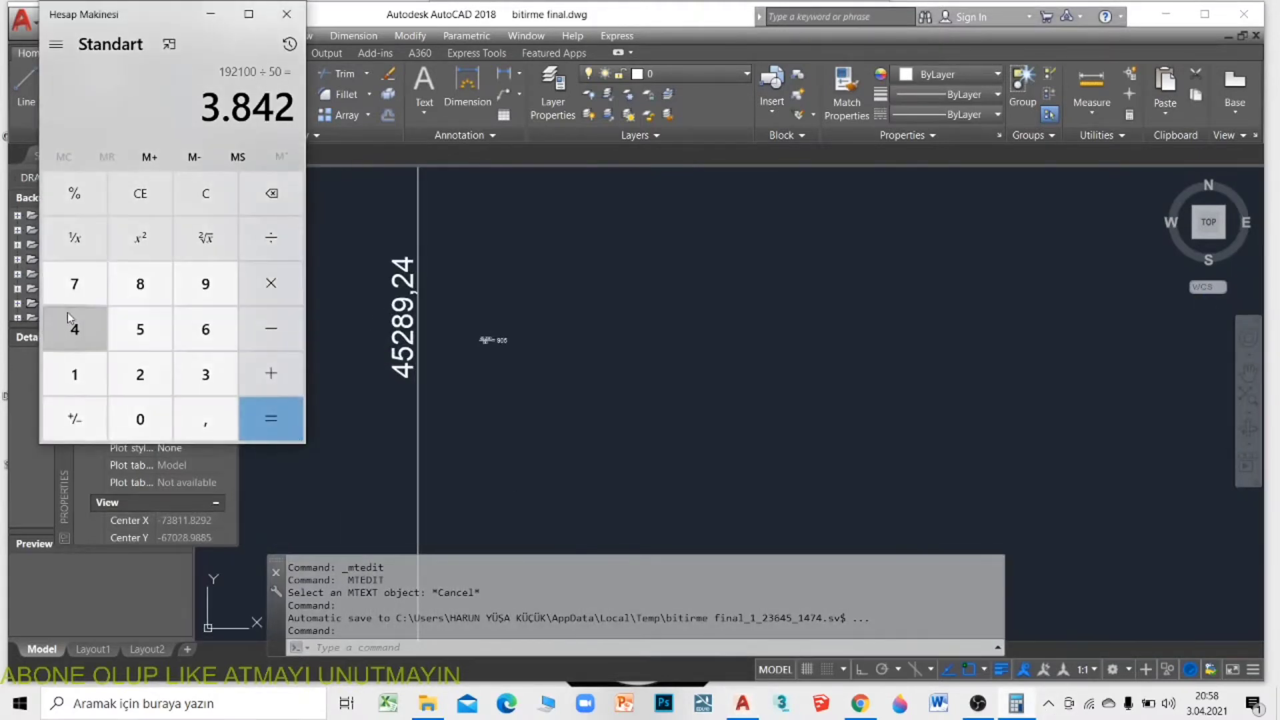
{"action": "type", "text": "45290"}
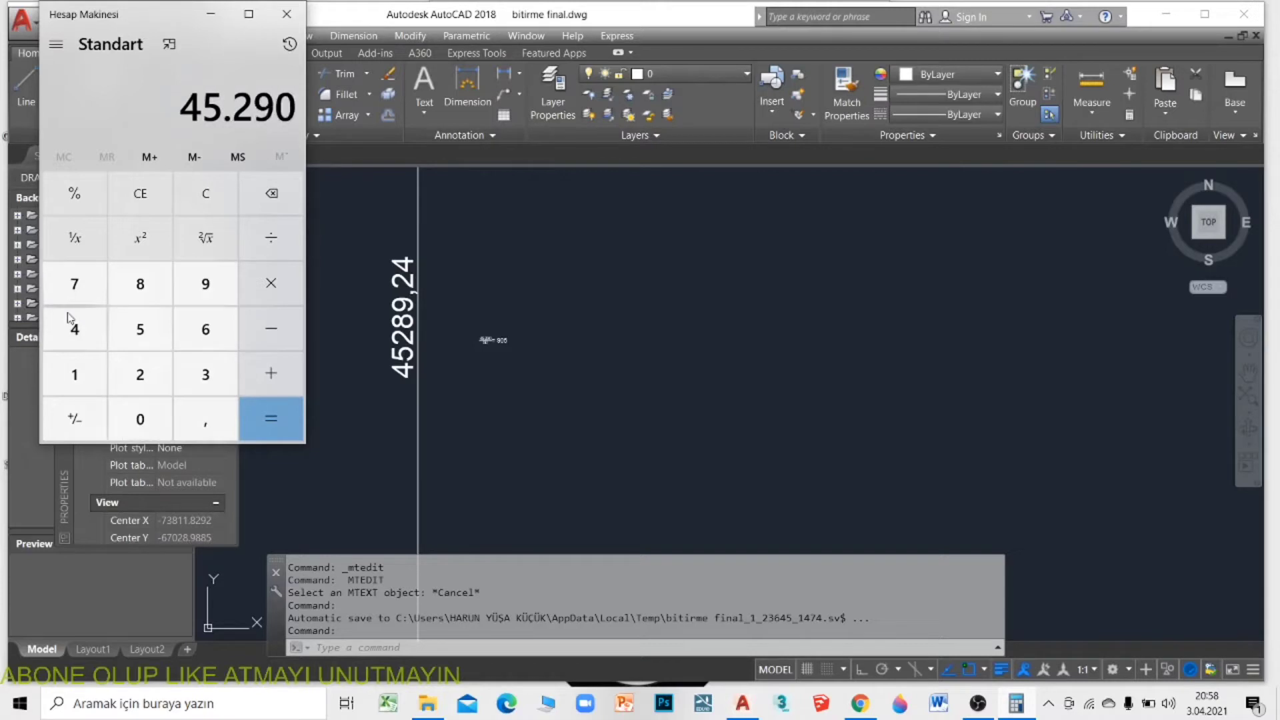
{"action": "type", "text": "/50"}
{"action": "key", "text": "Return"}
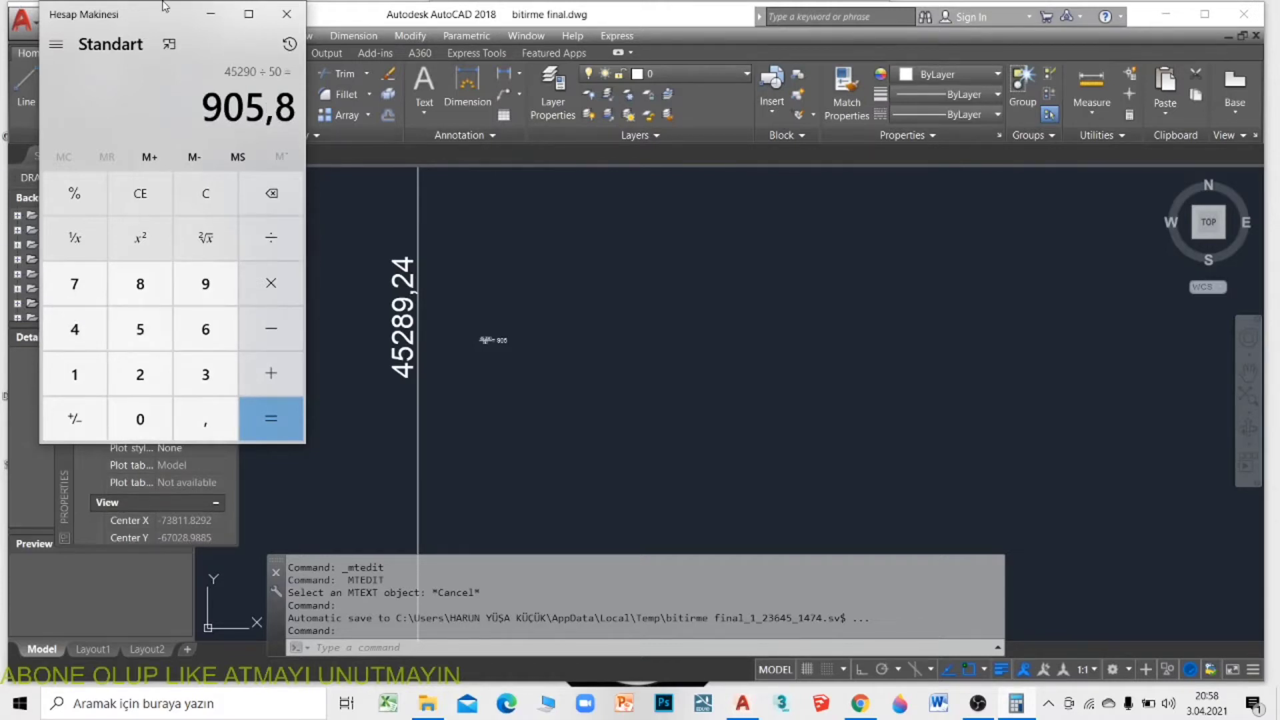
{"action": "left_click", "coordinate": [285, 15]}
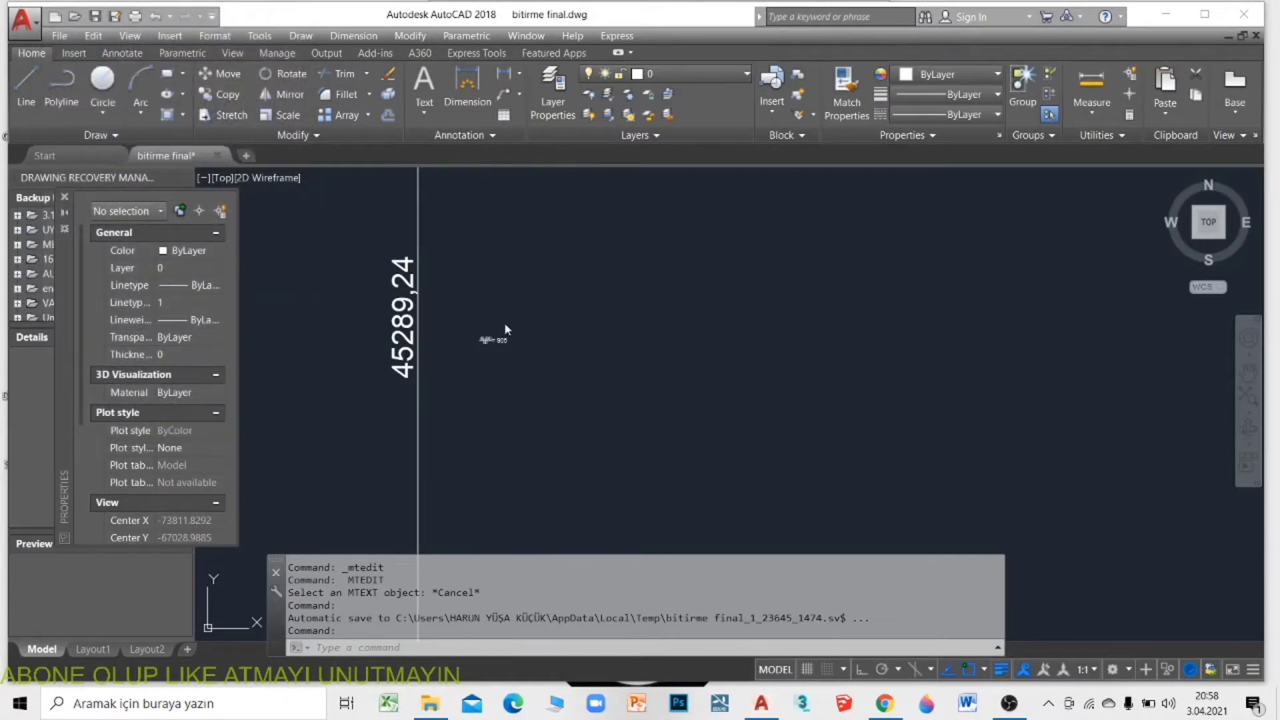
Zoom in and out to inspect the drawing sheets.
{"action": "scroll", "coordinate": [500, 341], "scroll_direction": "up", "scroll_amount": 3}
{"action": "scroll", "coordinate": [499, 346], "scroll_direction": "up", "scroll_amount": 3}
{"action": "scroll", "coordinate": [592, 389], "scroll_direction": "down", "scroll_amount": 3}
{"action": "scroll", "coordinate": [587, 380], "scroll_direction": "up", "scroll_amount": 5}
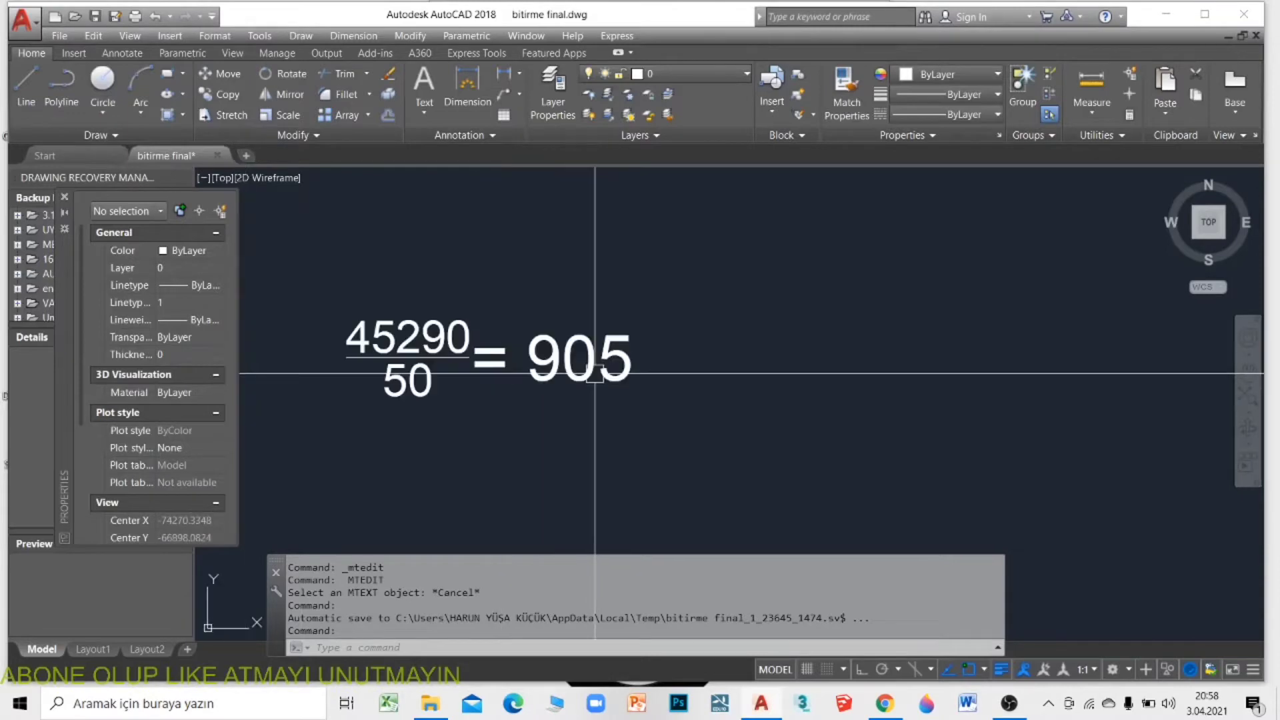
{"action": "scroll", "coordinate": [587, 378], "scroll_direction": "down", "scroll_amount": 5}
{"action": "scroll", "coordinate": [686, 387], "scroll_direction": "up", "scroll_amount": 8}
{"action": "scroll", "coordinate": [600, 363], "scroll_direction": "down", "scroll_amount": 3}
{"action": "scroll", "coordinate": [523, 340], "scroll_direction": "down", "scroll_amount": 5}
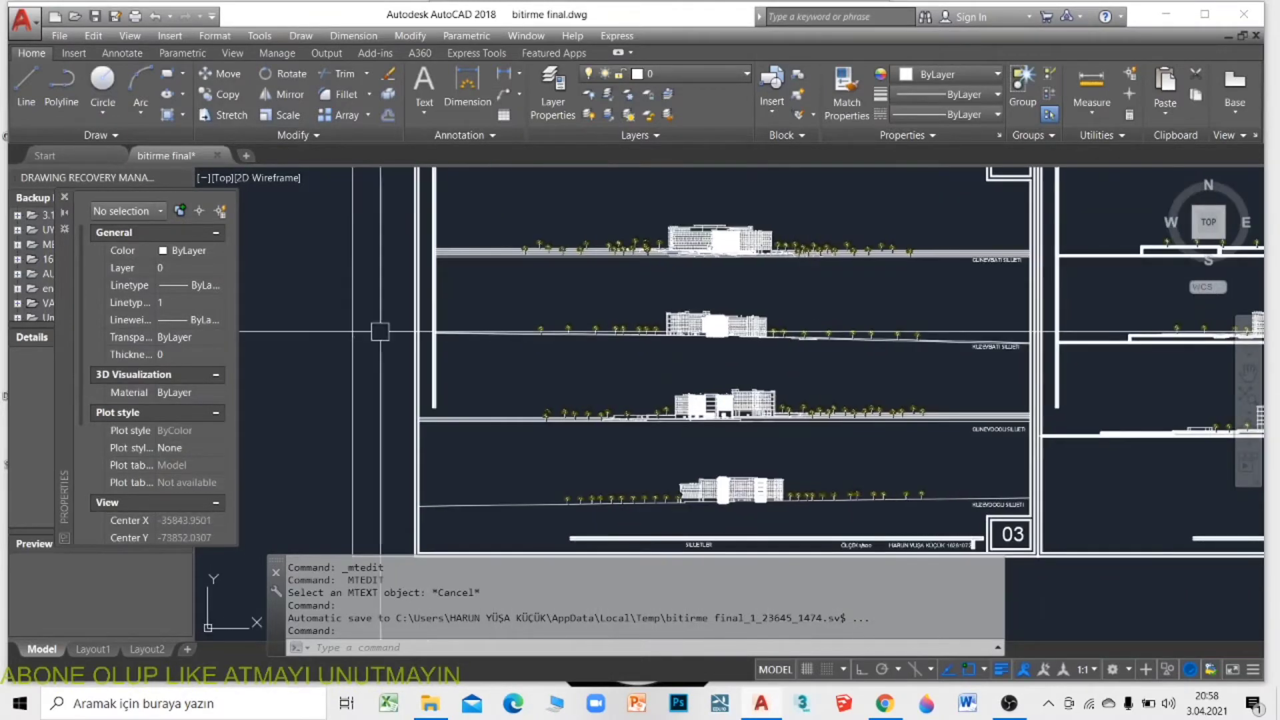
{"action": "scroll", "coordinate": [368, 337], "scroll_direction": "up", "scroll_amount": 5}
{"action": "scroll", "coordinate": [368, 337], "scroll_direction": "up", "scroll_amount": 2}
{"action": "scroll", "coordinate": [413, 313], "scroll_direction": "down", "scroll_amount": 3}
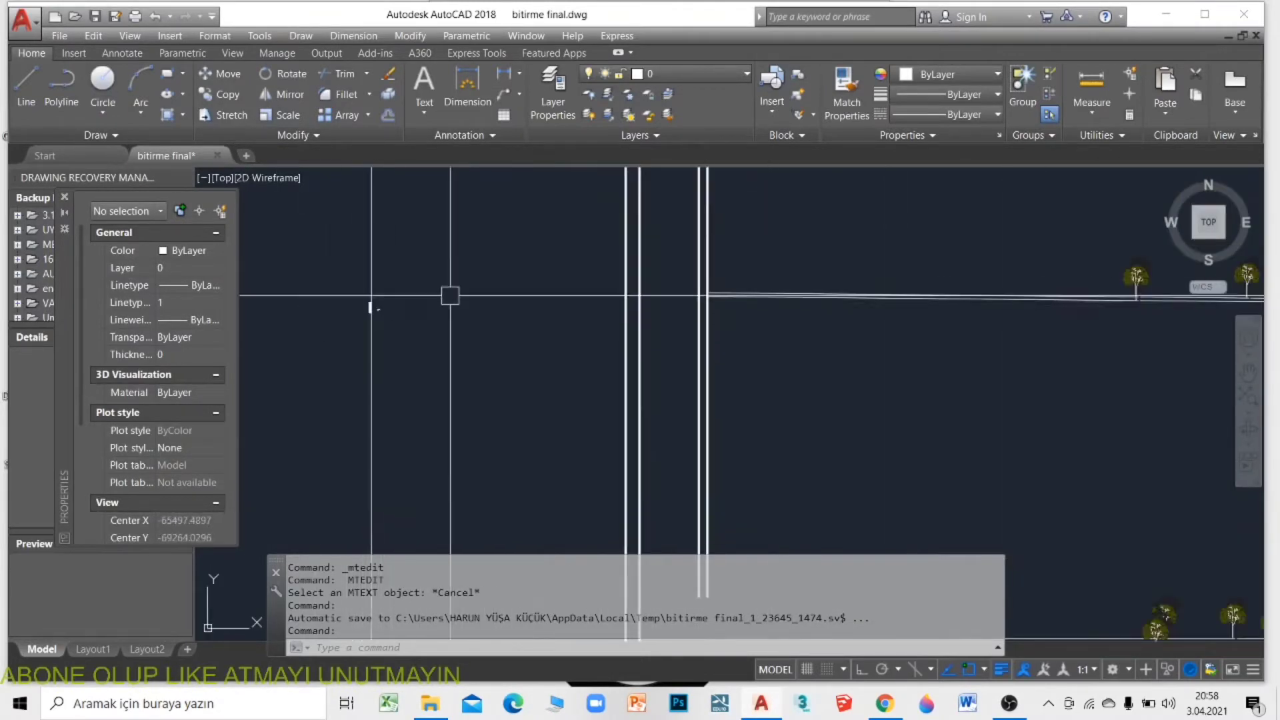
{"action": "scroll", "coordinate": [448, 294], "scroll_direction": "down", "scroll_amount": 5}
{"action": "scroll", "coordinate": [633, 233], "scroll_direction": "down", "scroll_amount": 2}
{"action": "scroll", "coordinate": [794, 229], "scroll_direction": "up", "scroll_amount": 5}
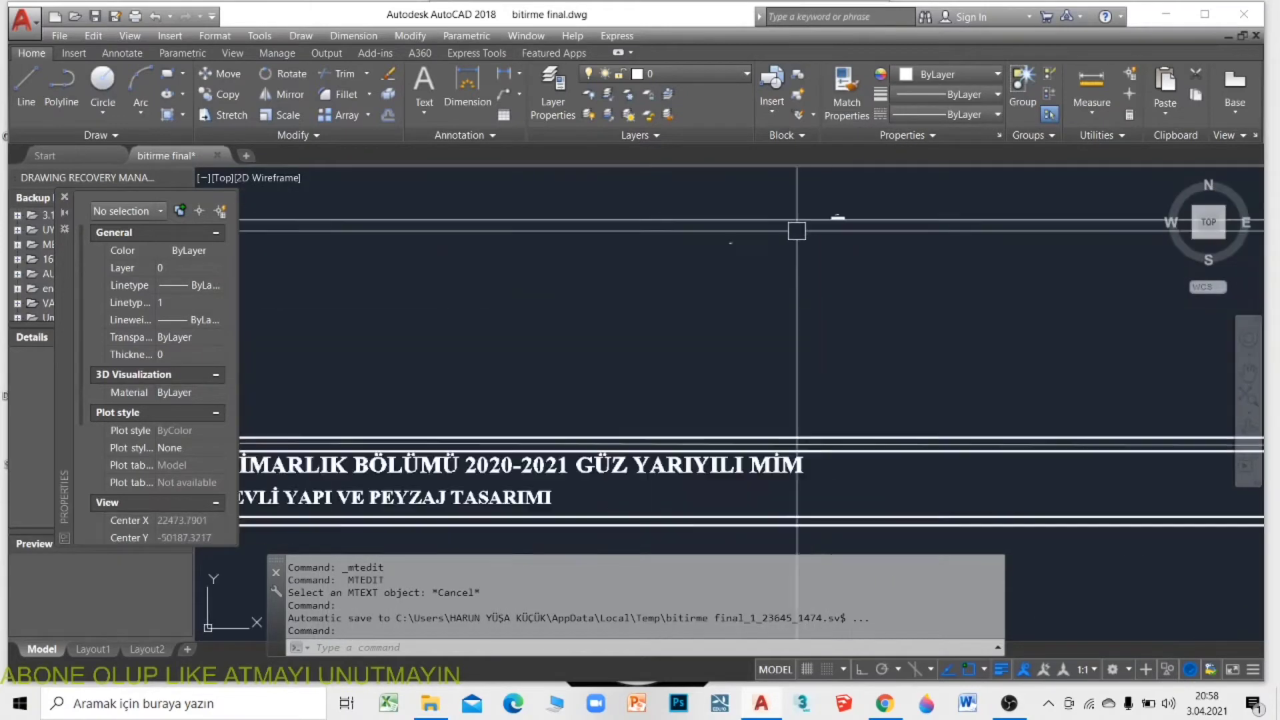
{"action": "scroll", "coordinate": [641, 254], "scroll_direction": "up", "scroll_amount": 3}
{"action": "scroll", "coordinate": [972, 214], "scroll_direction": "up", "scroll_amount": 2}
{"action": "scroll", "coordinate": [866, 229], "scroll_direction": "up", "scroll_amount": 3}
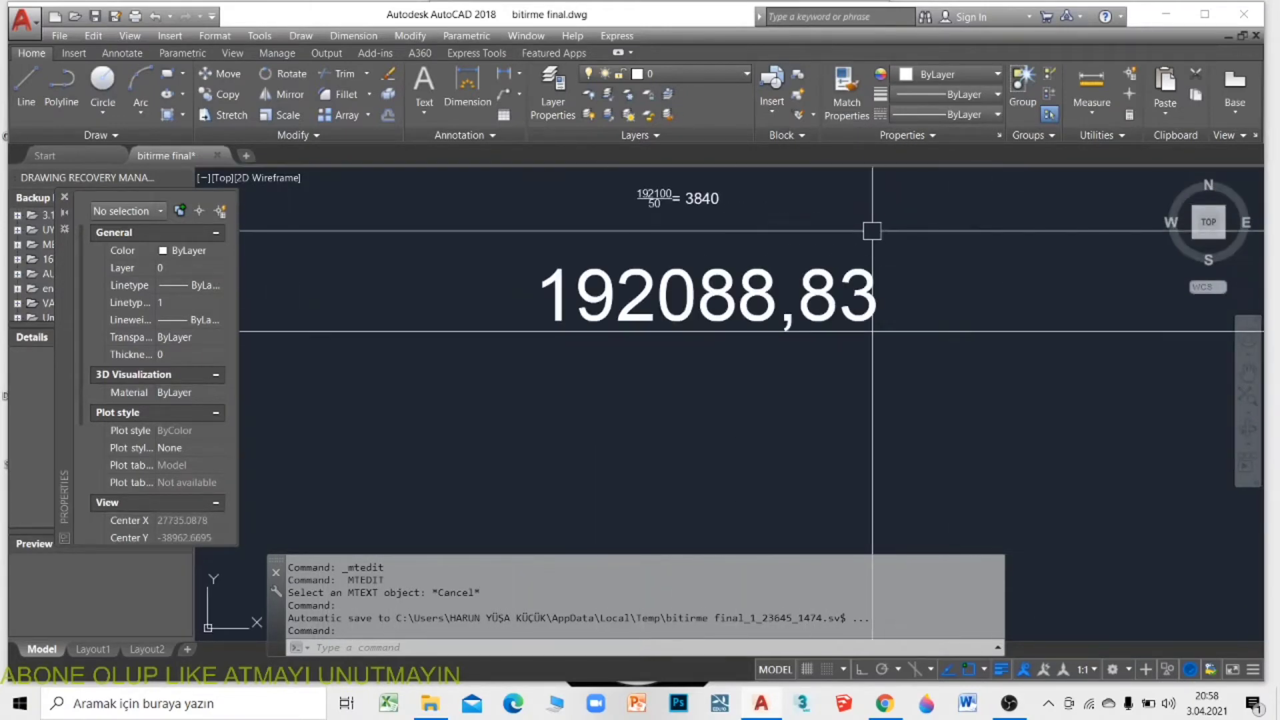
{"action": "scroll", "coordinate": [861, 240], "scroll_direction": "down", "scroll_amount": 1}
{"action": "scroll", "coordinate": [786, 237], "scroll_direction": "down", "scroll_amount": 4}
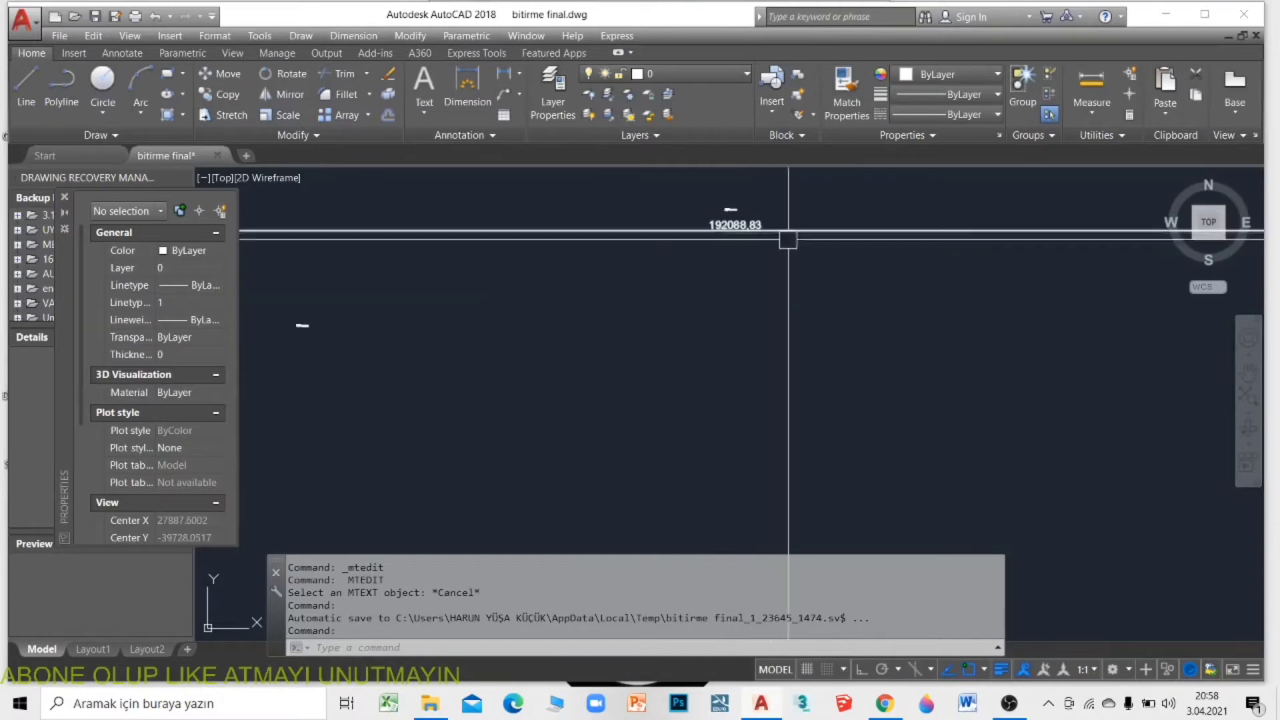
{"action": "scroll", "coordinate": [789, 286], "scroll_direction": "down", "scroll_amount": 4}
{"action": "scroll", "coordinate": [584, 243], "scroll_direction": "down", "scroll_amount": 2}
{"action": "scroll", "coordinate": [584, 243], "scroll_direction": "down", "scroll_amount": 5}
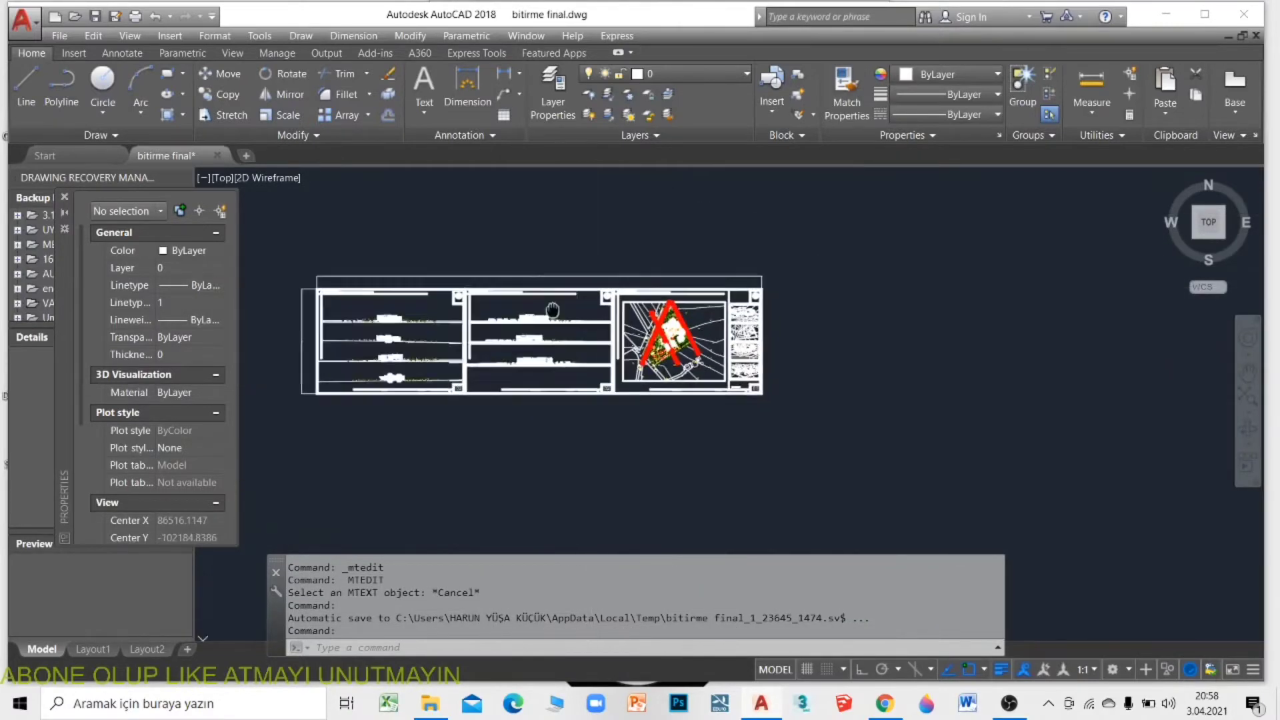
Select DWG To PDF.pc3 as the plot printer and bring up its Plotter Configuration Editor.
{"action": "key", "text": "ctrl+p"}
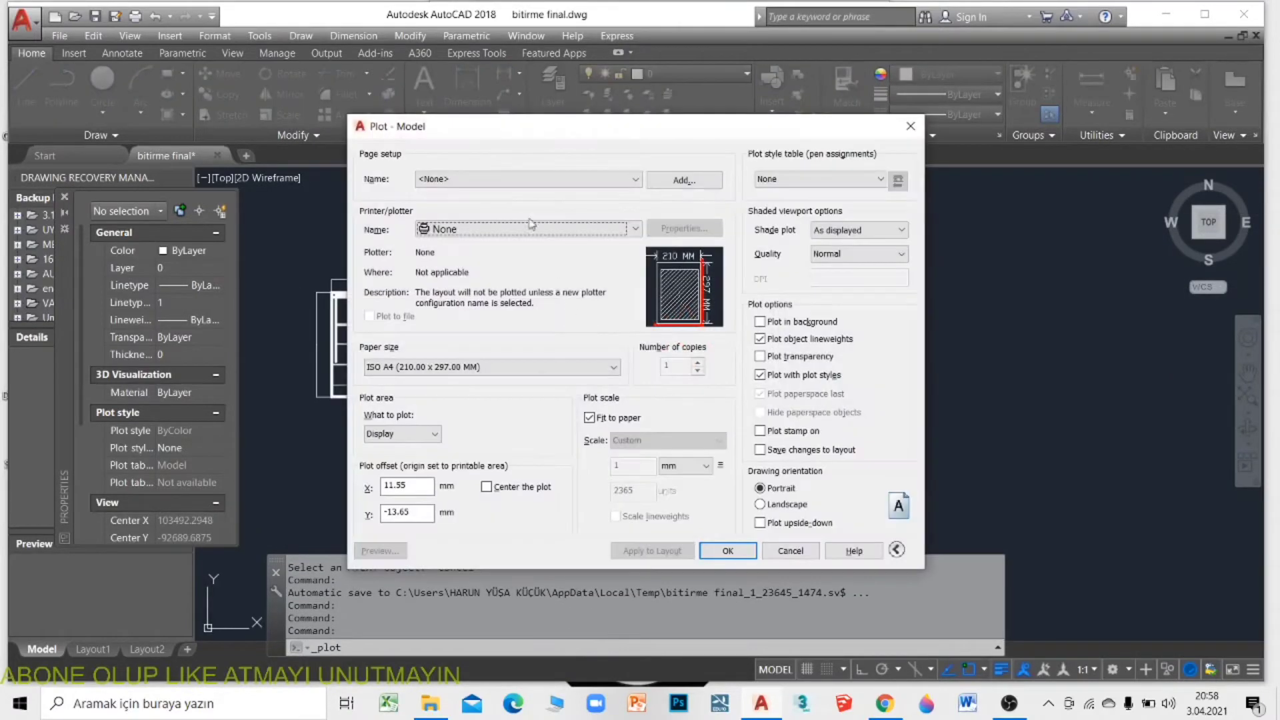
{"action": "left_click", "coordinate": [911, 126]}
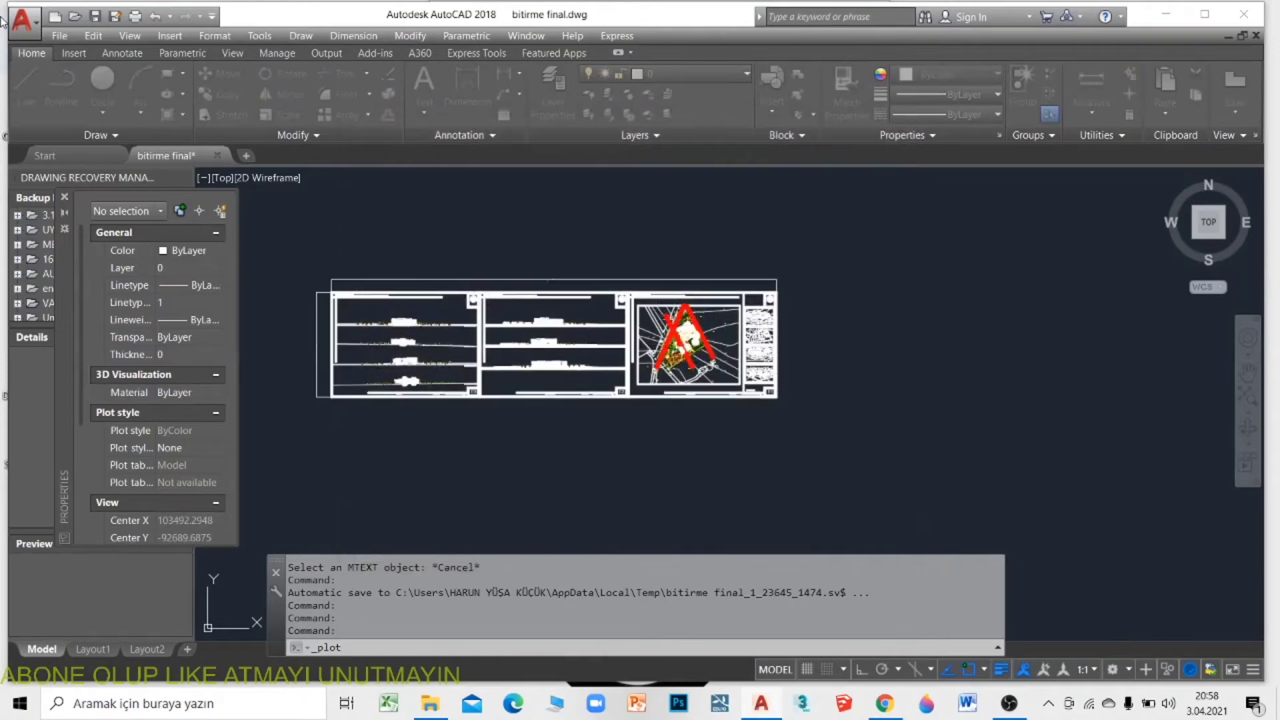
{"action": "left_click", "coordinate": [24, 20]}
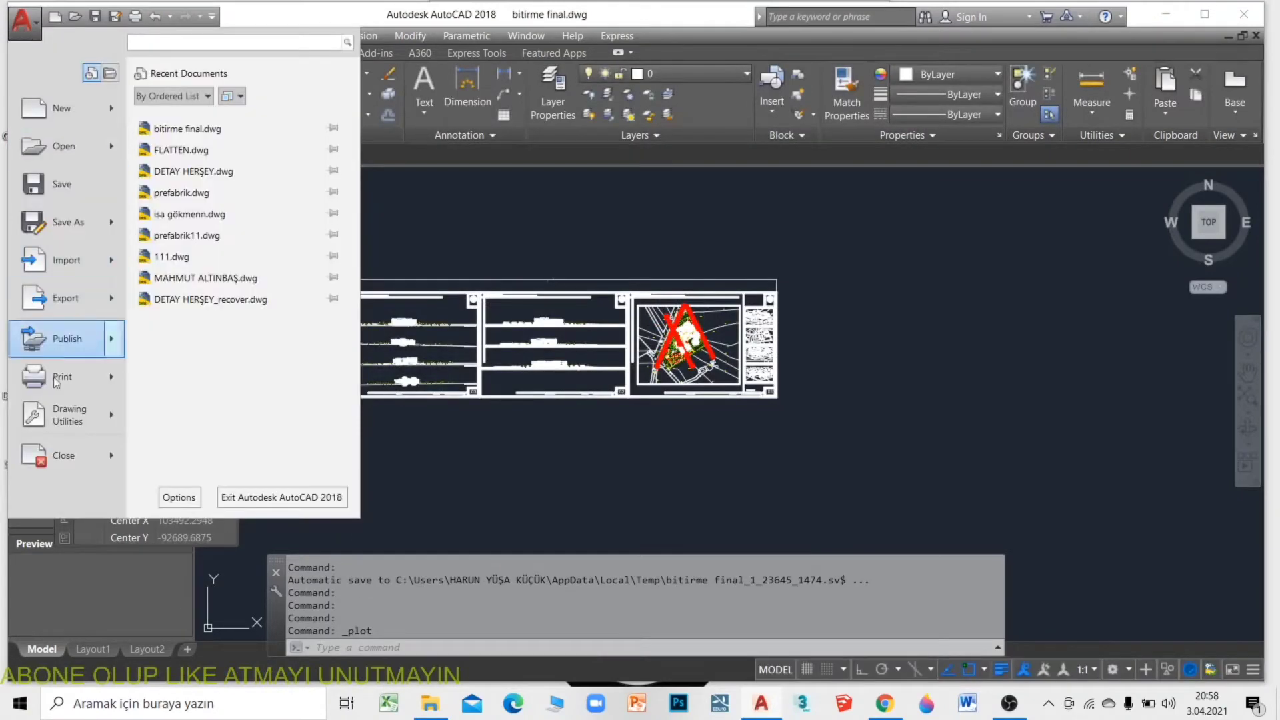
{"action": "left_click", "coordinate": [107, 383]}
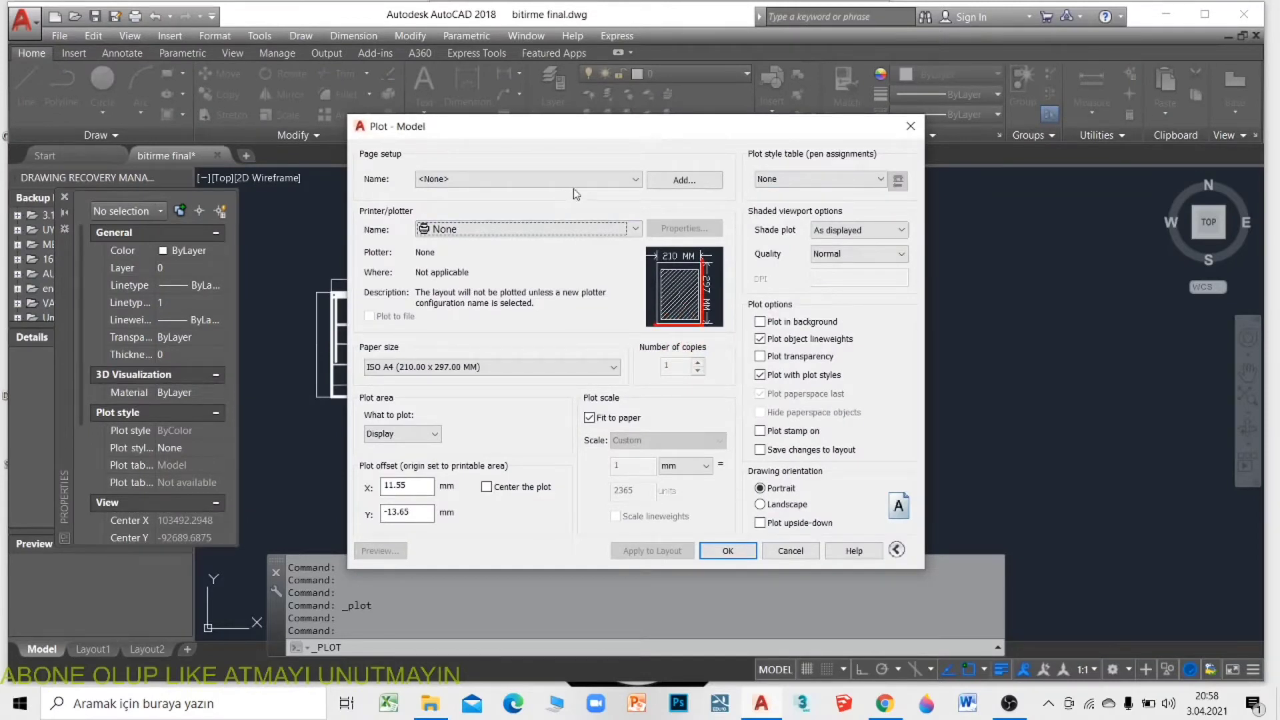
{"action": "left_click", "coordinate": [545, 230]}
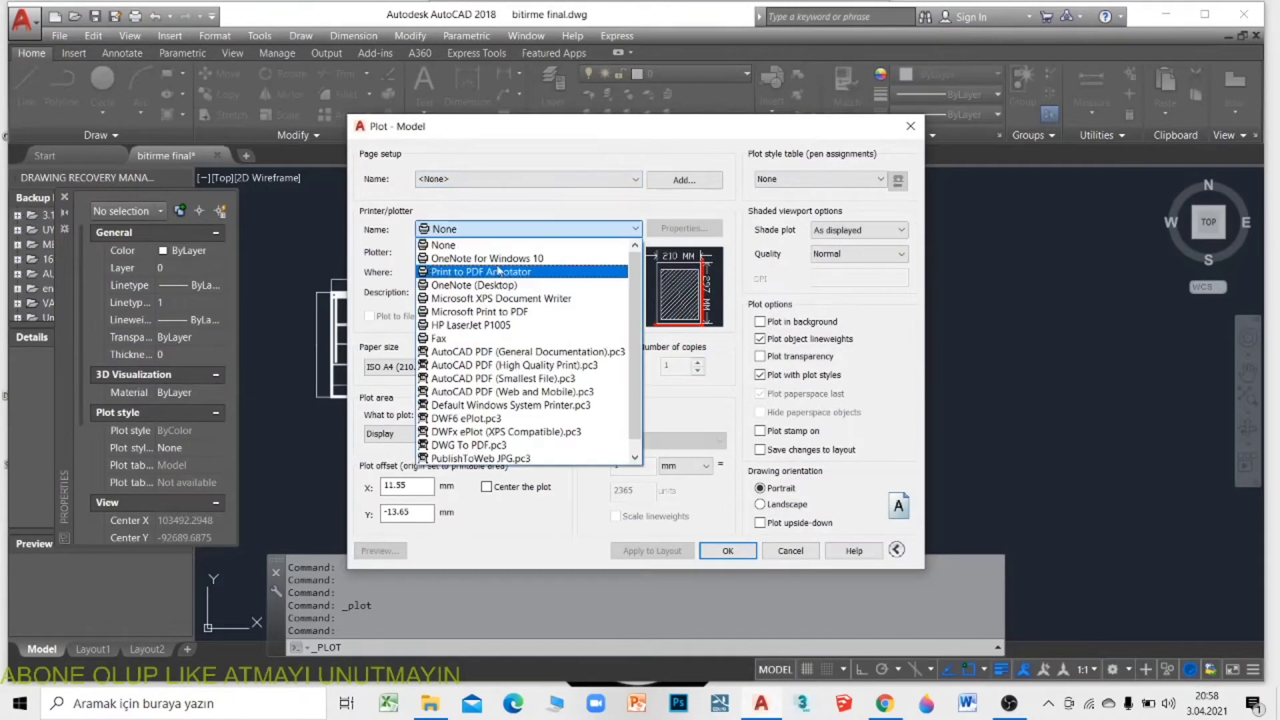
{"action": "left_click", "coordinate": [492, 446]}
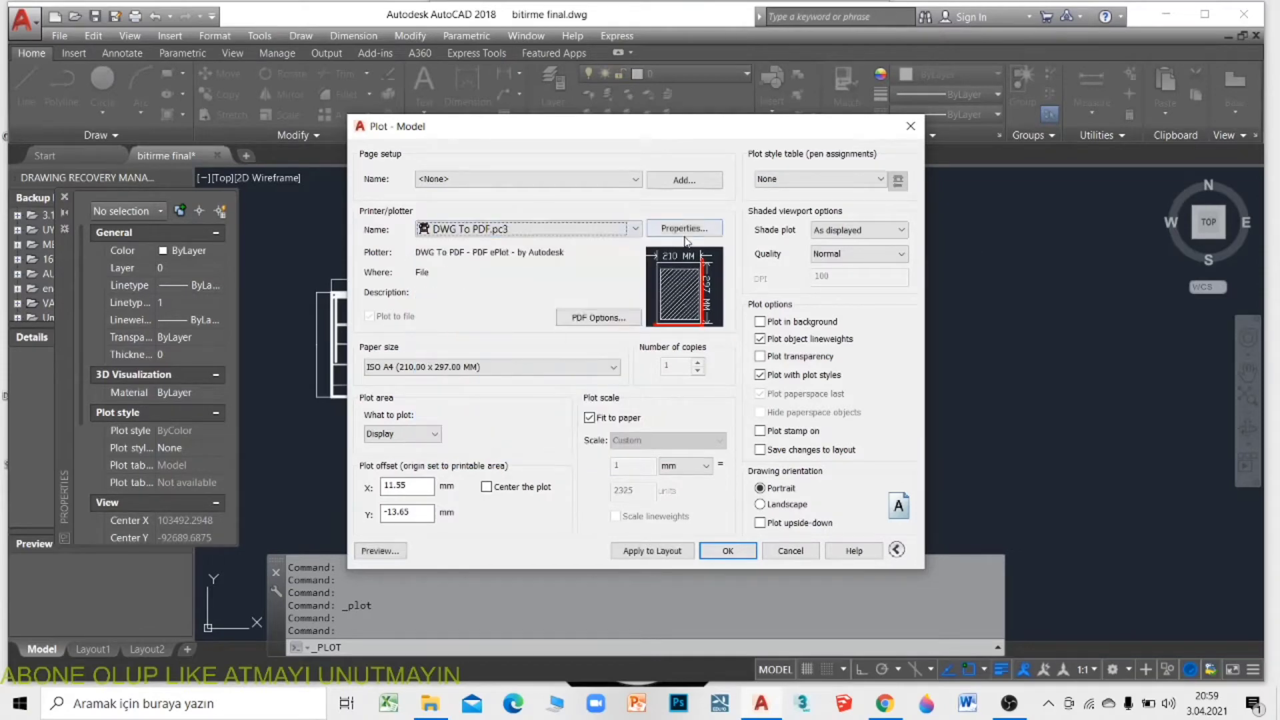
{"action": "left_click", "coordinate": [685, 229]}
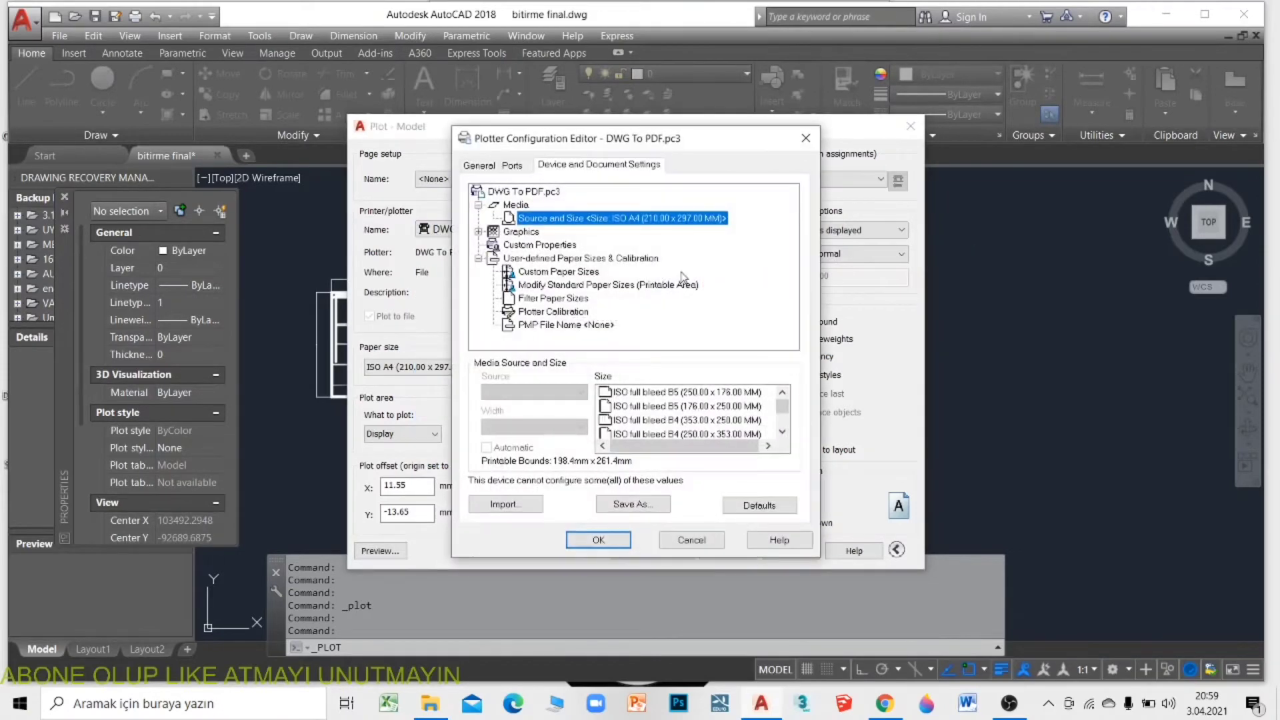
Start a new custom paper size based on the existing ANSI A size.
{"action": "left_click", "coordinate": [551, 273]}
{"action": "left_click", "coordinate": [756, 382]}
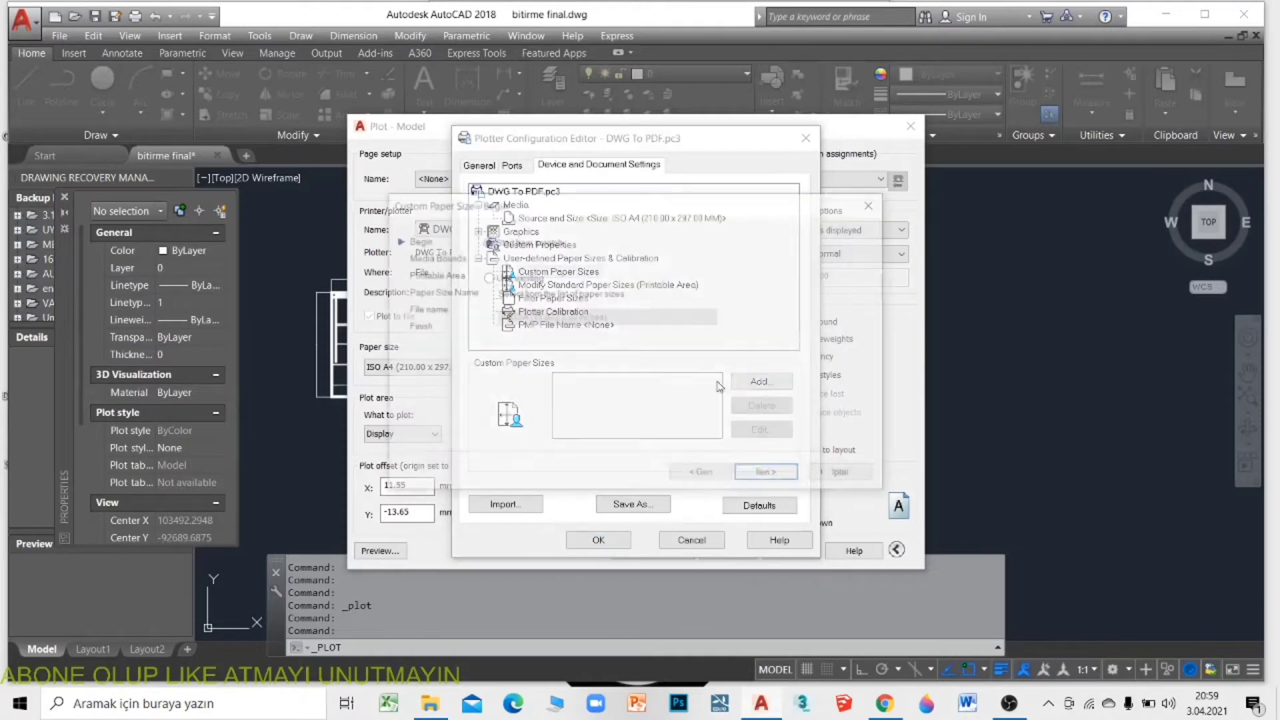
{"action": "left_click", "coordinate": [486, 277]}
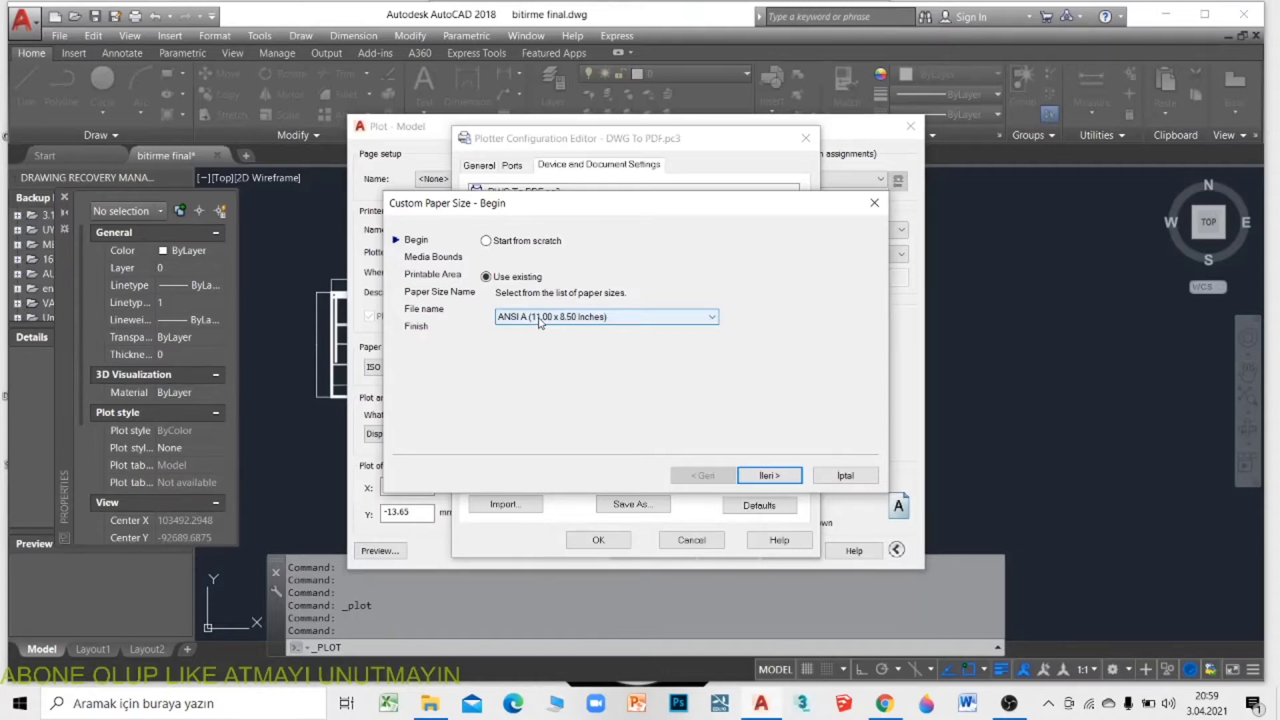
{"action": "left_click", "coordinate": [540, 318]}
{"action": "scroll", "coordinate": [578, 418], "scroll_direction": "down", "scroll_amount": 2}
{"action": "scroll", "coordinate": [579, 418], "scroll_direction": "down", "scroll_amount": 2}
{"action": "scroll", "coordinate": [579, 418], "scroll_direction": "down", "scroll_amount": 2}
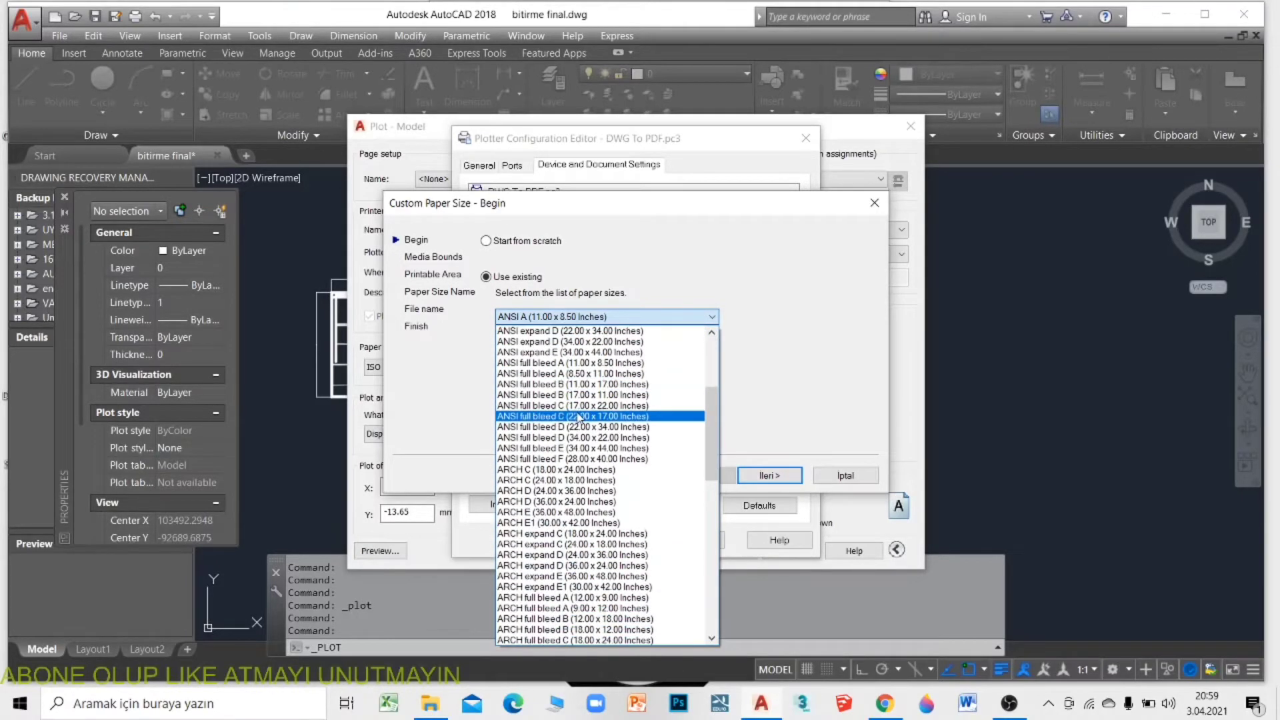
{"action": "scroll", "coordinate": [579, 418], "scroll_direction": "up", "scroll_amount": 3}
{"action": "scroll", "coordinate": [579, 467], "scroll_direction": "up", "scroll_amount": 3}
{"action": "left_click", "coordinate": [625, 331]}
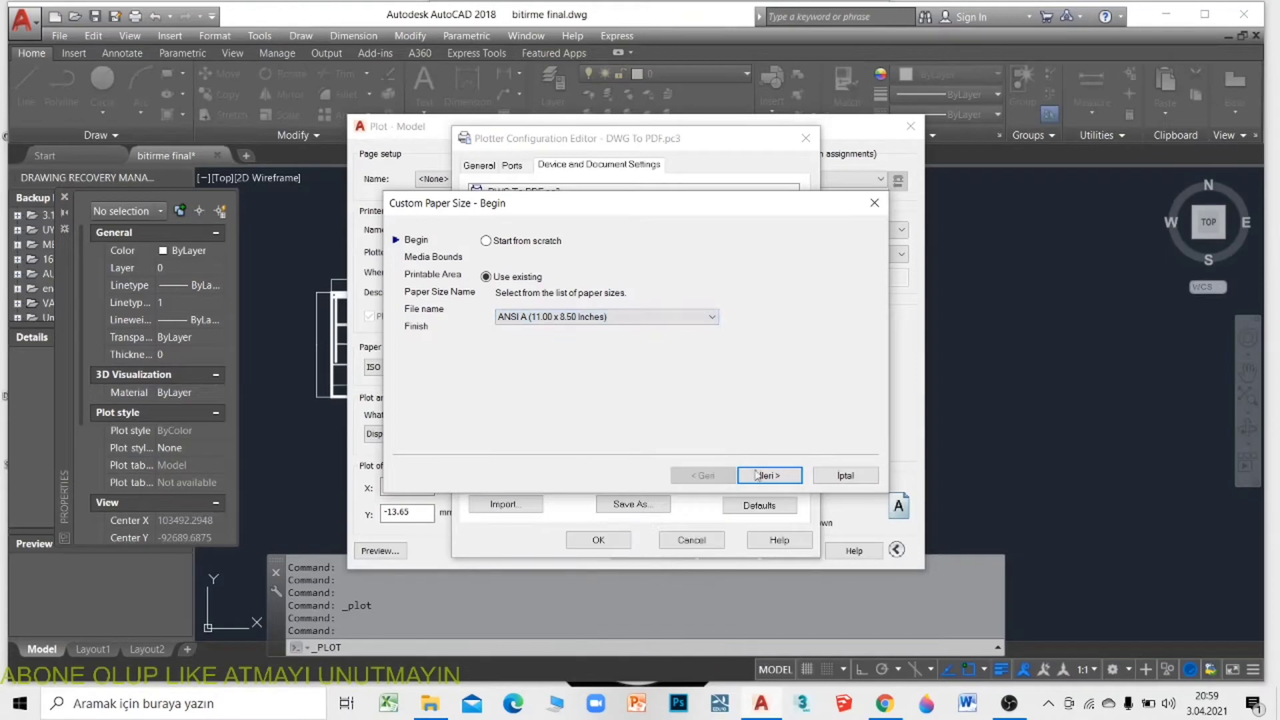
{"action": "left_click", "coordinate": [758, 475]}
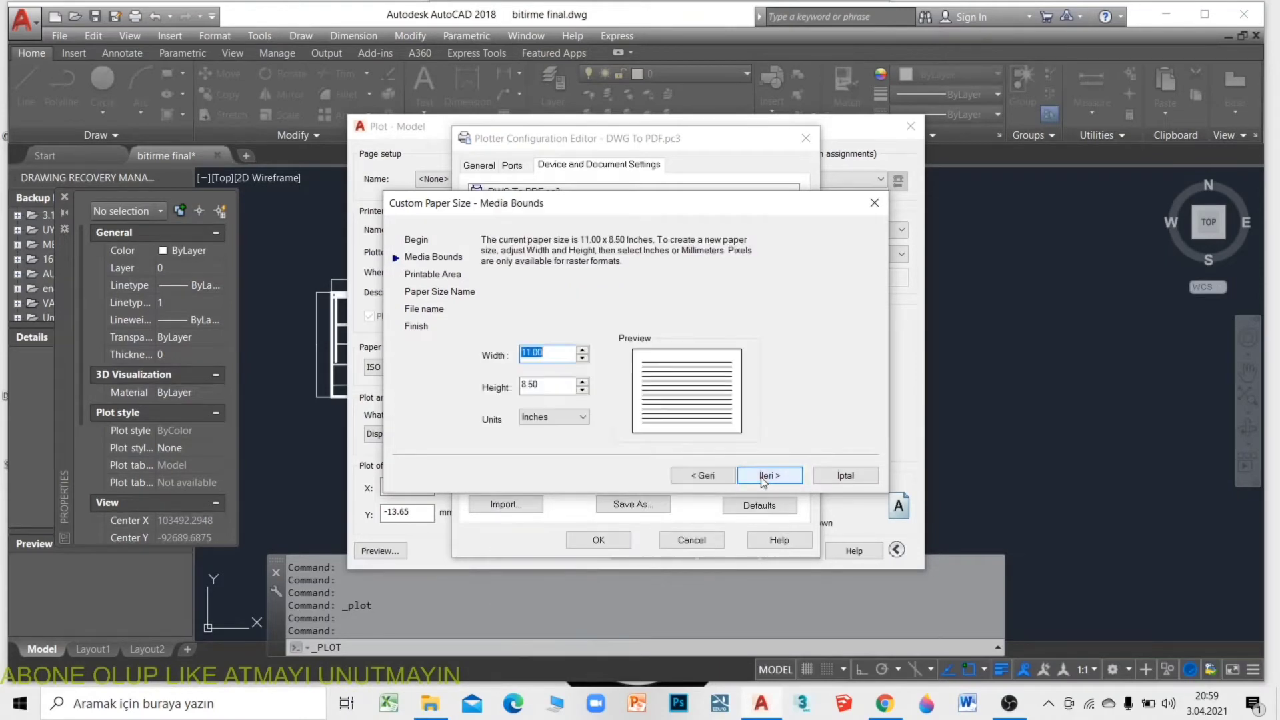
Set the custom paper to millimetres, width 3840 and height 906.
{"action": "left_click", "coordinate": [553, 419]}
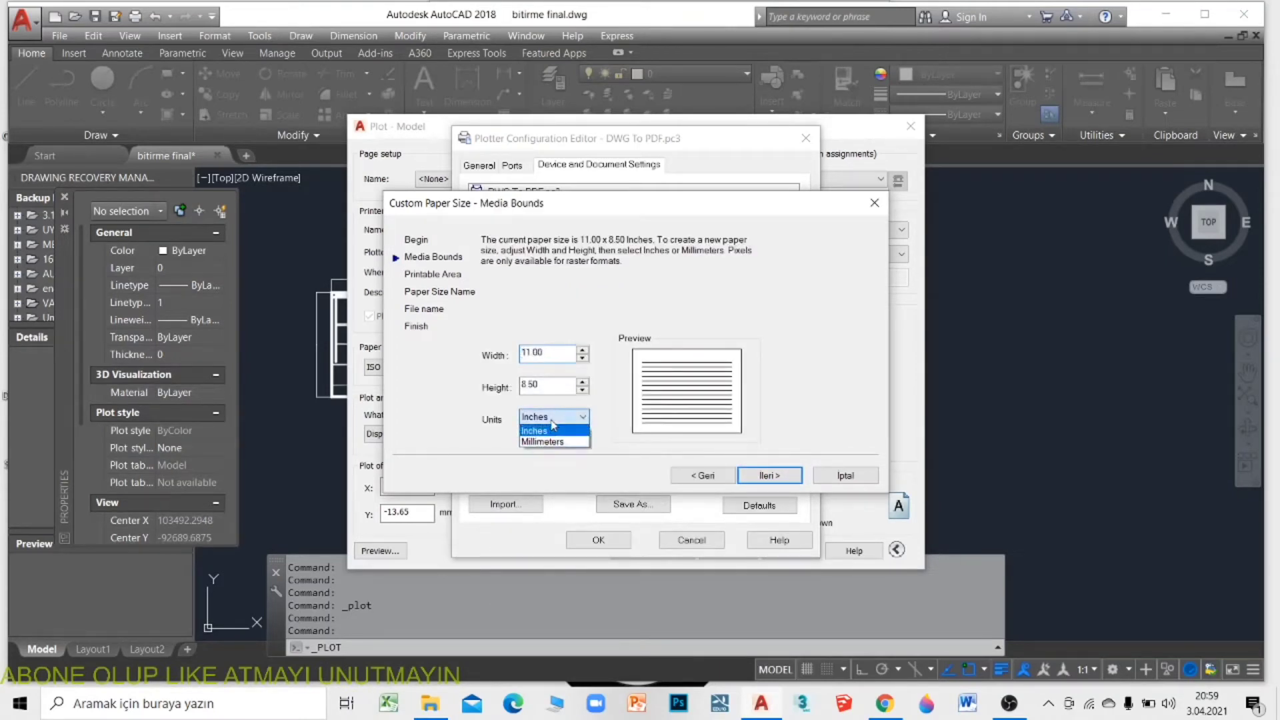
{"action": "left_click", "coordinate": [547, 442]}
{"action": "left_click_drag", "start_coordinate": [551, 350], "coordinate": [393, 380]}
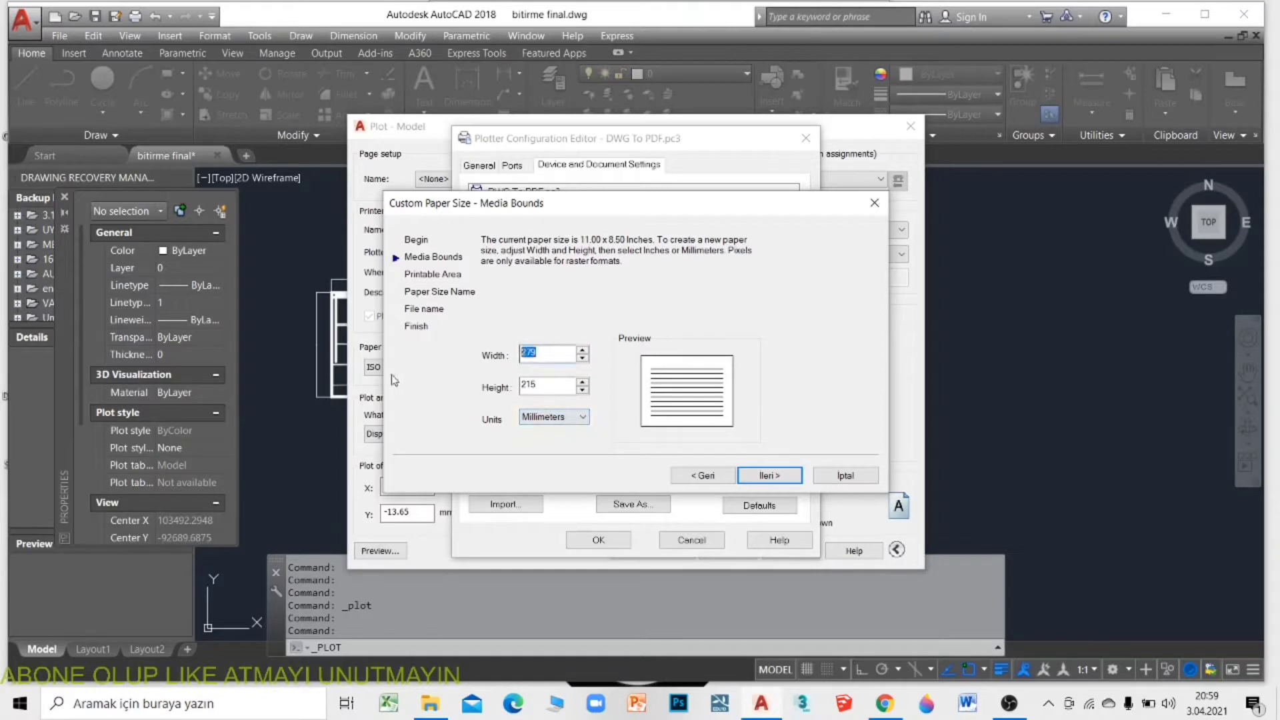
{"action": "type", "text": "384"}
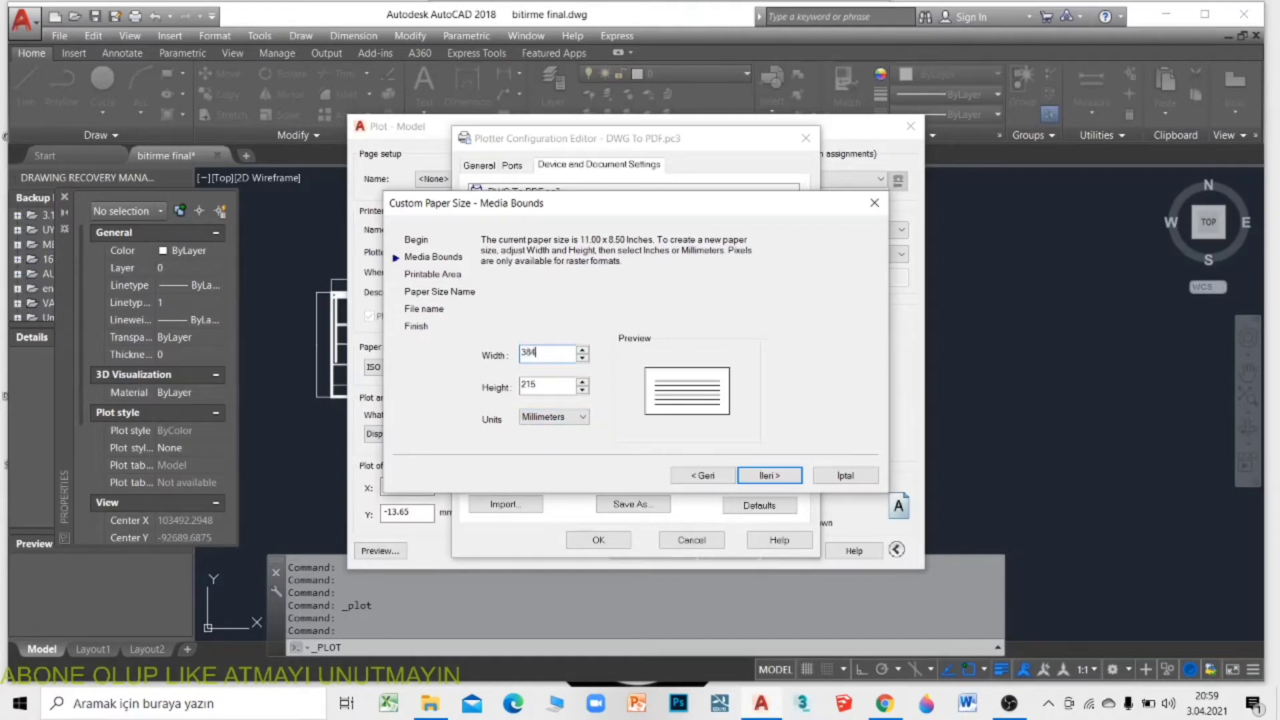
{"action": "type", "text": "0"}
{"action": "left_click_drag", "start_coordinate": [555, 385], "coordinate": [447, 387]}
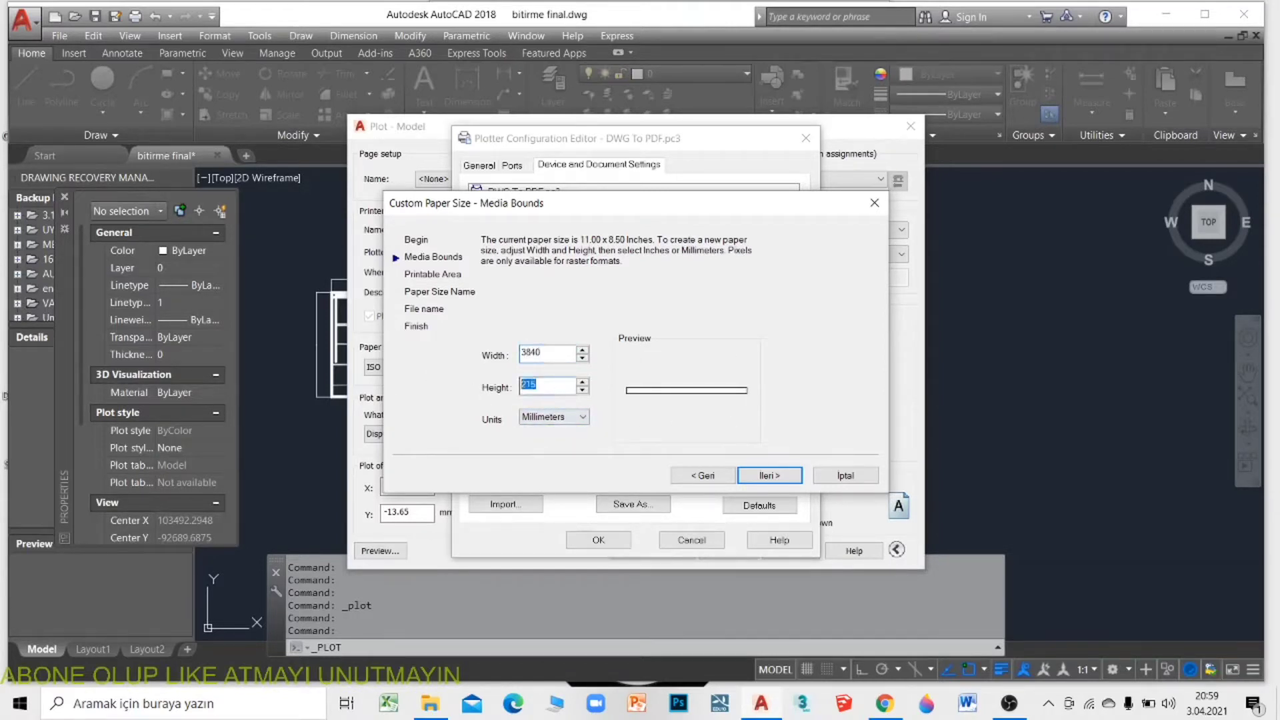
{"action": "type", "text": "906"}
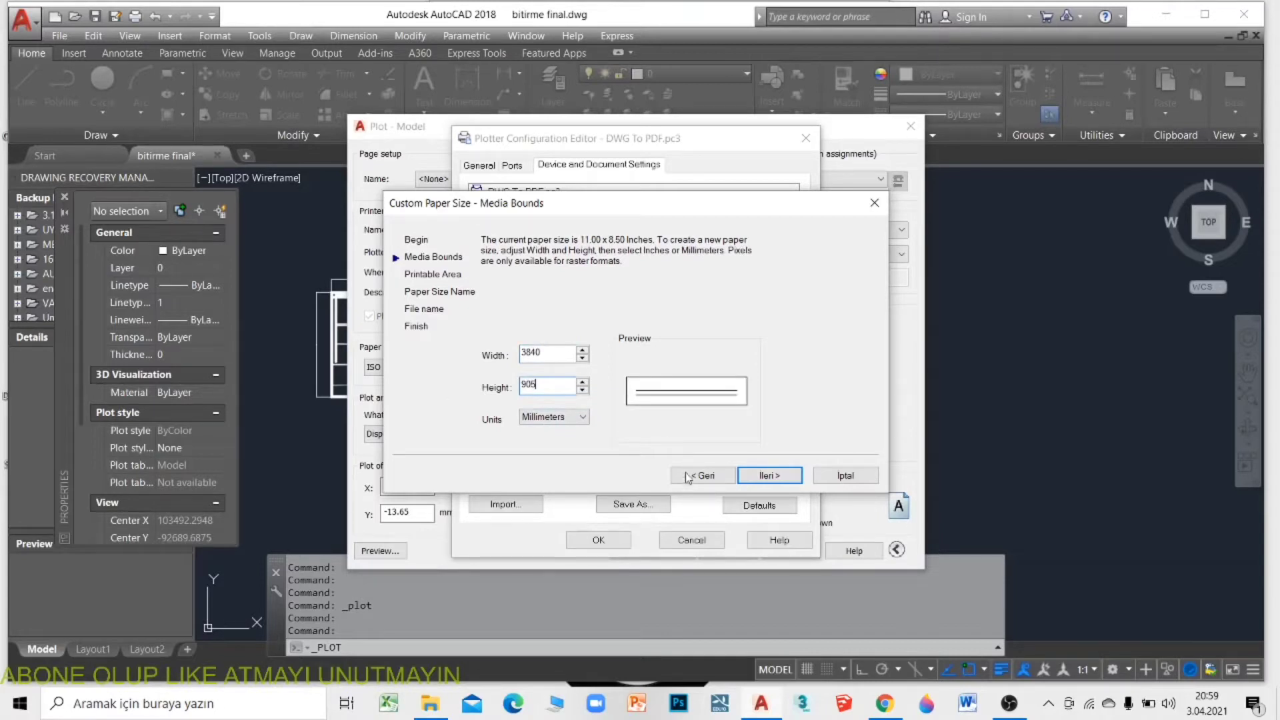
{"action": "left_click", "coordinate": [770, 476]}
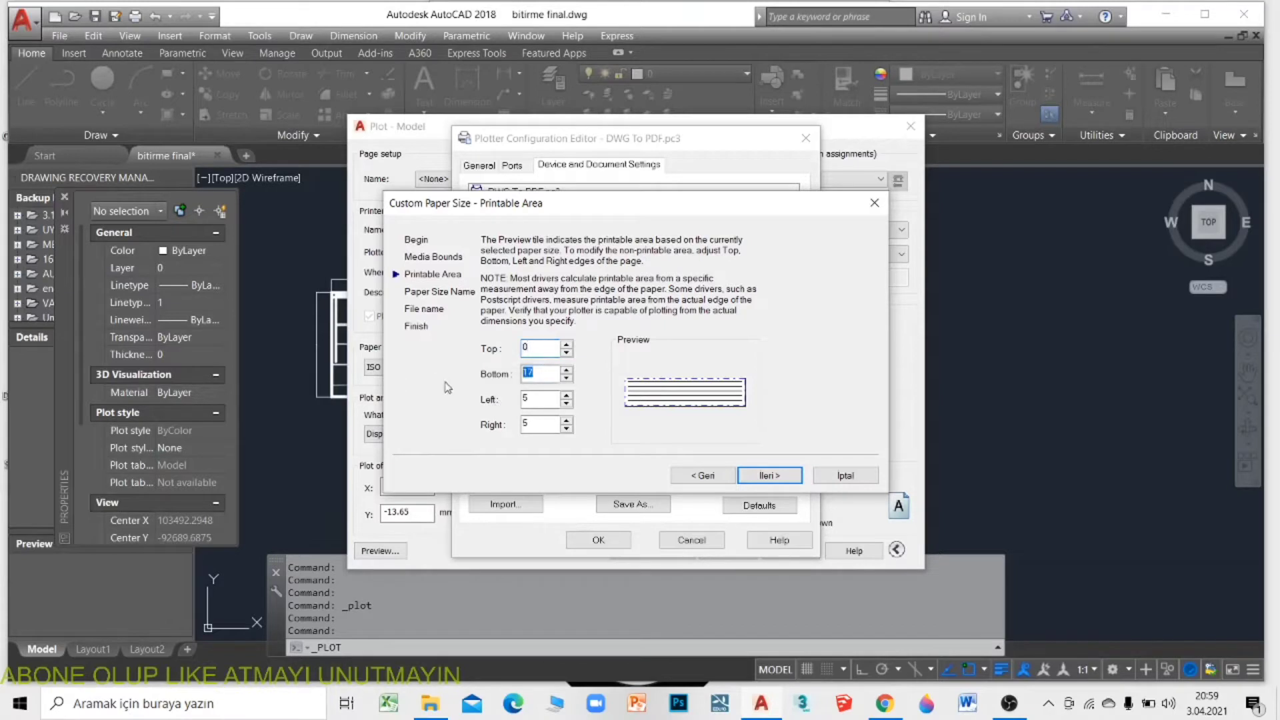
Set the margins to 0, name the size MIMARHANEM, and finish the wizard.
{"action": "type", "text": "0"}
{"action": "key", "text": "Tab"}
{"action": "type", "text": "0"}
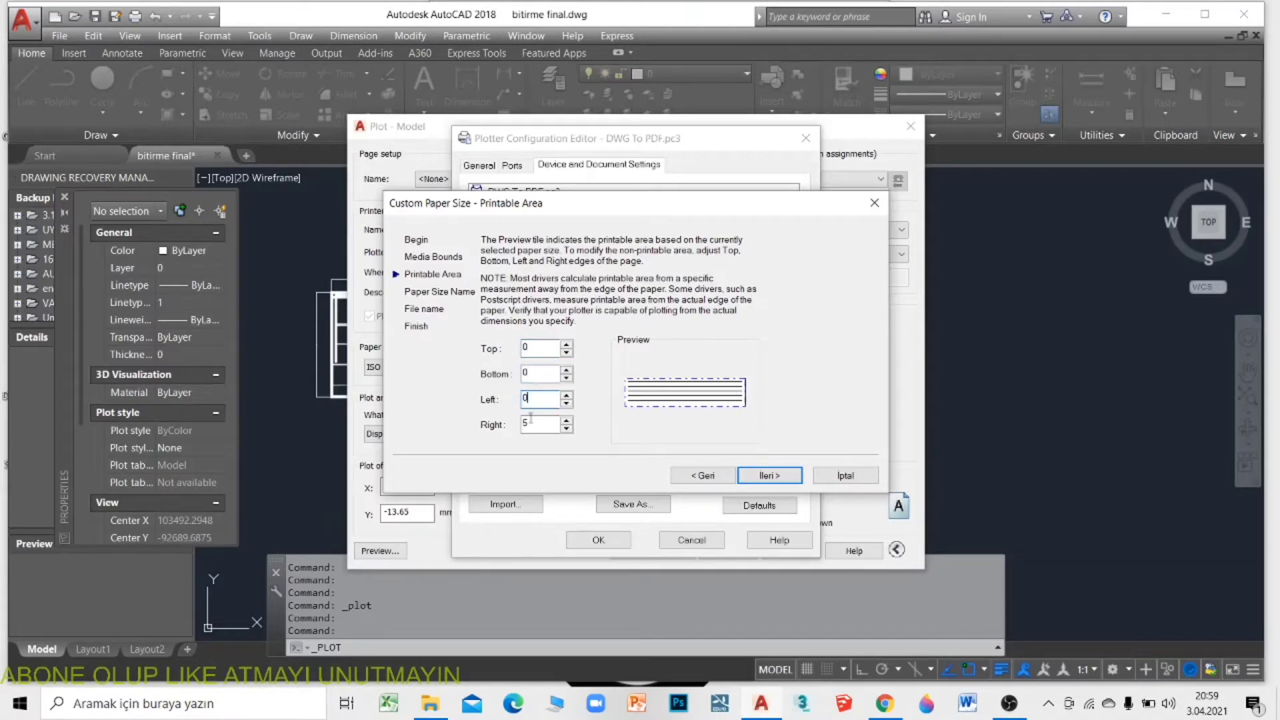
{"action": "left_click", "coordinate": [752, 473]}
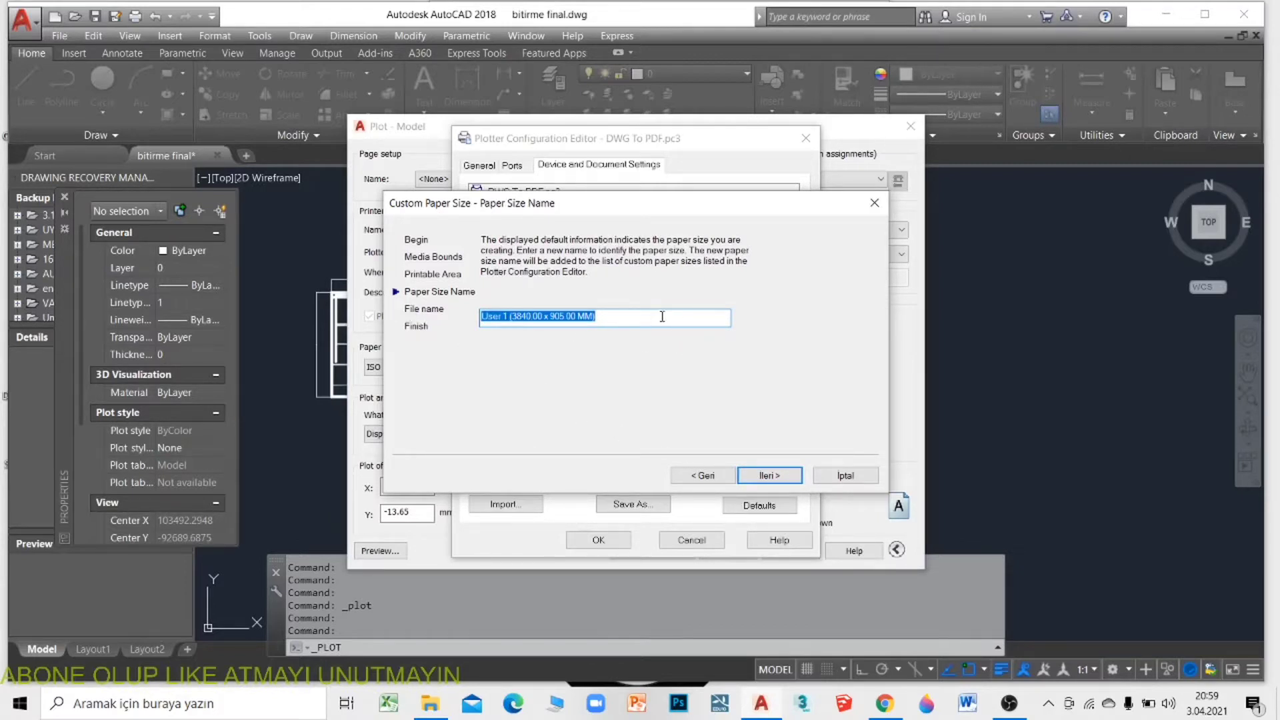
{"action": "type", "text": "m"}
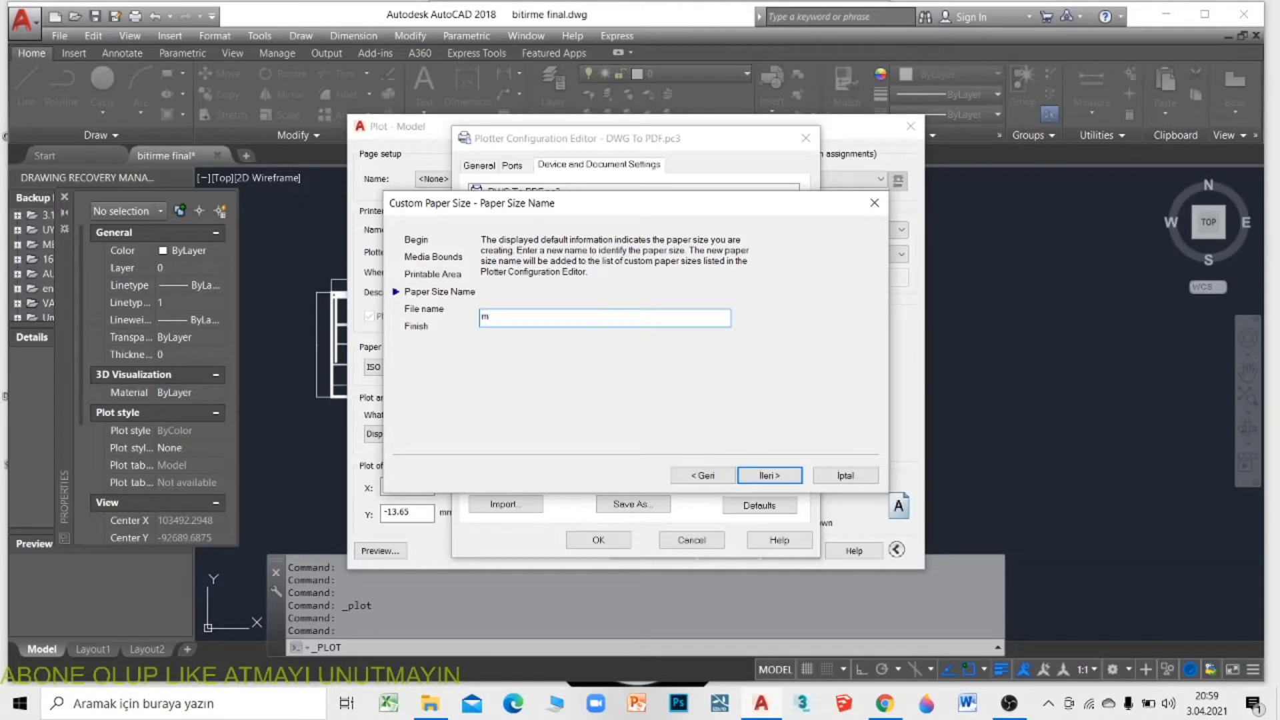
{"action": "type", "text": "I"}
{"action": "key", "text": "Caps_Lock"}
{"action": "left_click", "coordinate": [770, 475]}
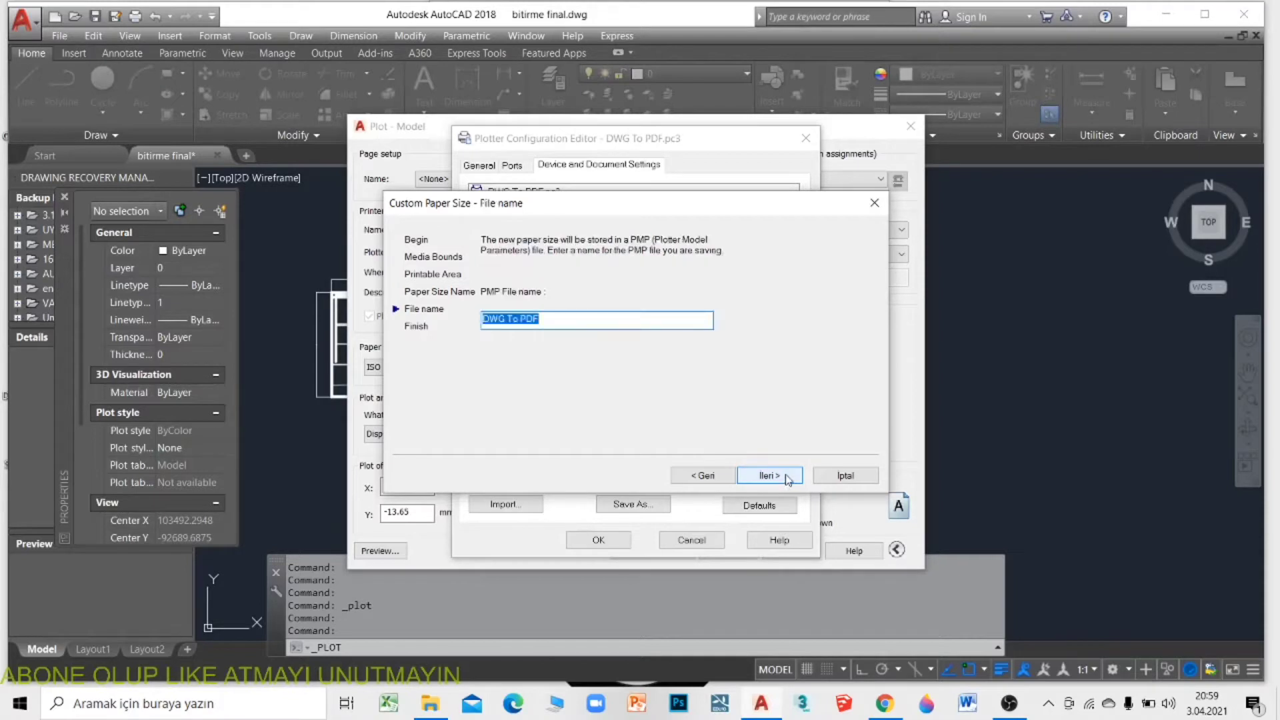
{"action": "left_click", "coordinate": [764, 477]}
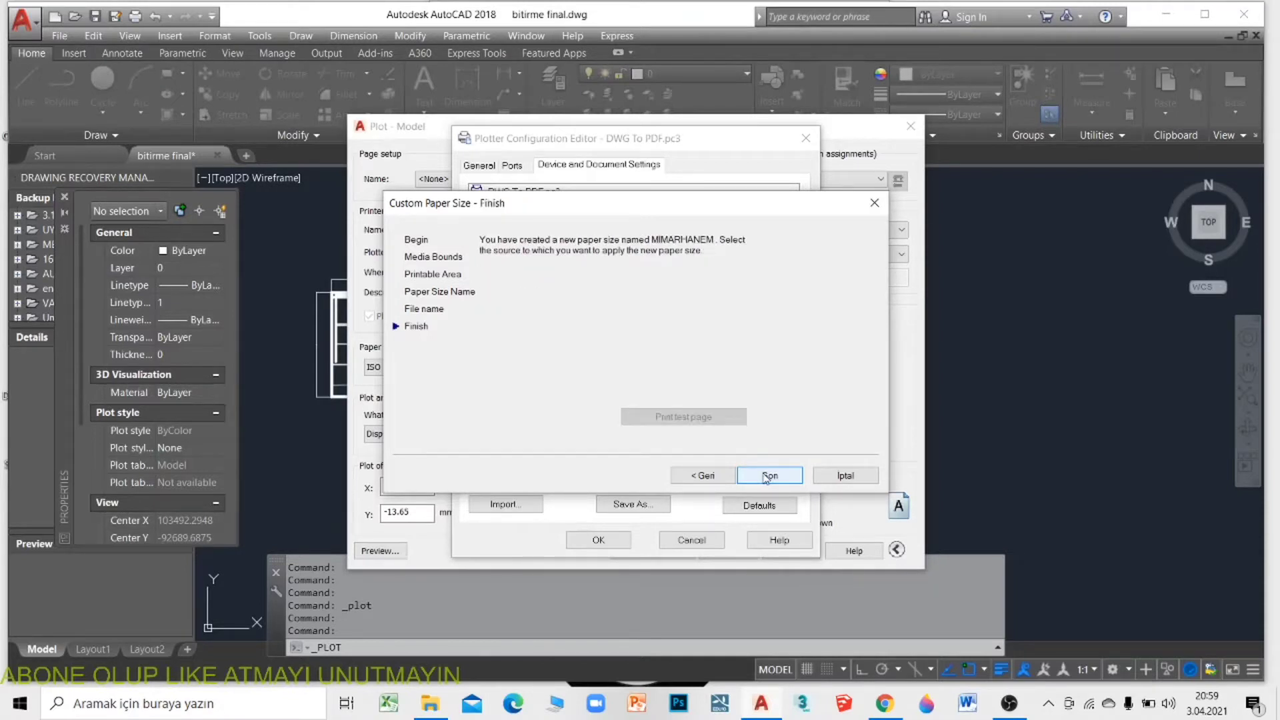
{"action": "left_click", "coordinate": [769, 476]}
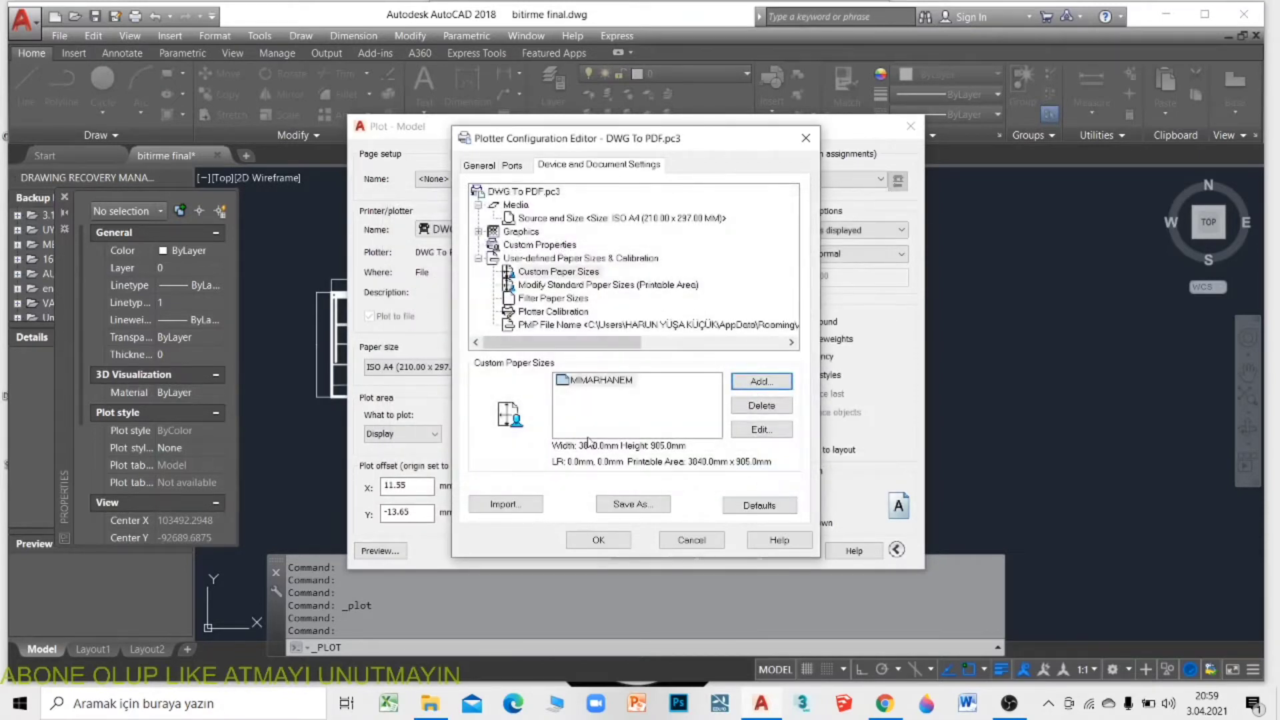
Accept the plotter configuration changes for the current plot only, without saving a PC3 file.
{"action": "left_click", "coordinate": [633, 504]}
{"action": "left_click", "coordinate": [1080, 166]}
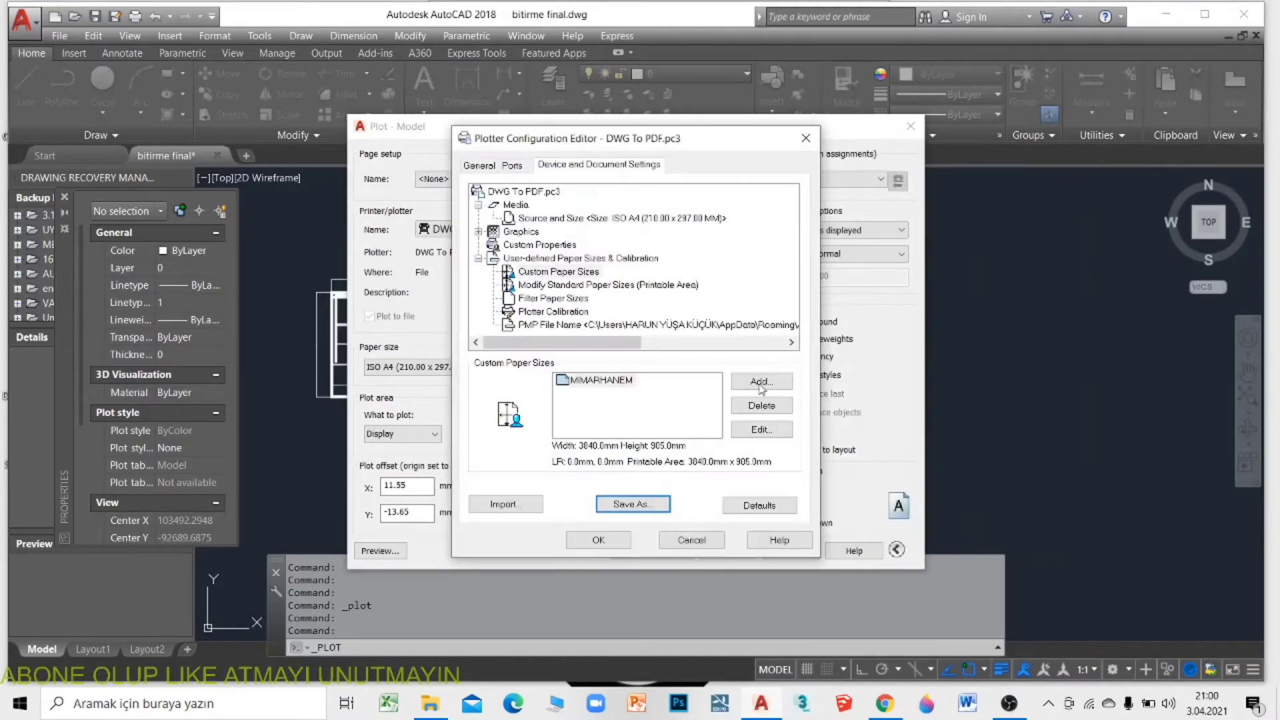
{"action": "left_click", "coordinate": [608, 542]}
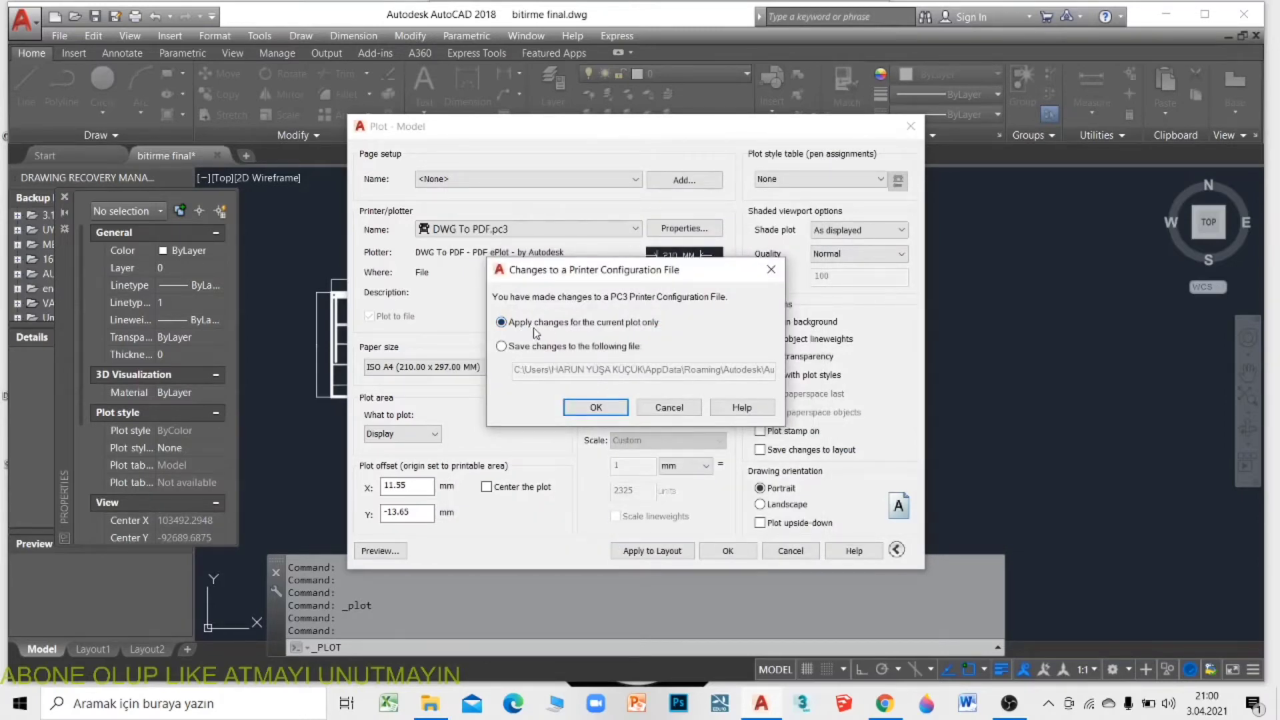
{"action": "left_click", "coordinate": [595, 407]}
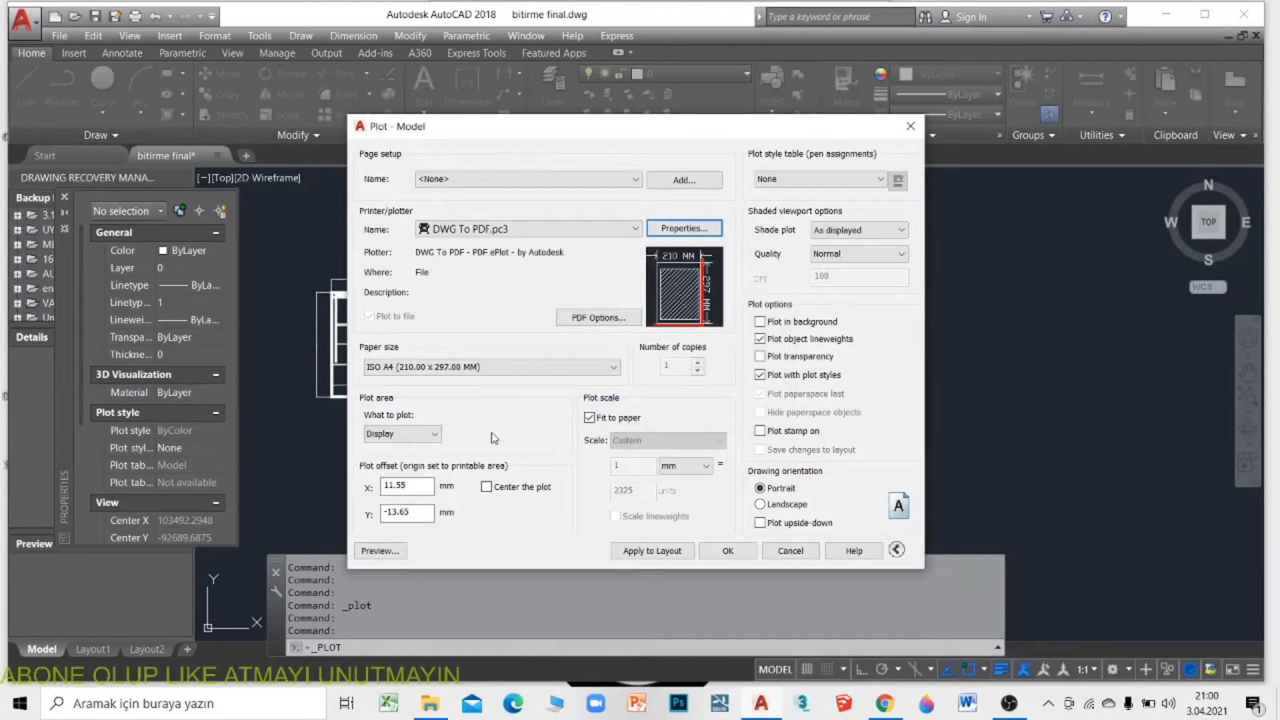
Choose MIMARHANEM as the plot's paper size.
{"action": "left_click", "coordinate": [467, 367]}
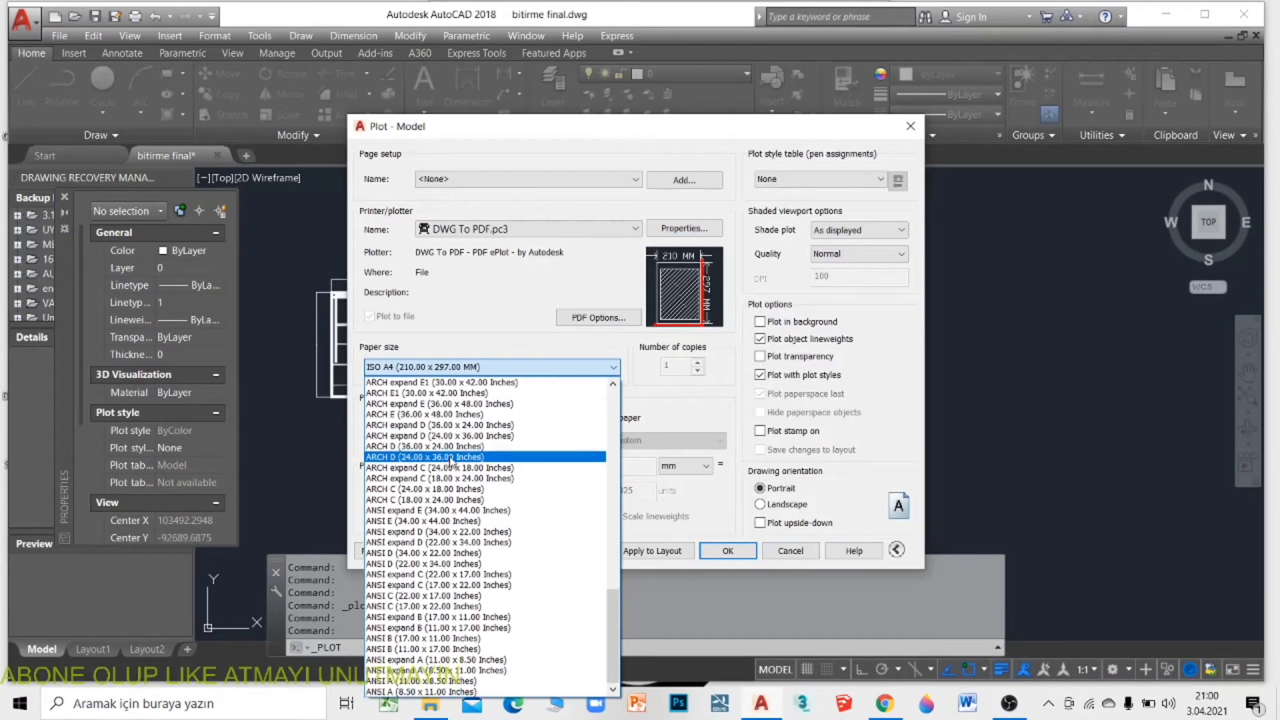
{"action": "left_click_drag", "start_coordinate": [613, 634], "coordinate": [617, 408]}
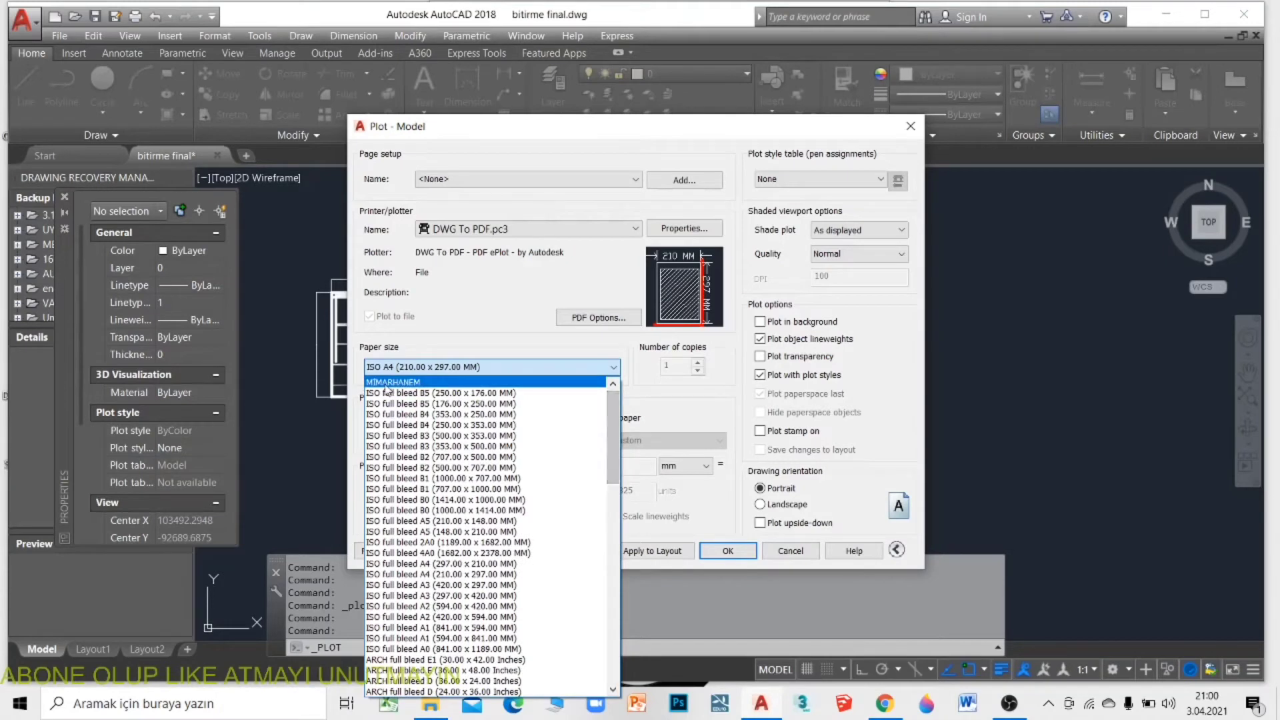
{"action": "left_click", "coordinate": [387, 383]}
{"action": "left_click", "coordinate": [402, 438]}
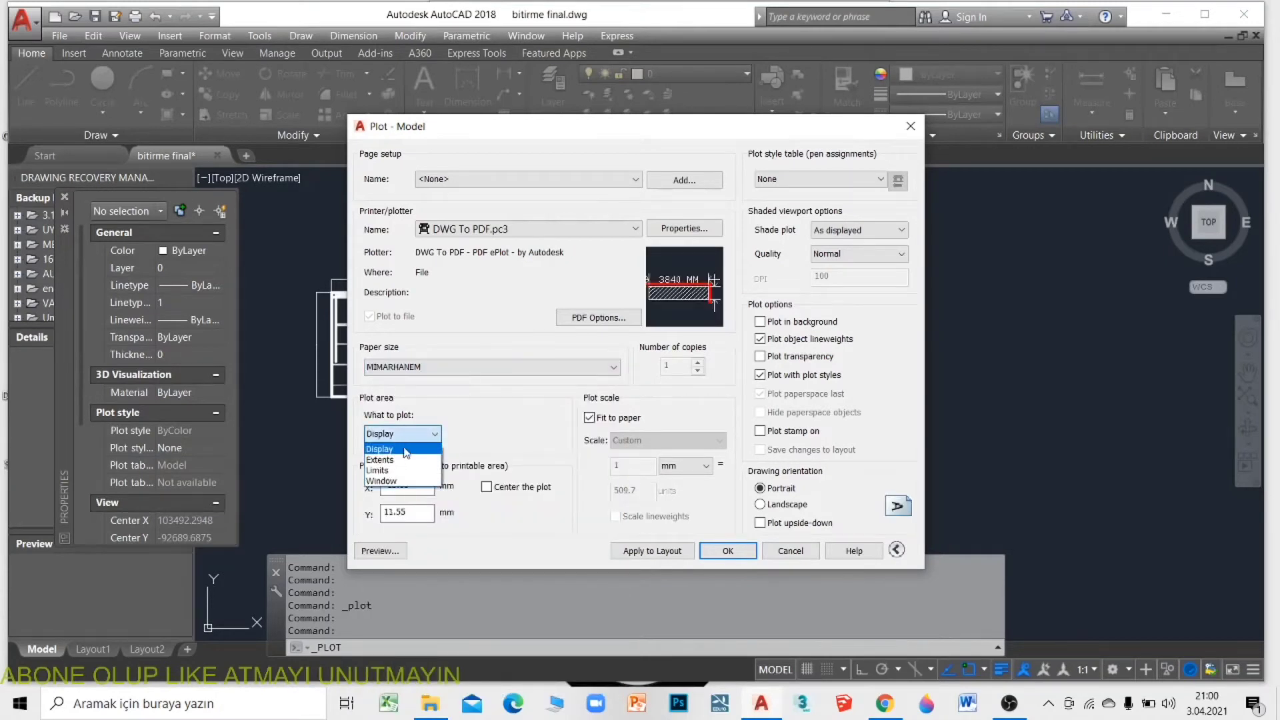
Pick a Window plot area from the drawing sheet's top-left corner to its bottom-right corner.
{"action": "left_click", "coordinate": [385, 481]}
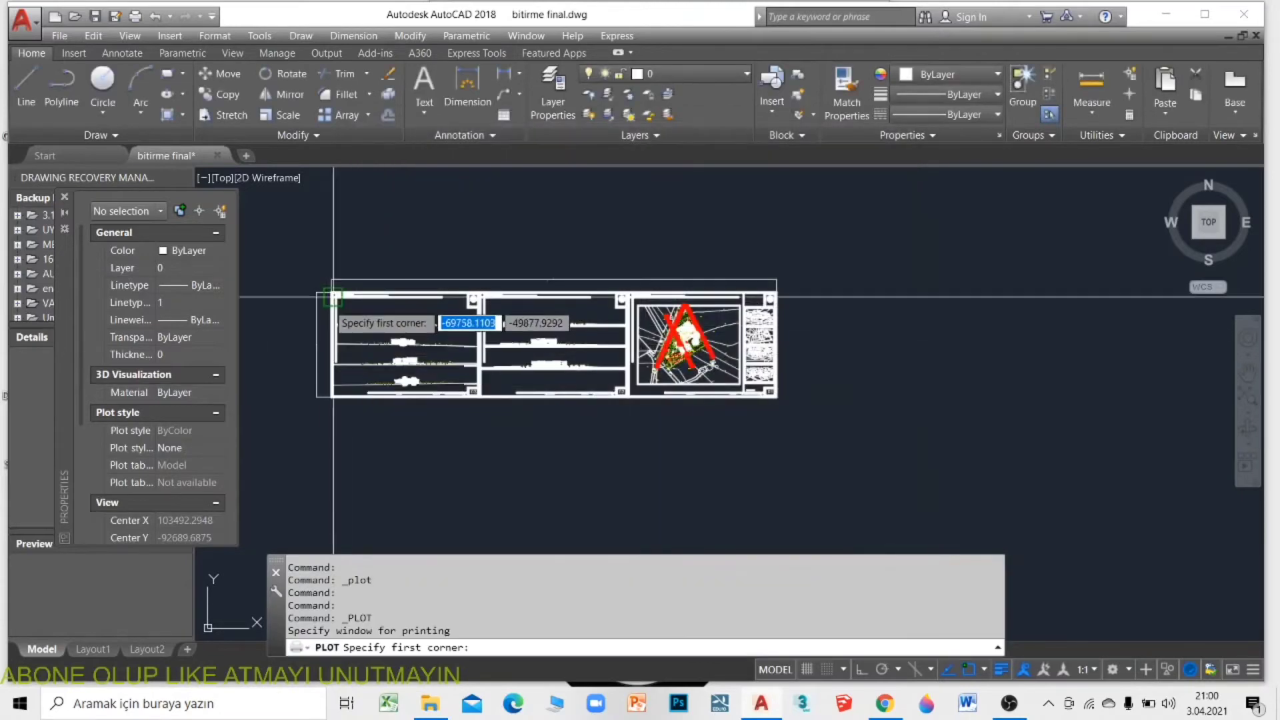
{"action": "scroll", "coordinate": [347, 274], "scroll_direction": "up", "scroll_amount": 5}
{"action": "scroll", "coordinate": [379, 250], "scroll_direction": "up", "scroll_amount": 3}
{"action": "left_click", "coordinate": [371, 244]}
{"action": "scroll", "coordinate": [467, 353], "scroll_direction": "down", "scroll_amount": 3}
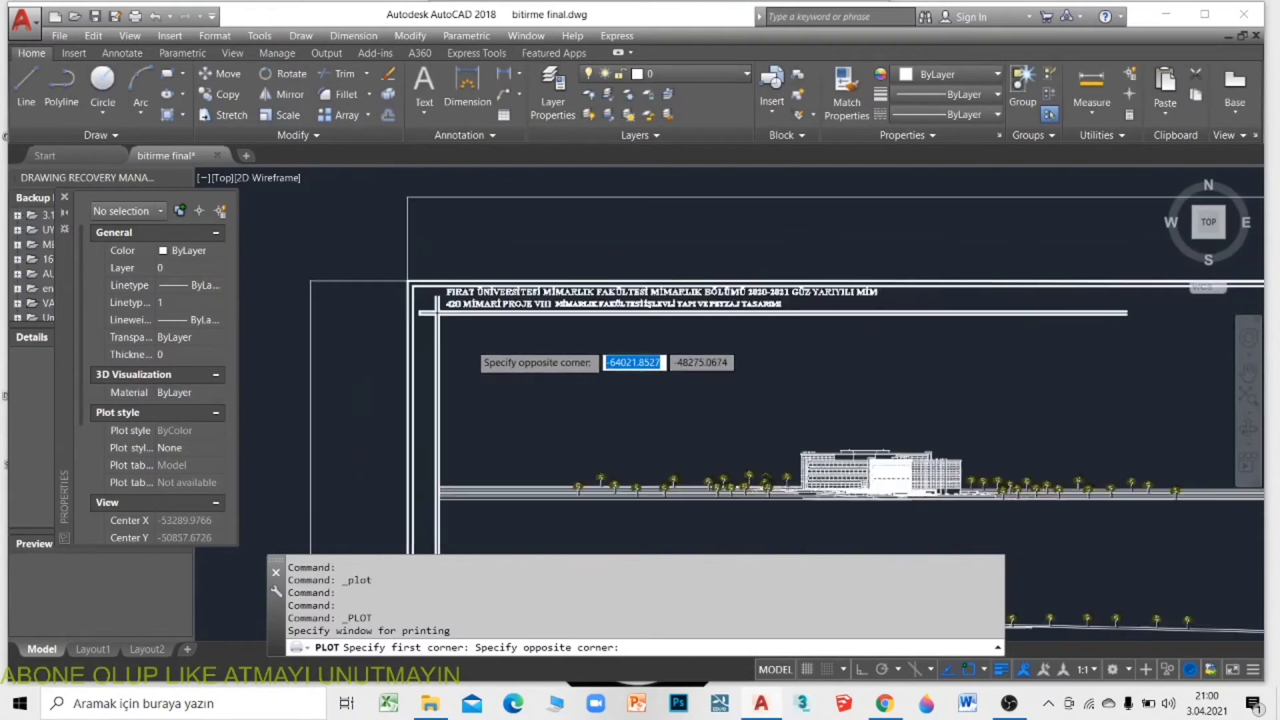
{"action": "scroll", "coordinate": [466, 354], "scroll_direction": "down", "scroll_amount": 3}
{"action": "scroll", "coordinate": [733, 380], "scroll_direction": "up", "scroll_amount": 4}
{"action": "scroll", "coordinate": [623, 374], "scroll_direction": "up", "scroll_amount": 3}
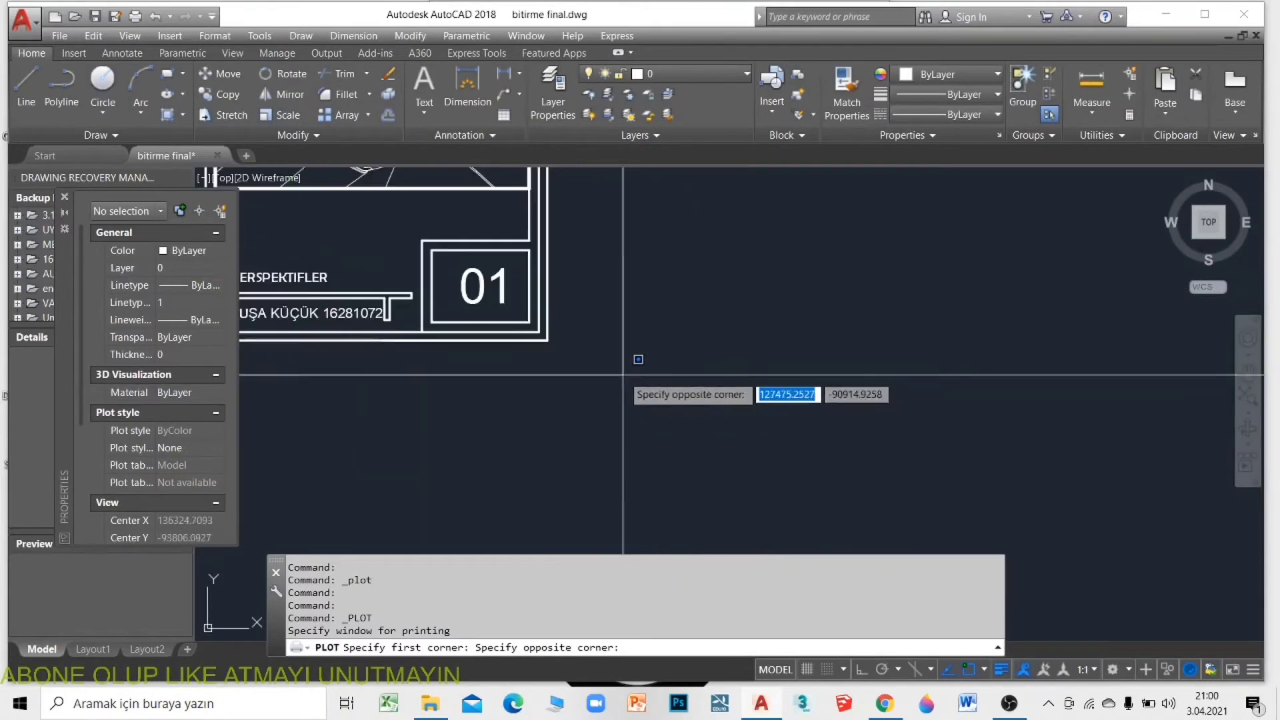
{"action": "left_click", "coordinate": [547, 338]}
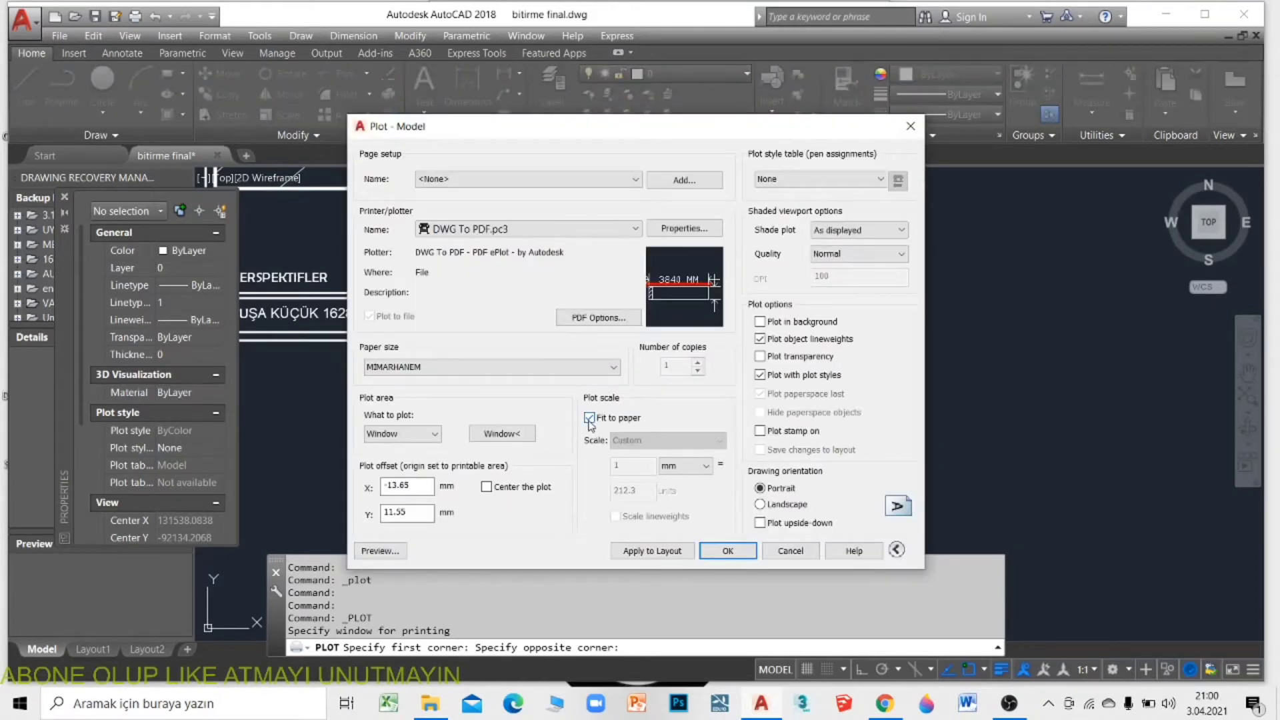
{"action": "mouse_move", "coordinate": [590, 418]}
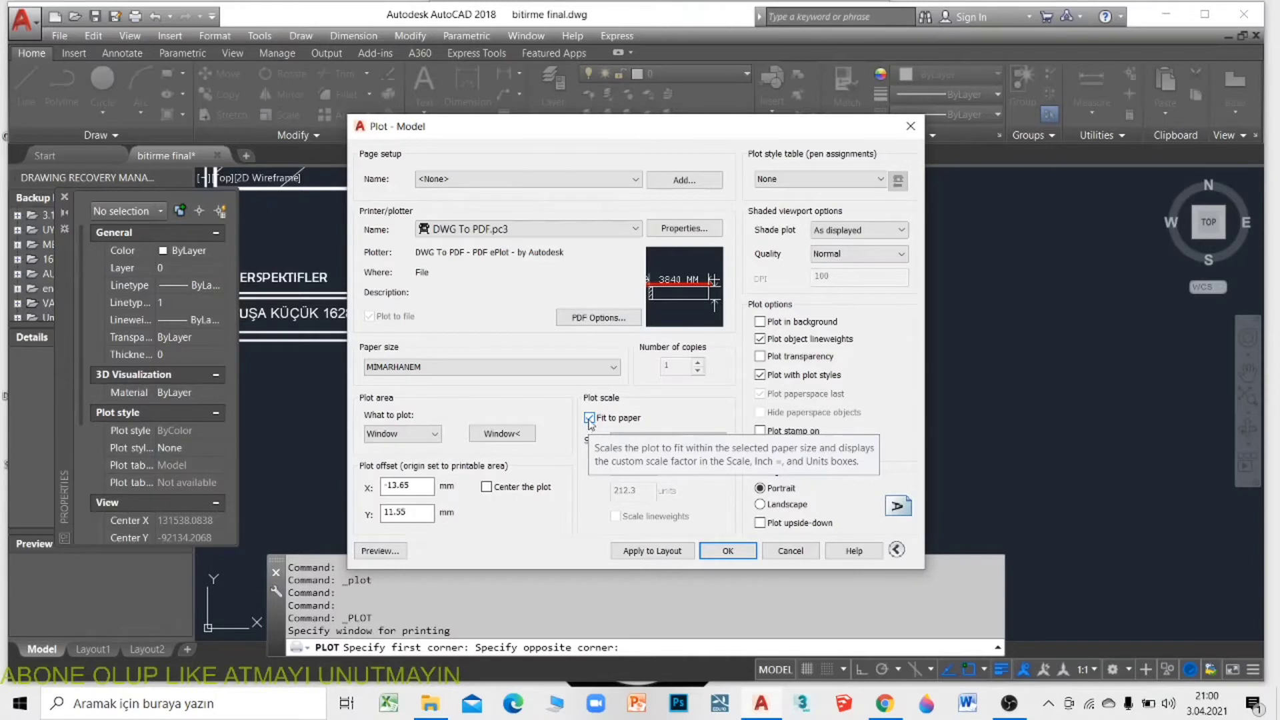
Turn off Fit to paper and set a 1:50 scale, centred plot, and landscape orientation.
{"action": "left_click", "coordinate": [589, 418]}
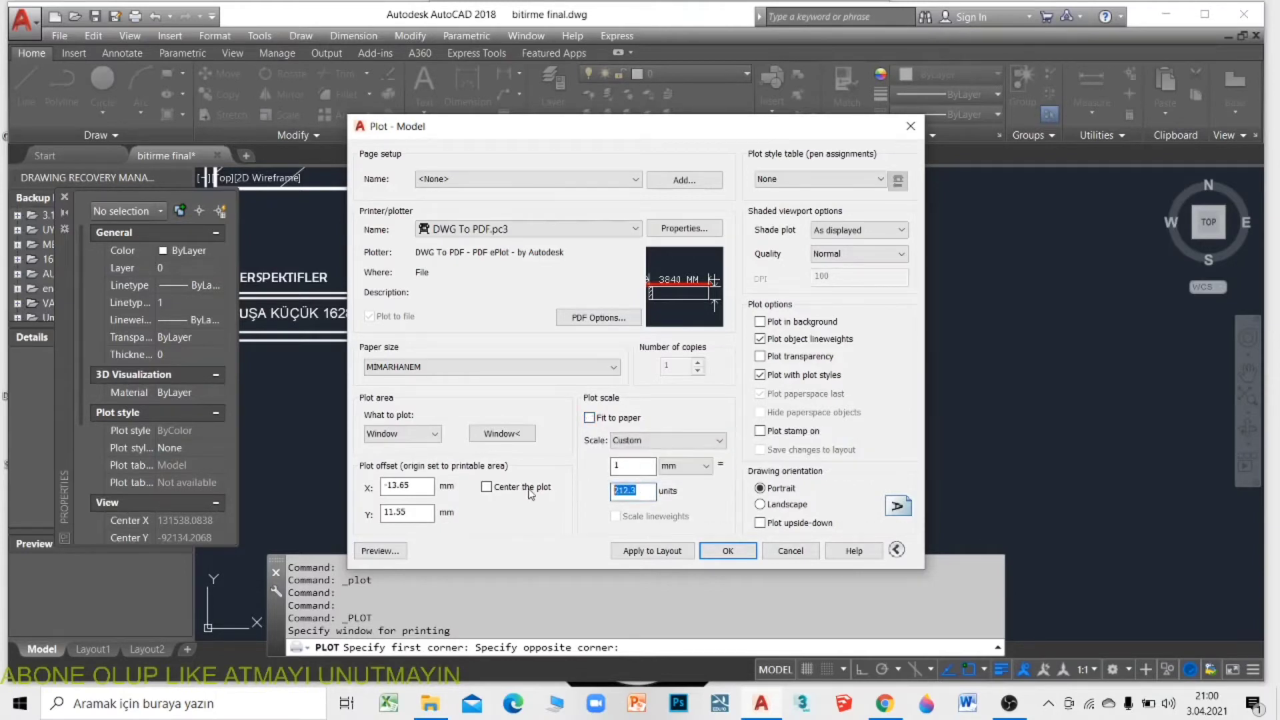
{"action": "type", "text": "50"}
{"action": "left_click", "coordinate": [487, 487]}
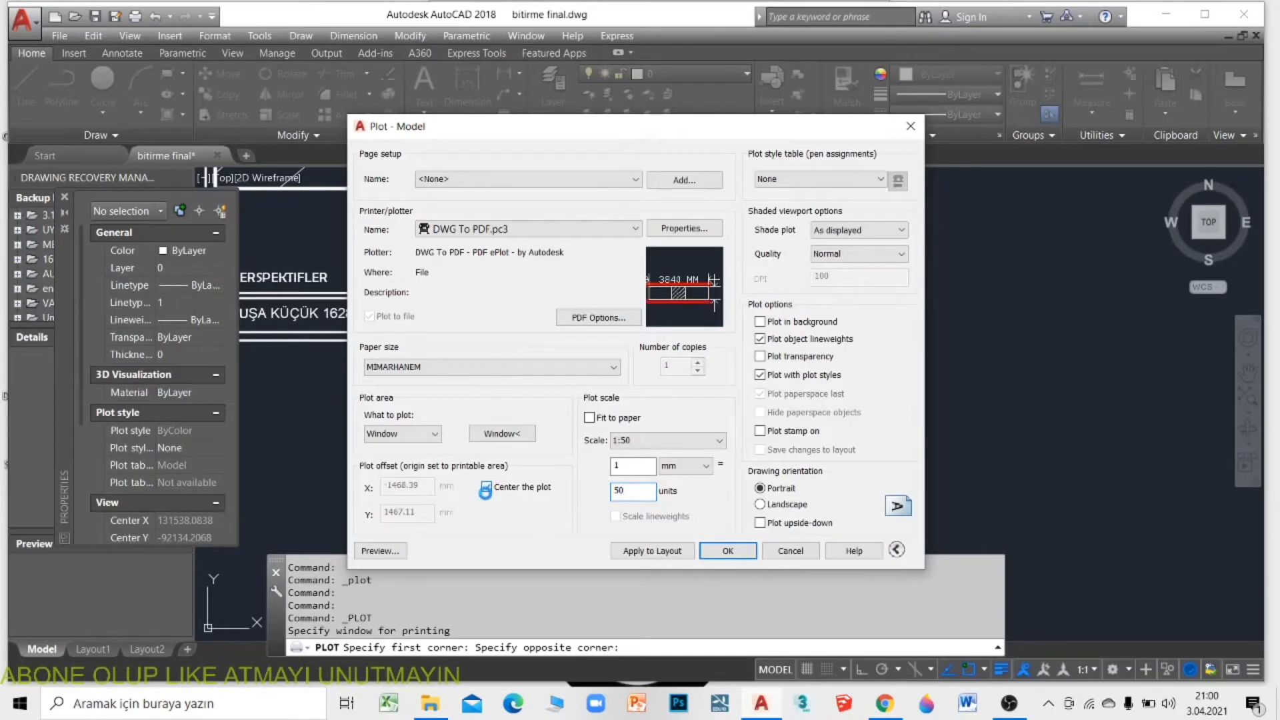
{"action": "left_click", "coordinate": [487, 487]}
{"action": "left_click", "coordinate": [497, 493]}
{"action": "left_click", "coordinate": [761, 505]}
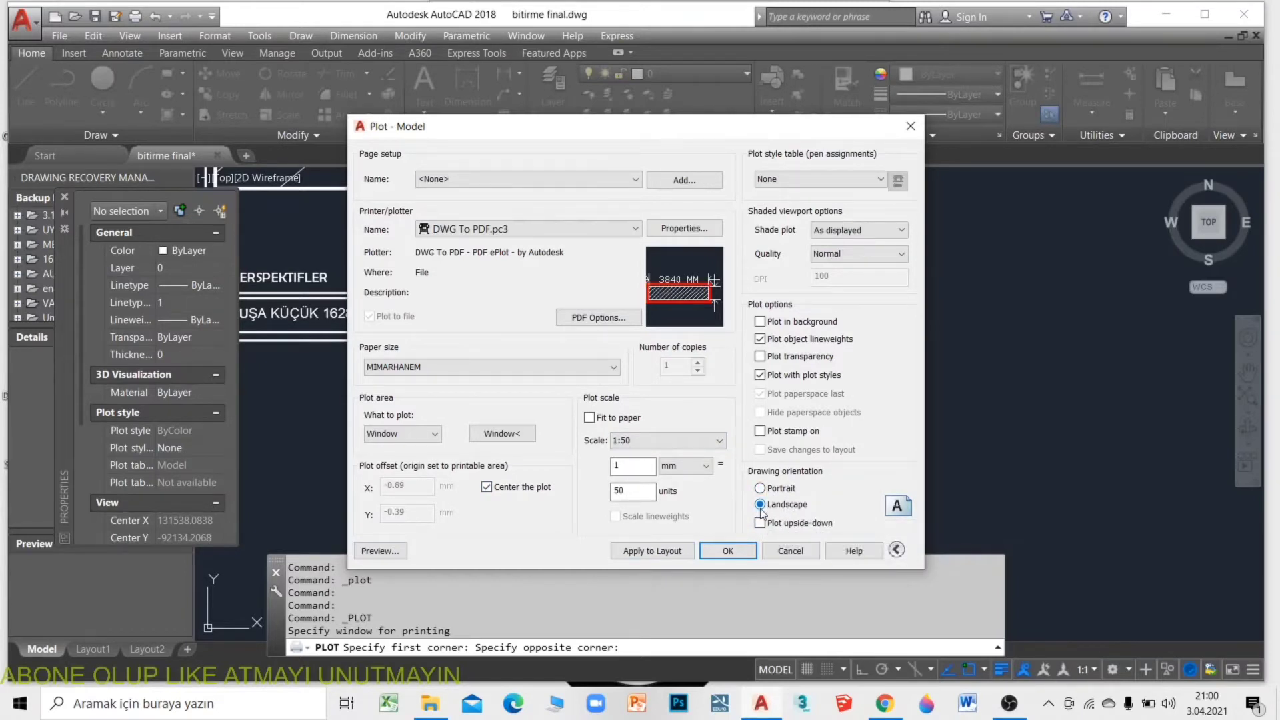
{"action": "mouse_move", "coordinate": [784, 504]}
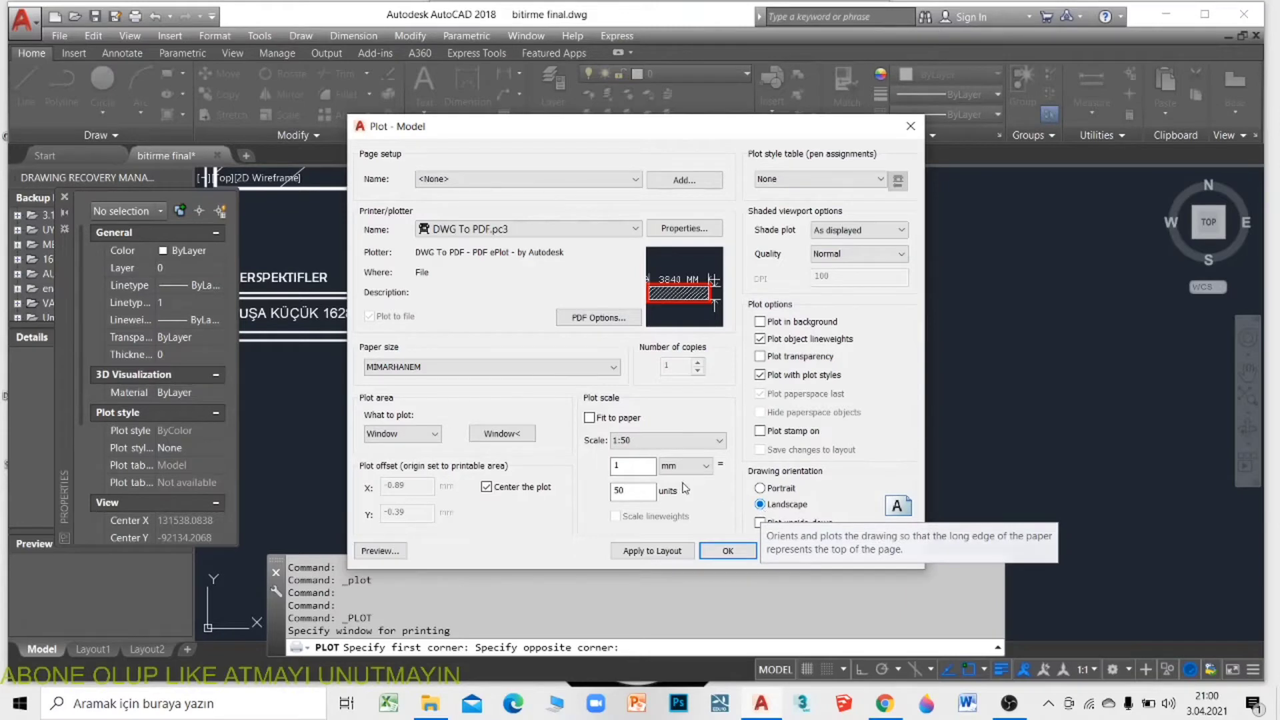
Preview the 1:50 landscape plot past the scale warning, then close the preview.
{"action": "left_click", "coordinate": [402, 554]}
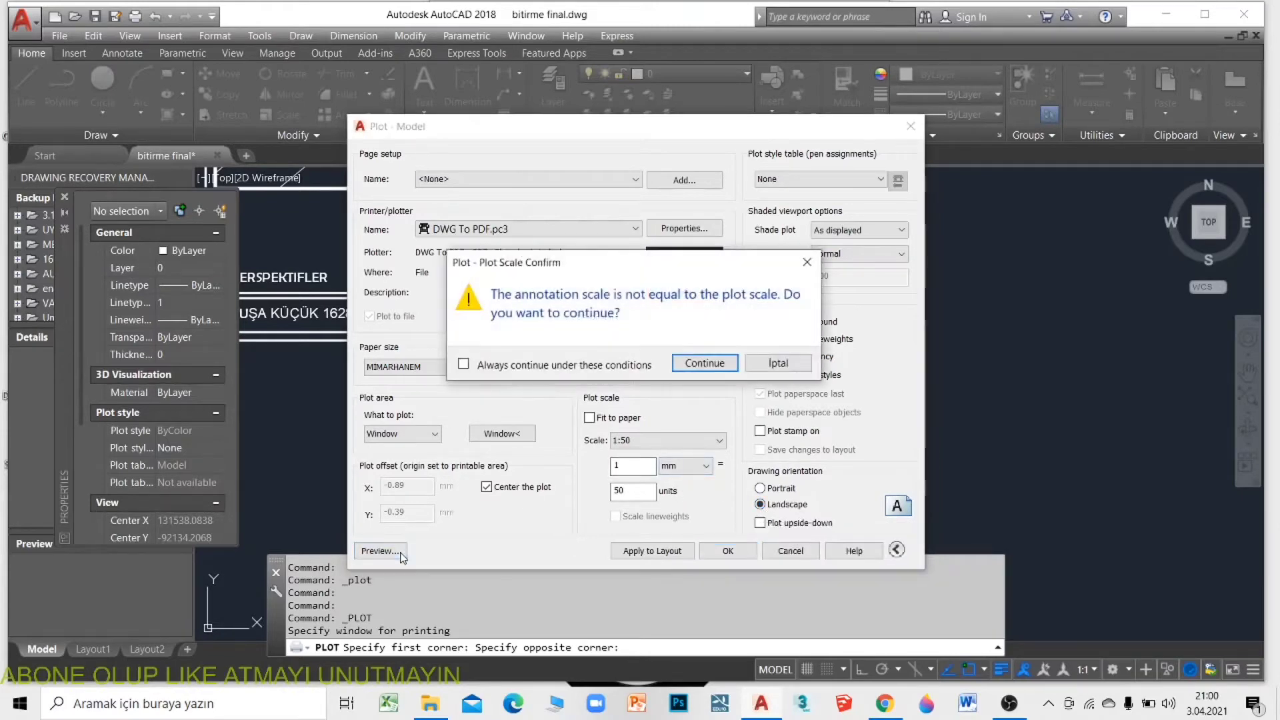
{"action": "left_click", "coordinate": [705, 365]}
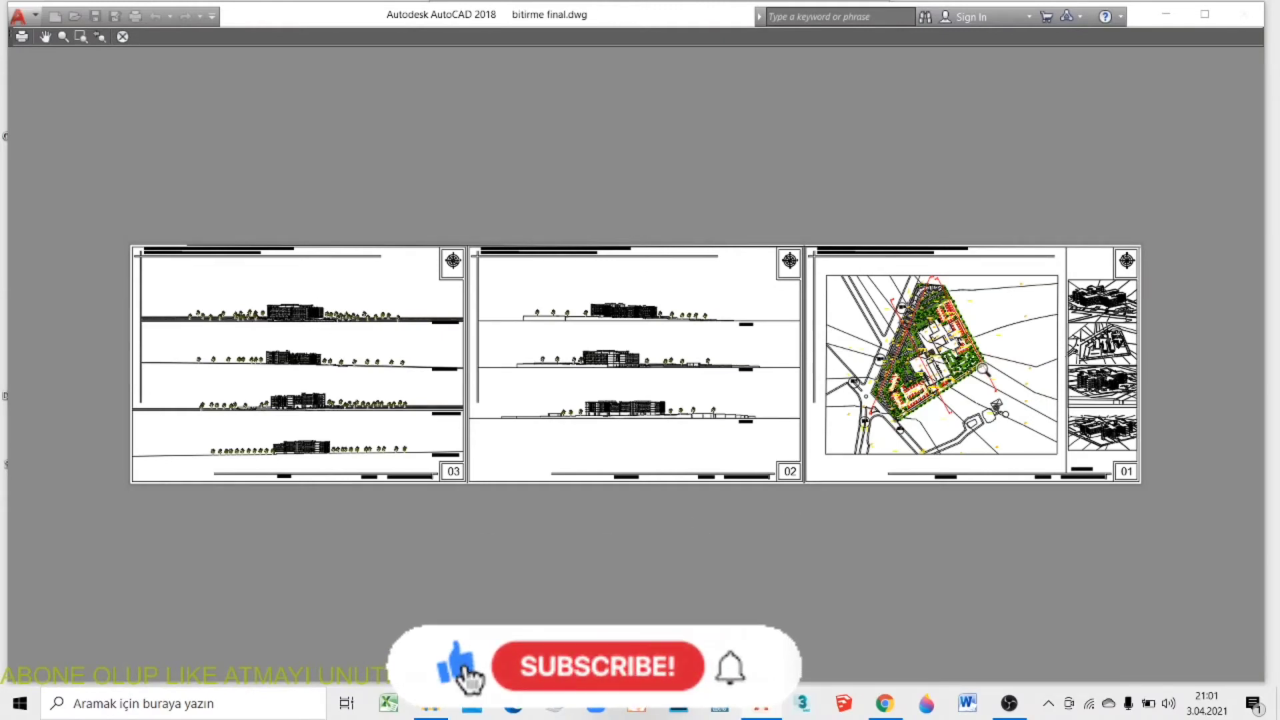
{"action": "key", "text": "Escape"}
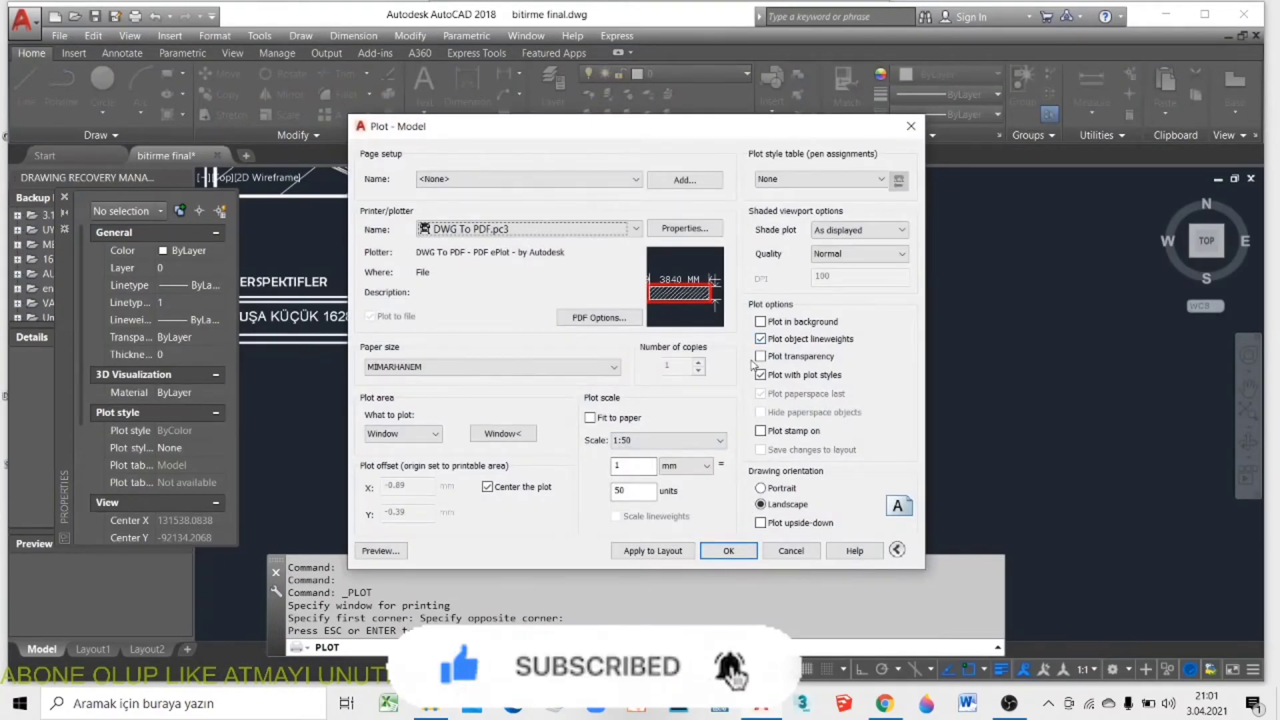
{"action": "mouse_move", "coordinate": [760, 356]}
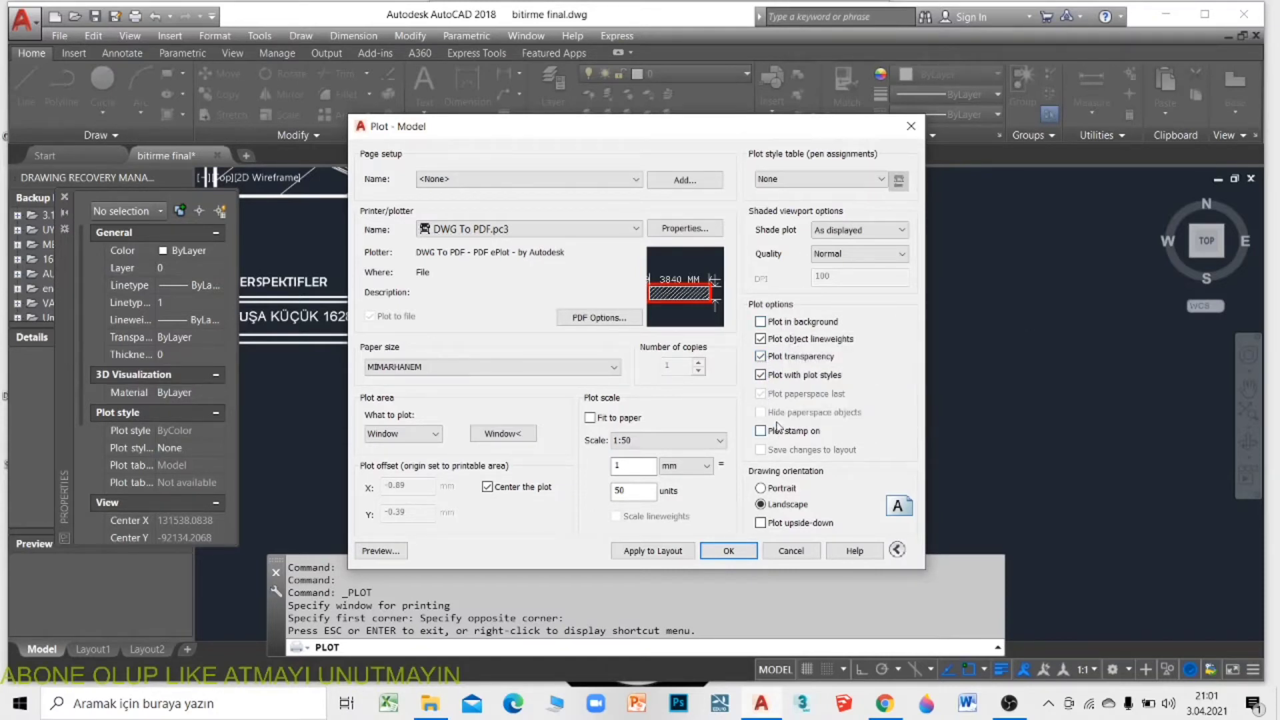
Keep object lineweights on and send the plot, continuing past the annotation scale warning.
{"action": "left_click", "coordinate": [761, 340]}
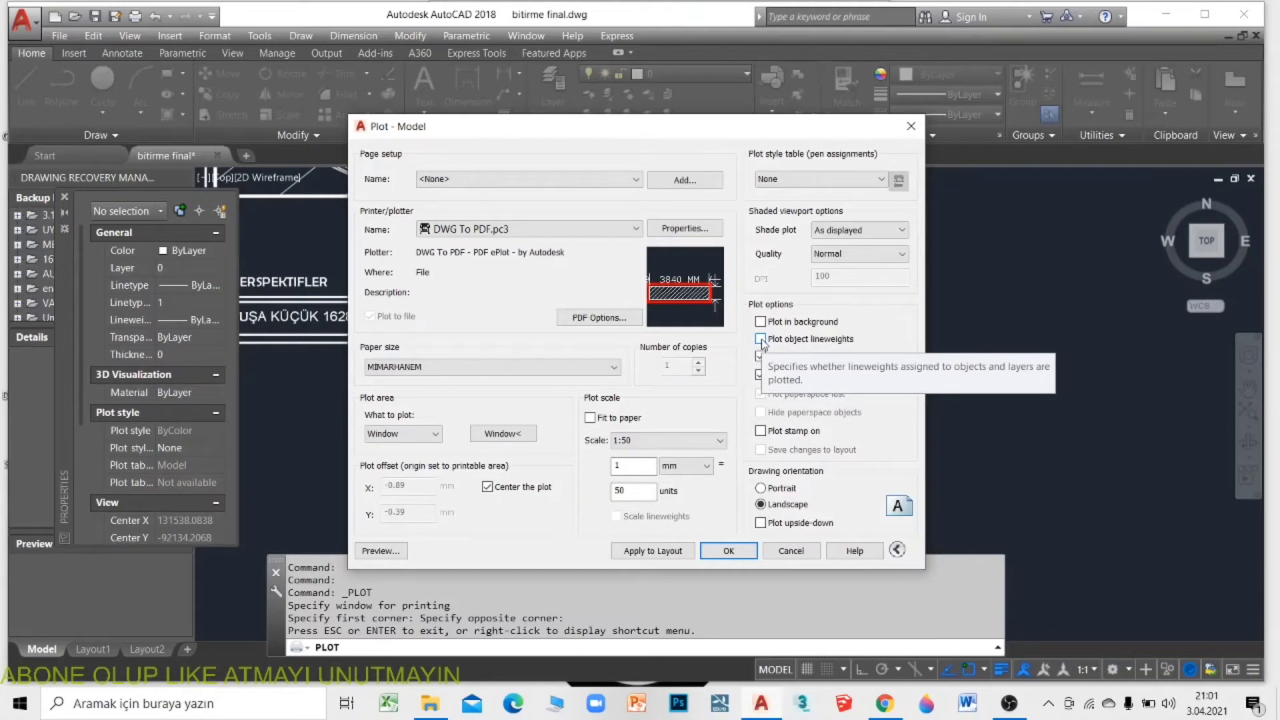
{"action": "left_click", "coordinate": [761, 339]}
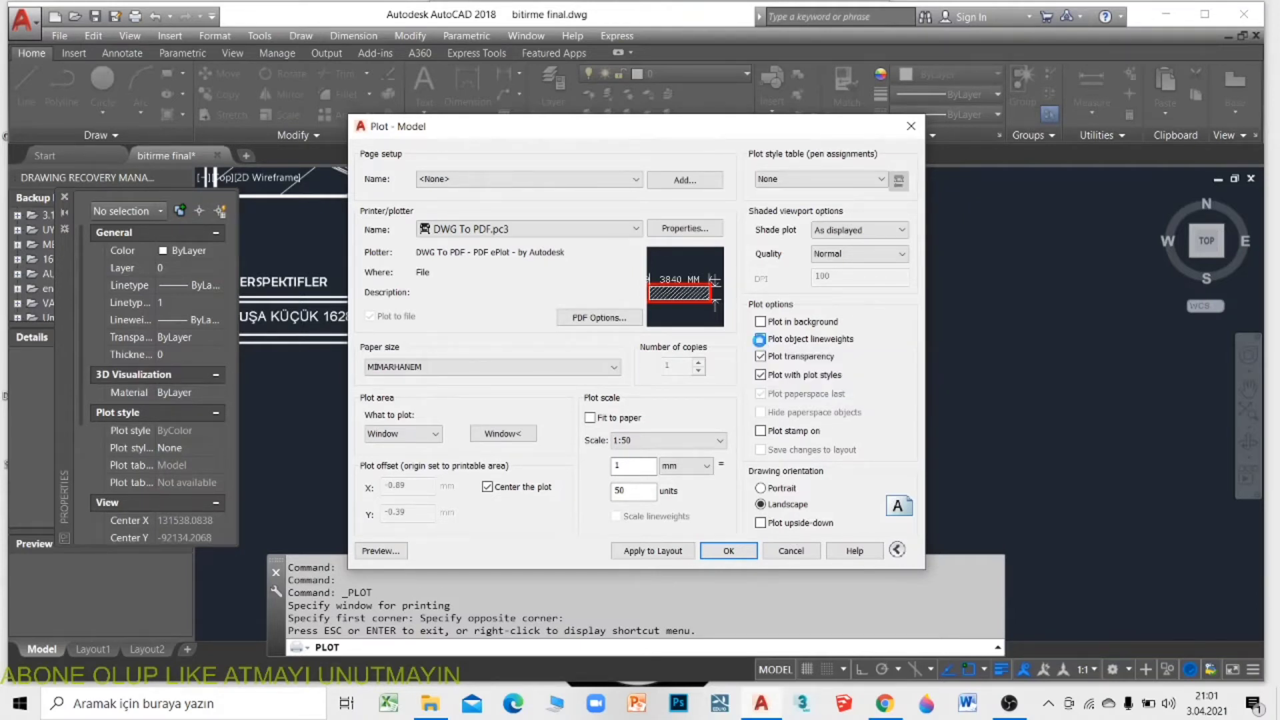
{"action": "left_click", "coordinate": [727, 549]}
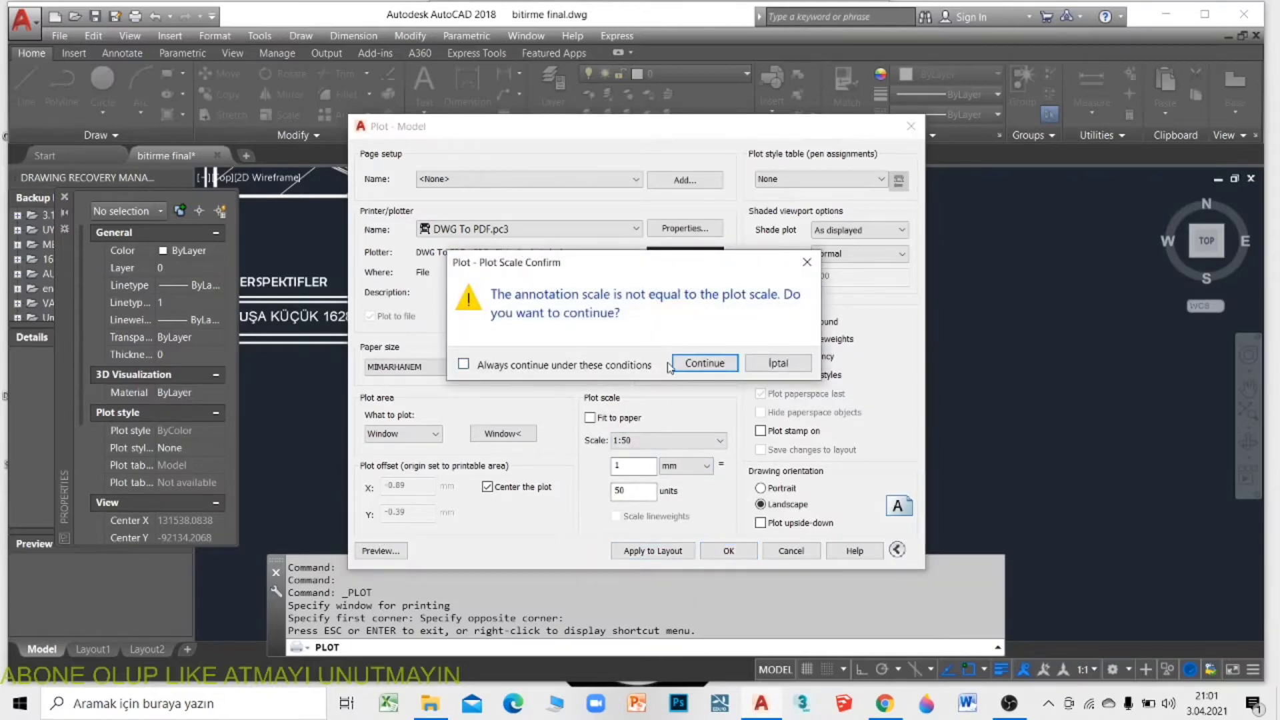
{"action": "left_click", "coordinate": [693, 364]}
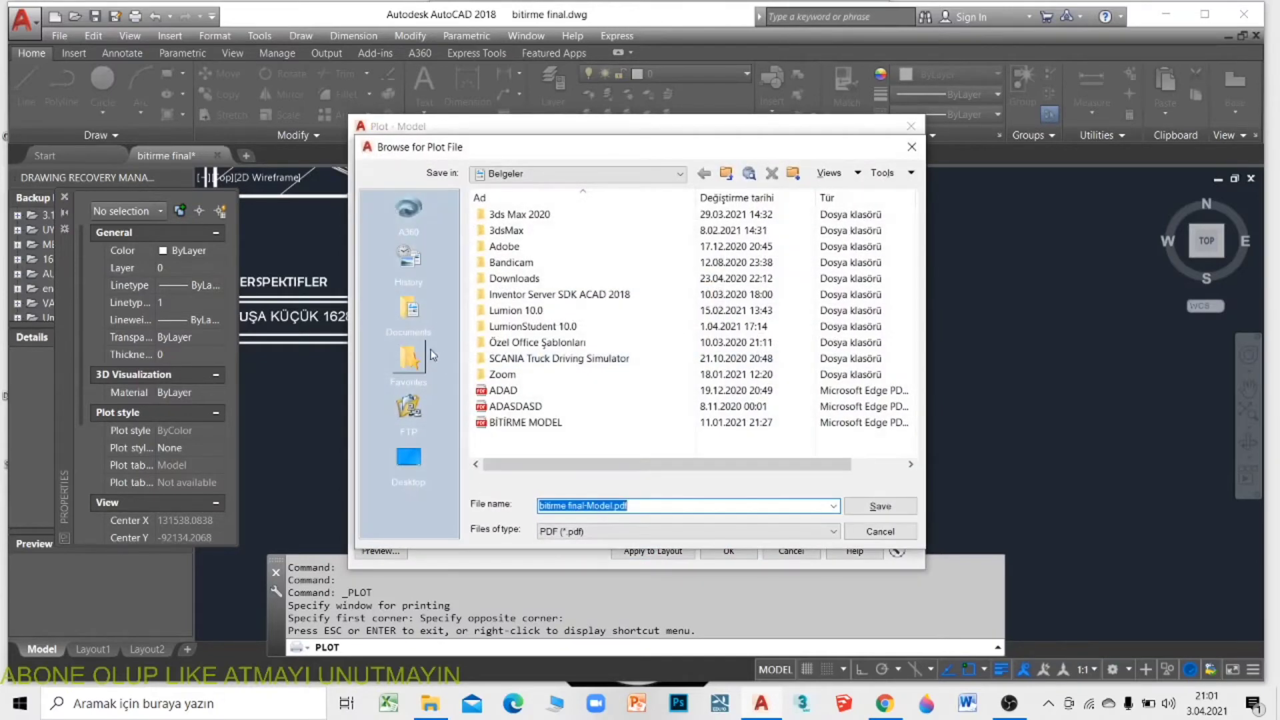
Try saving the PDF to the Desktop as '1/50 ÖLÇEK' and dismiss the invalid file error.
{"action": "left_click", "coordinate": [407, 470]}
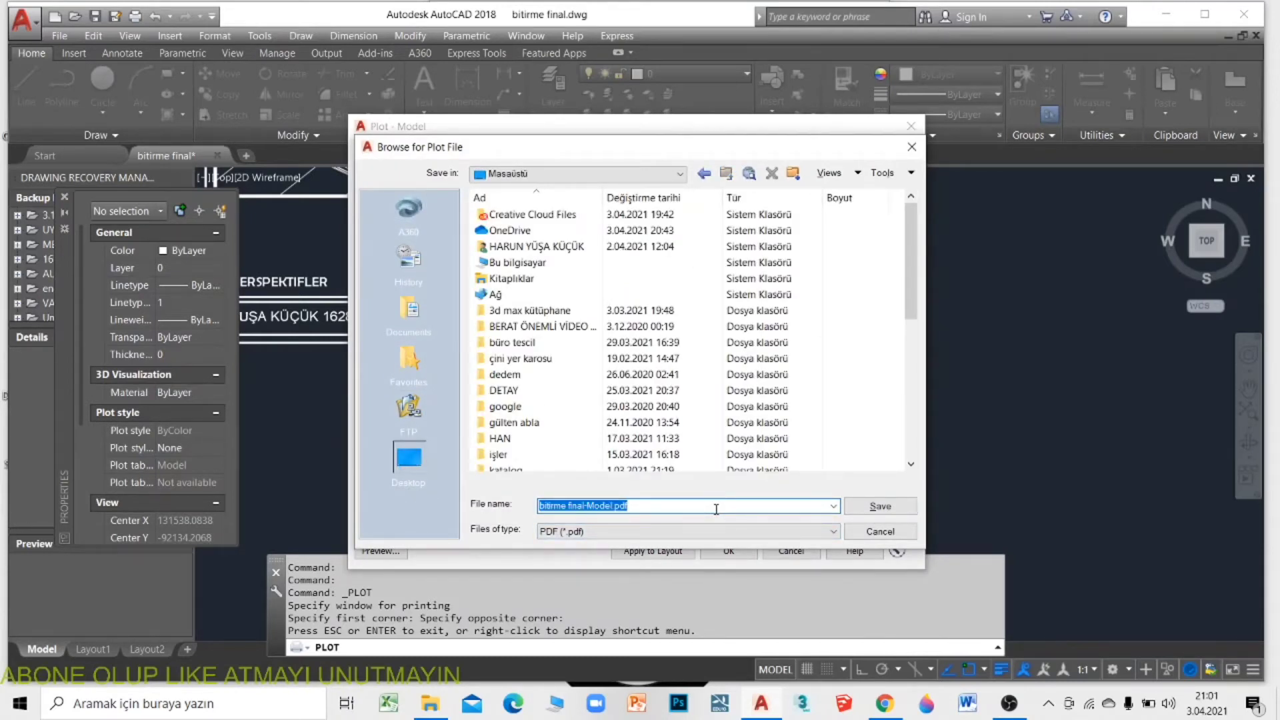
{"action": "type", "text": "1/50 OLÇEK"}
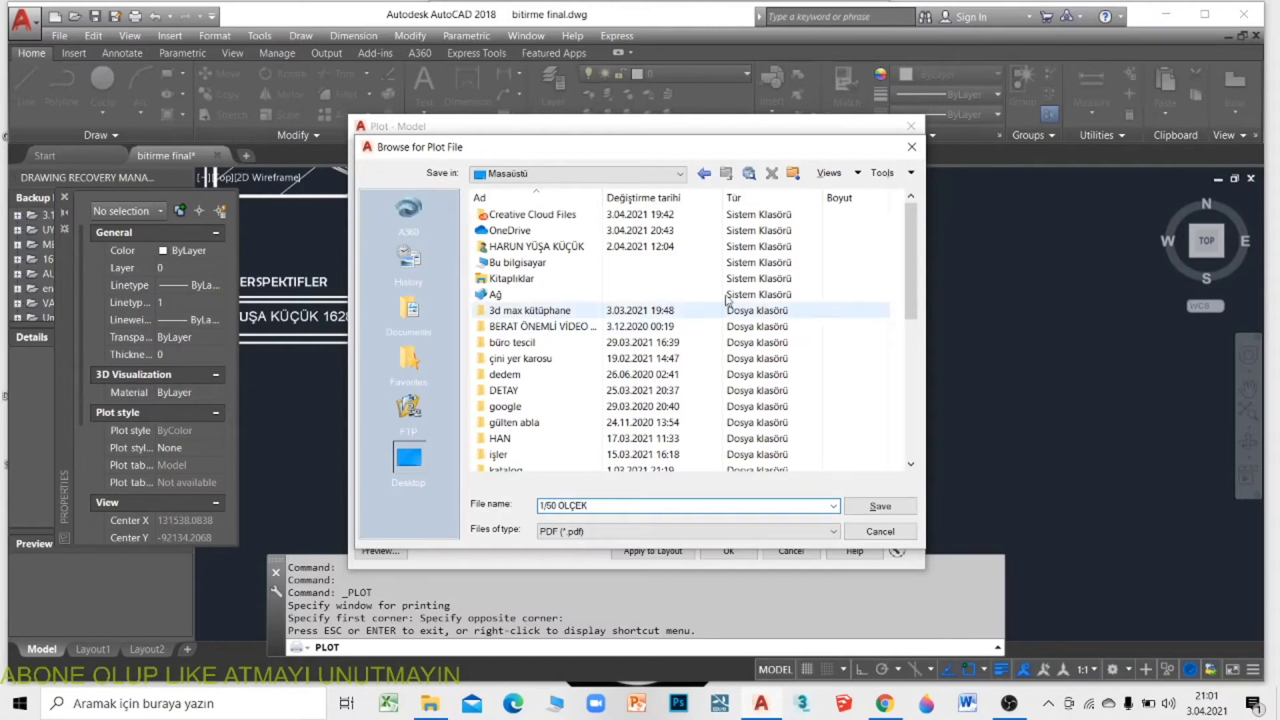
{"action": "left_click", "coordinate": [873, 506]}
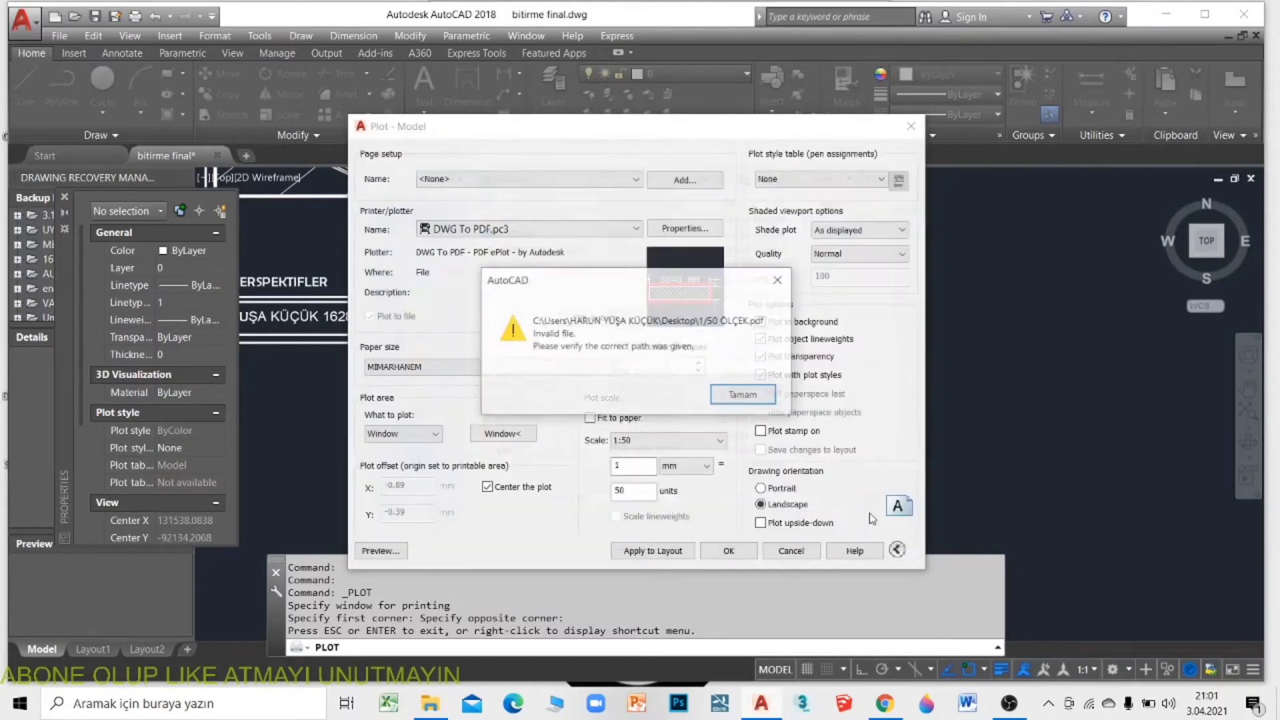
{"action": "left_click", "coordinate": [739, 396]}
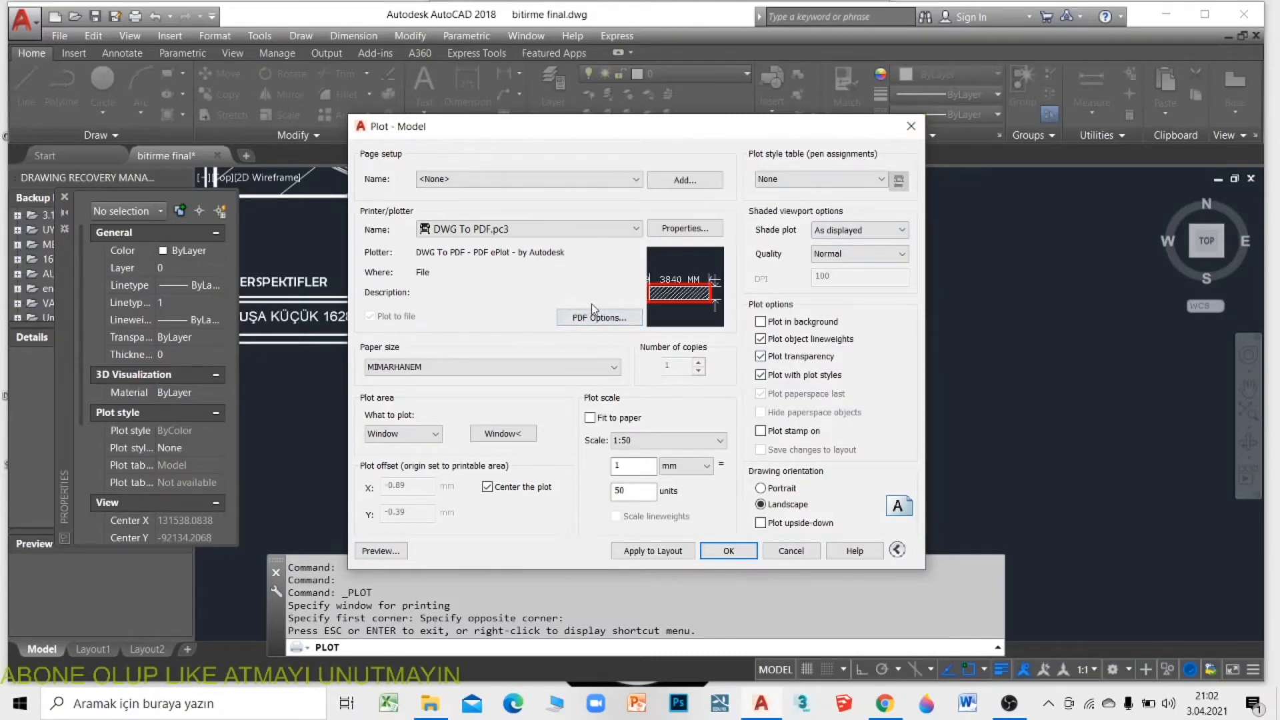
Close the plot settings, reframe the view on the site plan sheet, and restart PLOT with Ctrl+P.
{"action": "left_click", "coordinate": [911, 126]}
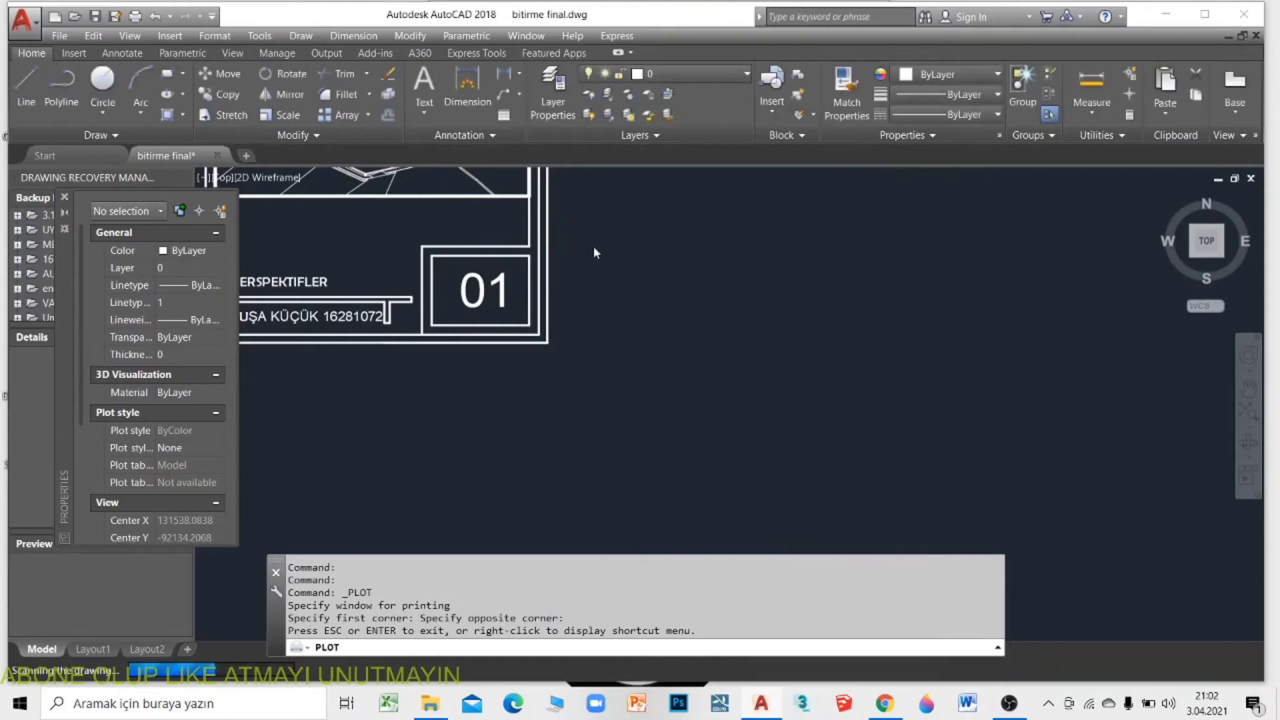
{"action": "scroll", "coordinate": [495, 253], "scroll_direction": "down", "scroll_amount": 3}
{"action": "scroll", "coordinate": [520, 277], "scroll_direction": "down", "scroll_amount": 2}
{"action": "scroll", "coordinate": [546, 300], "scroll_direction": "down", "scroll_amount": 2}
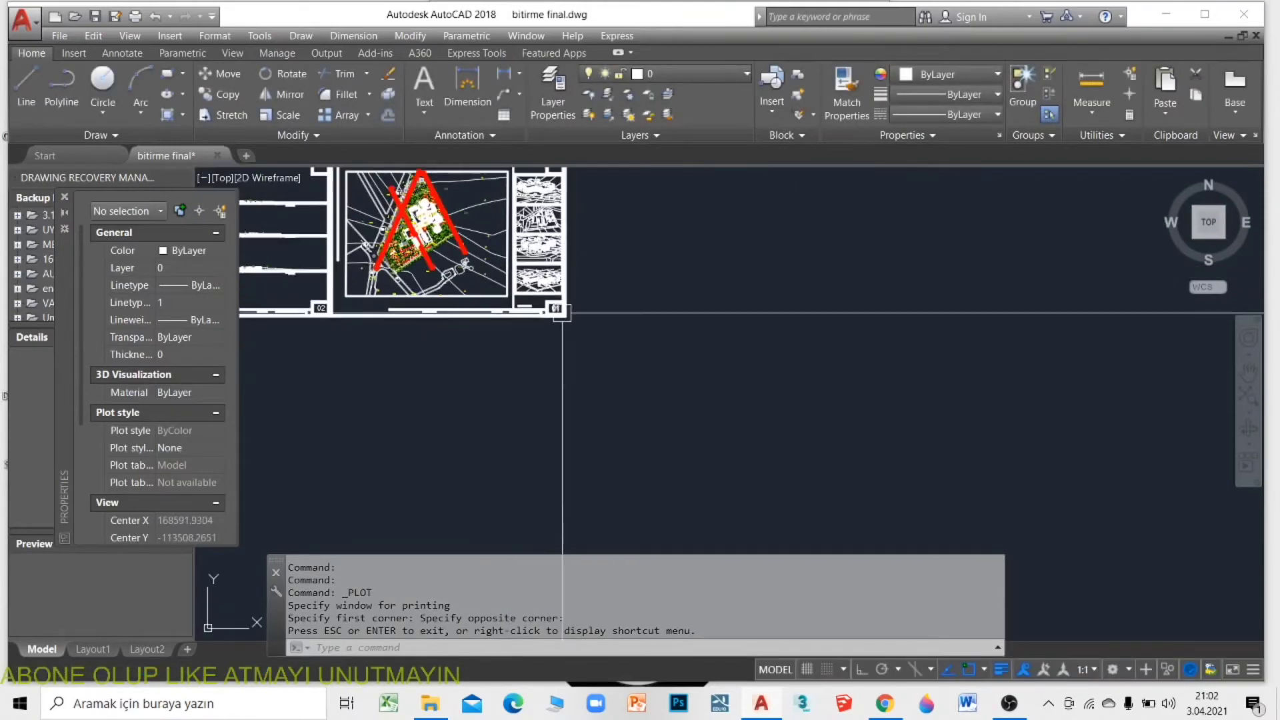
{"action": "scroll", "coordinate": [561, 338], "scroll_direction": "down", "scroll_amount": 2}
{"action": "scroll", "coordinate": [513, 280], "scroll_direction": "up", "scroll_amount": 3}
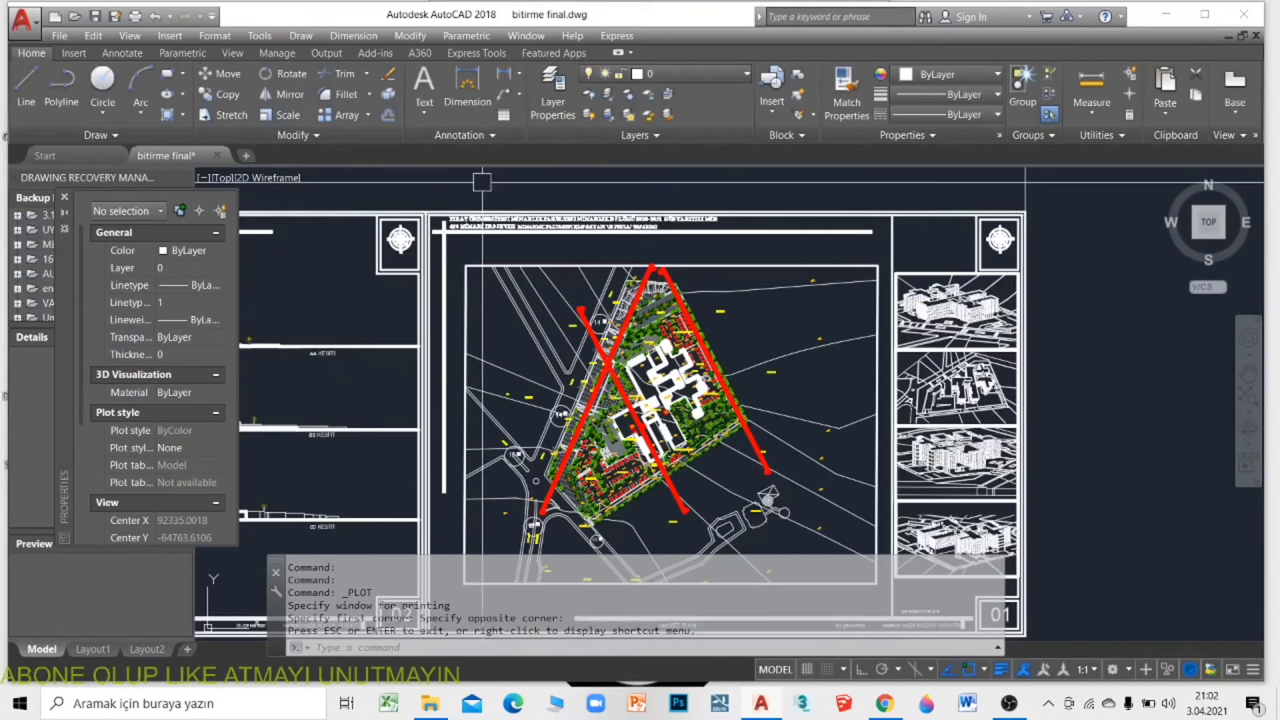
{"action": "middle_click_drag", "start_coordinate": [513, 280], "coordinate": [459, 193]}
{"action": "middle_click_drag", "start_coordinate": [857, 243], "coordinate": [792, 251]}
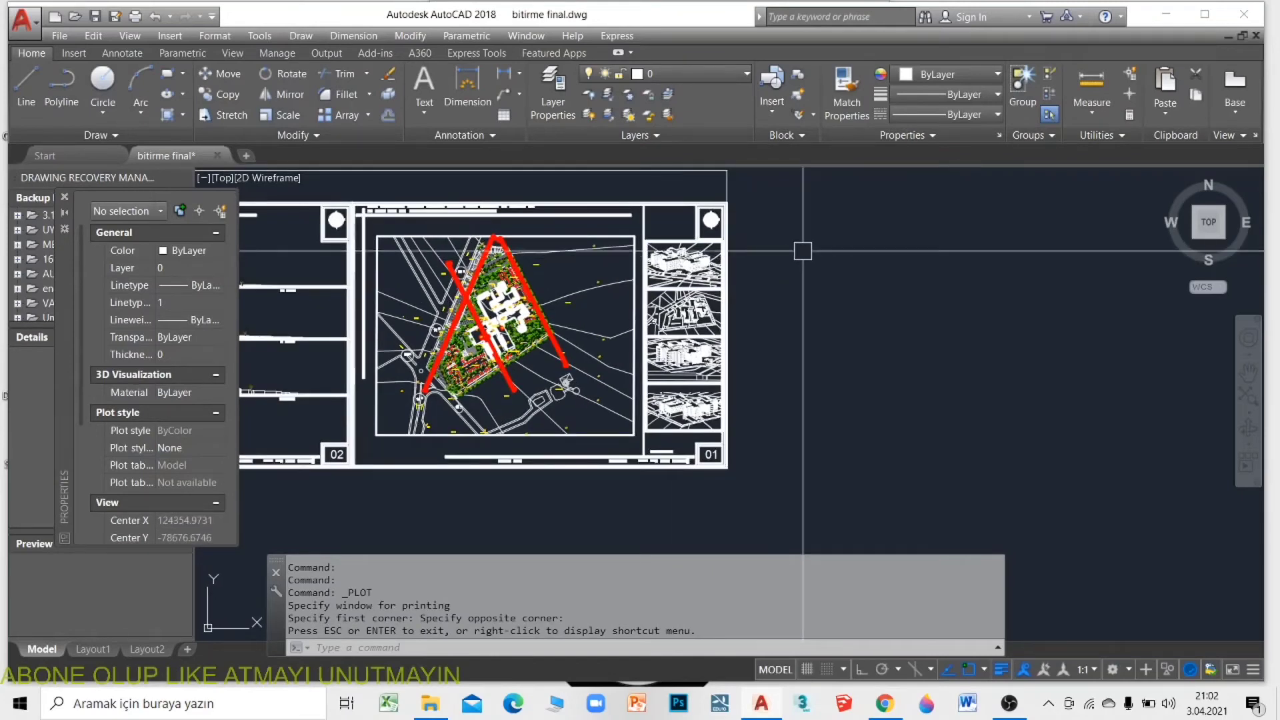
{"action": "key", "text": "ctrl+p"}
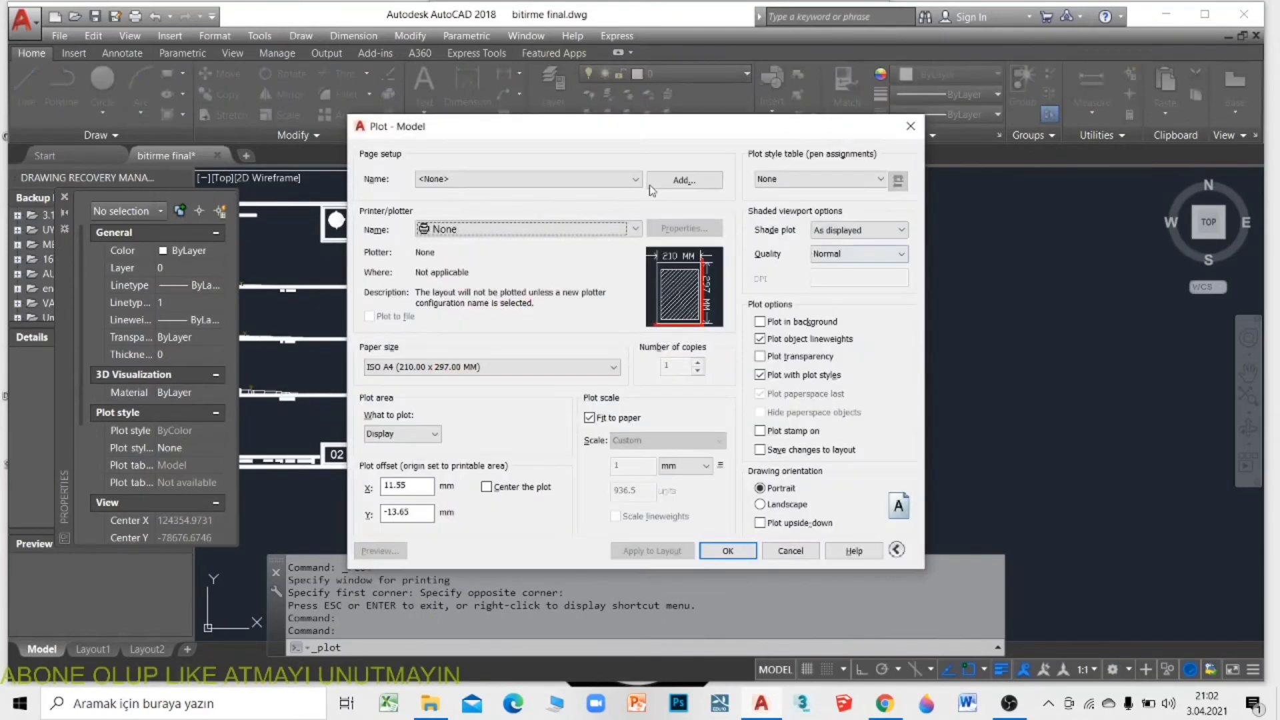
Load the <Previous plot> page setup after backing out of Import, with paper falling back to ANSI A.
{"action": "left_click", "coordinate": [492, 180]}
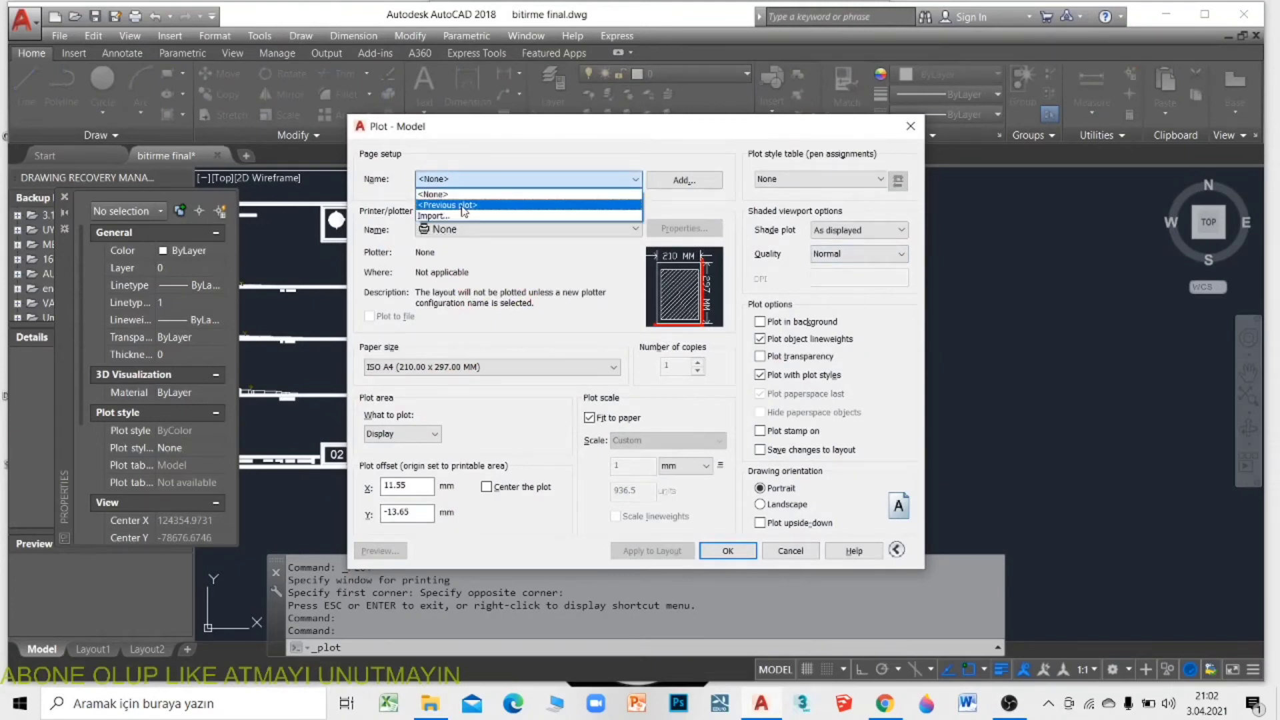
{"action": "left_click", "coordinate": [467, 204]}
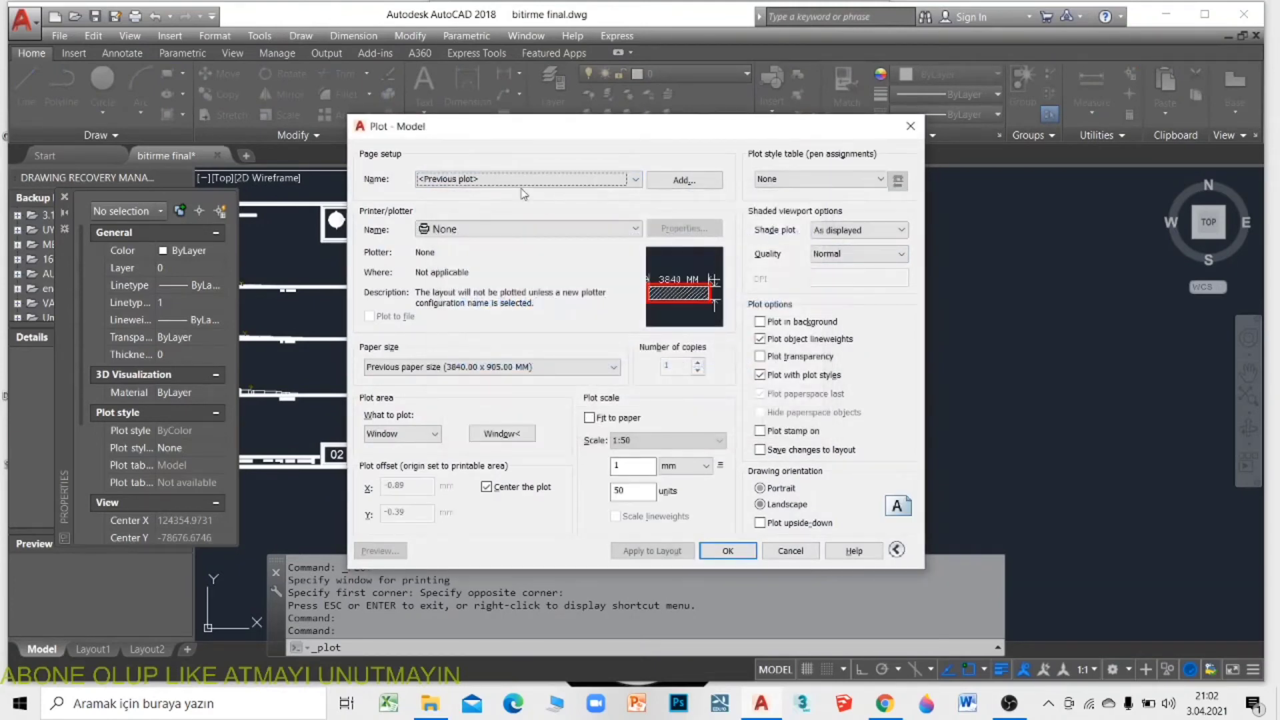
{"action": "left_click", "coordinate": [817, 201]}
{"action": "left_click", "coordinate": [447, 184]}
{"action": "left_click", "coordinate": [448, 219]}
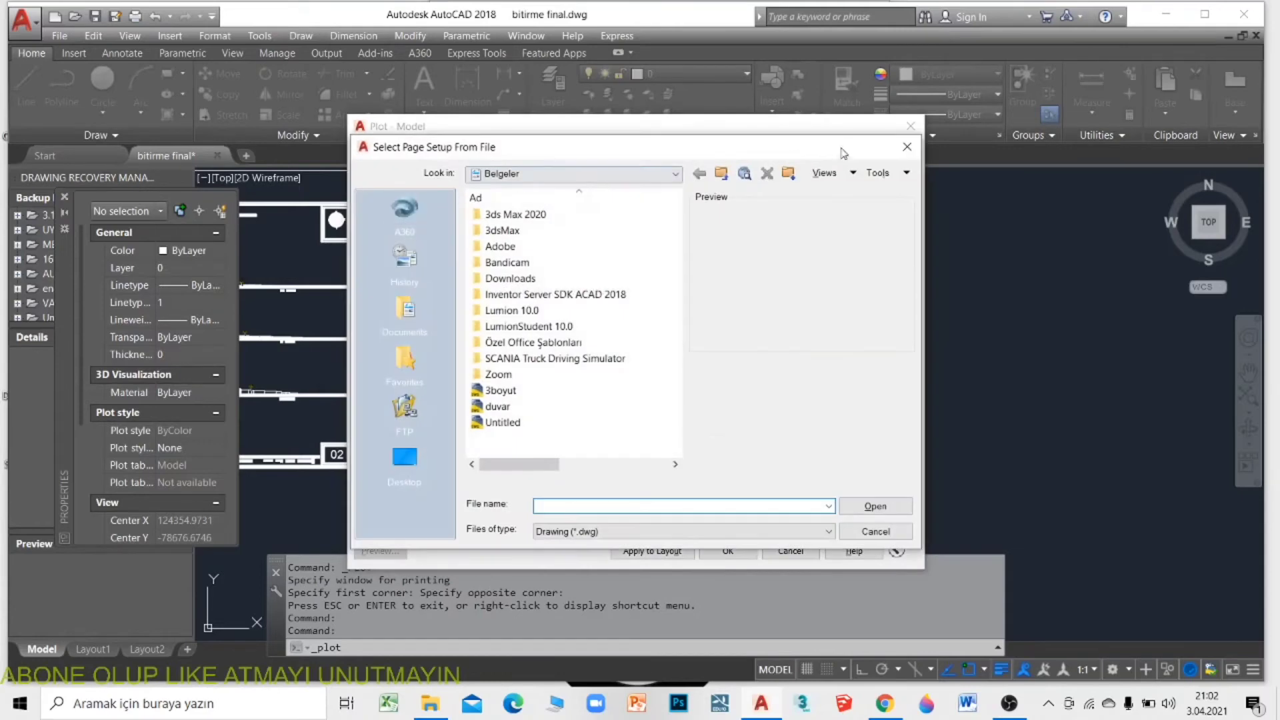
{"action": "left_click", "coordinate": [491, 179]}
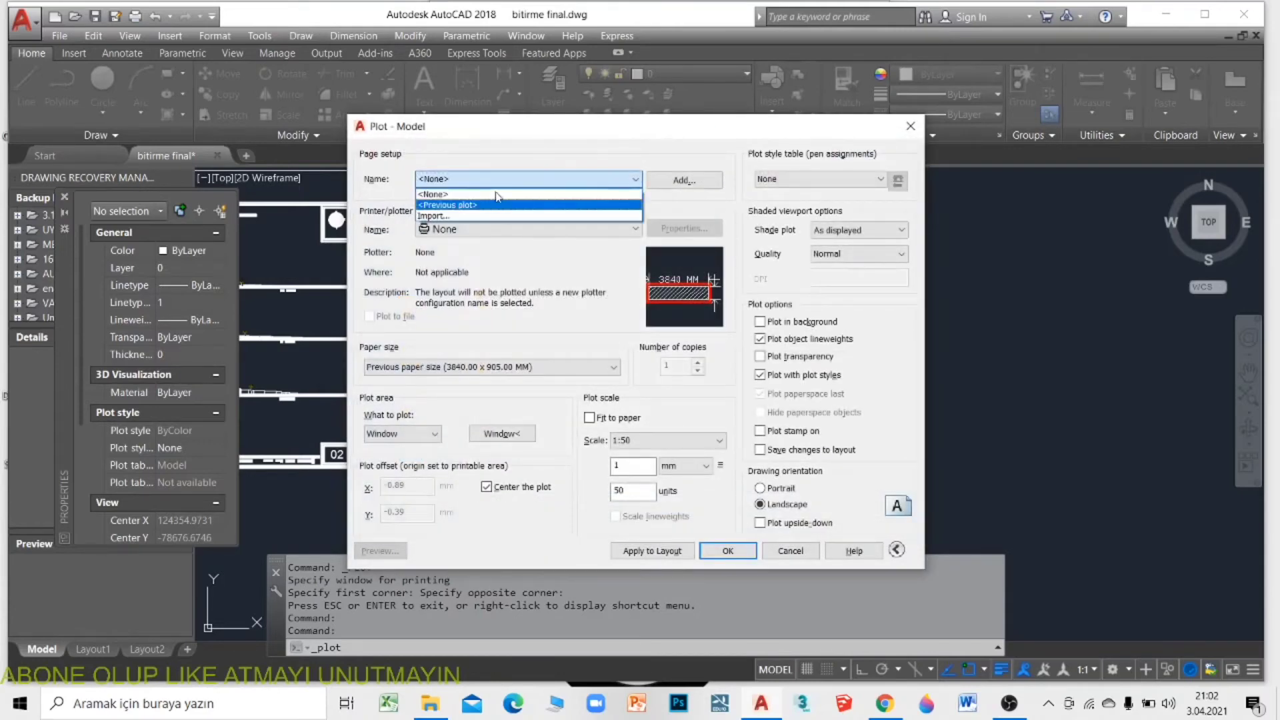
{"action": "left_click", "coordinate": [460, 205]}
{"action": "left_click", "coordinate": [745, 314]}
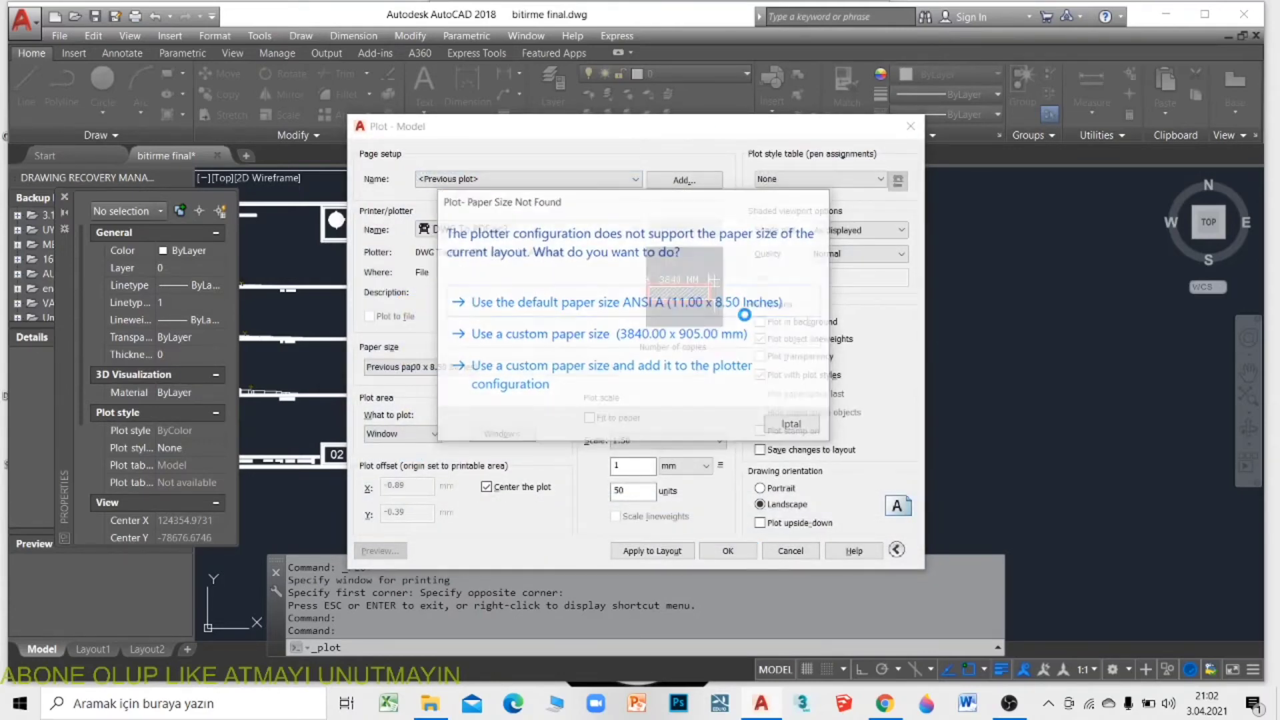
{"action": "left_click", "coordinate": [562, 228]}
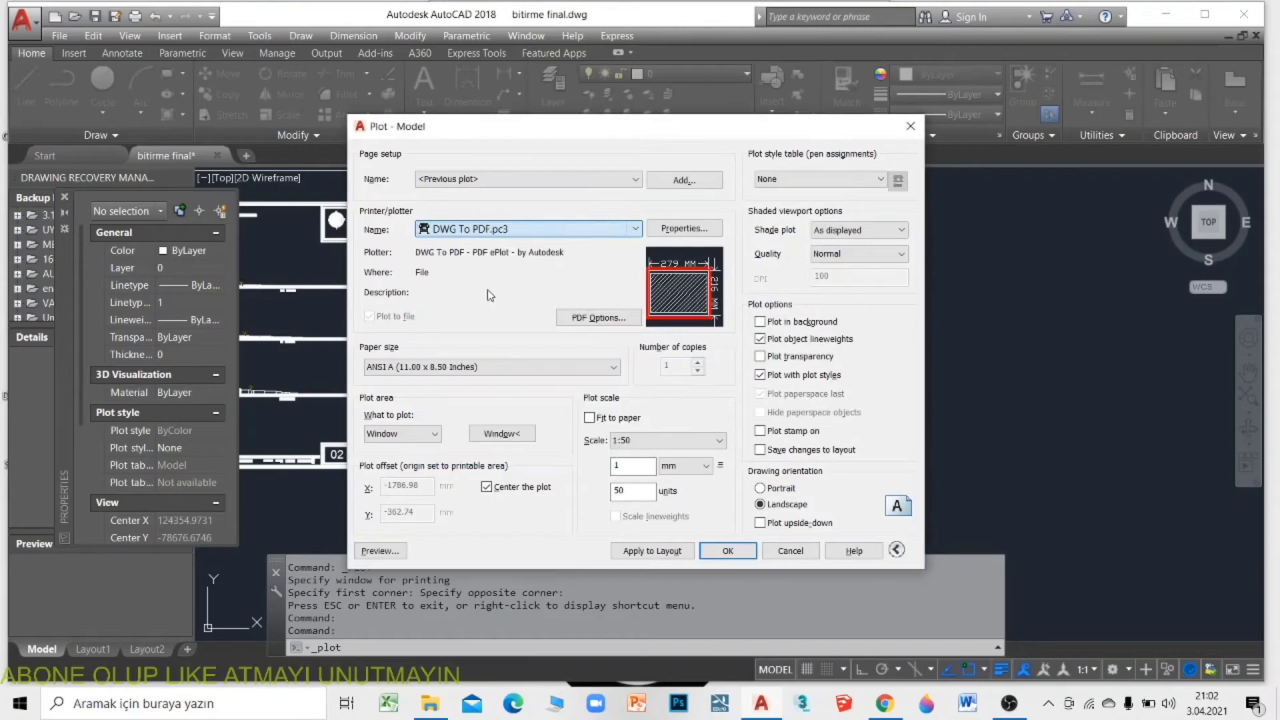
Choose ISO full bleed B1 (707.00 x 1000.00 MM) as the DWG To PDF paper size.
{"action": "left_click", "coordinate": [487, 367]}
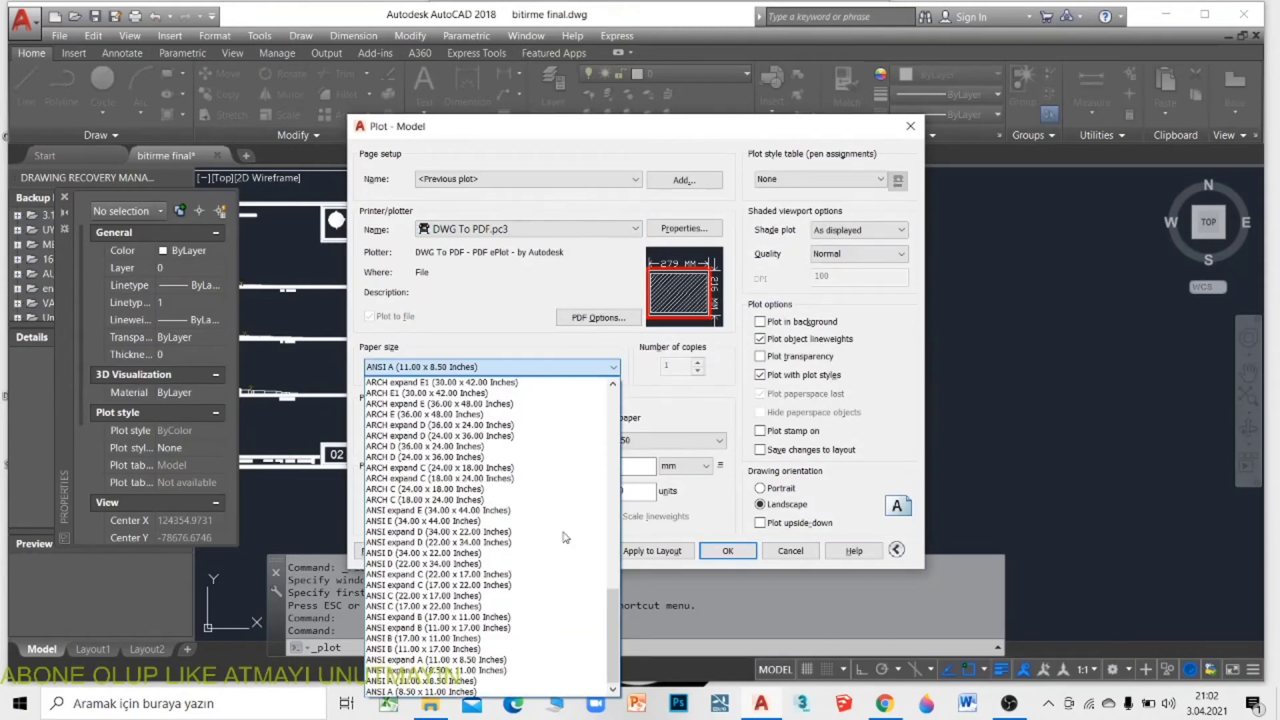
{"action": "mouse_move", "coordinate": [613, 593]}
{"action": "left_mouse_down"}
{"action": "mouse_move", "coordinate": [614, 500]}
{"action": "mouse_move", "coordinate": [584, 454]}
{"action": "left_mouse_up"}
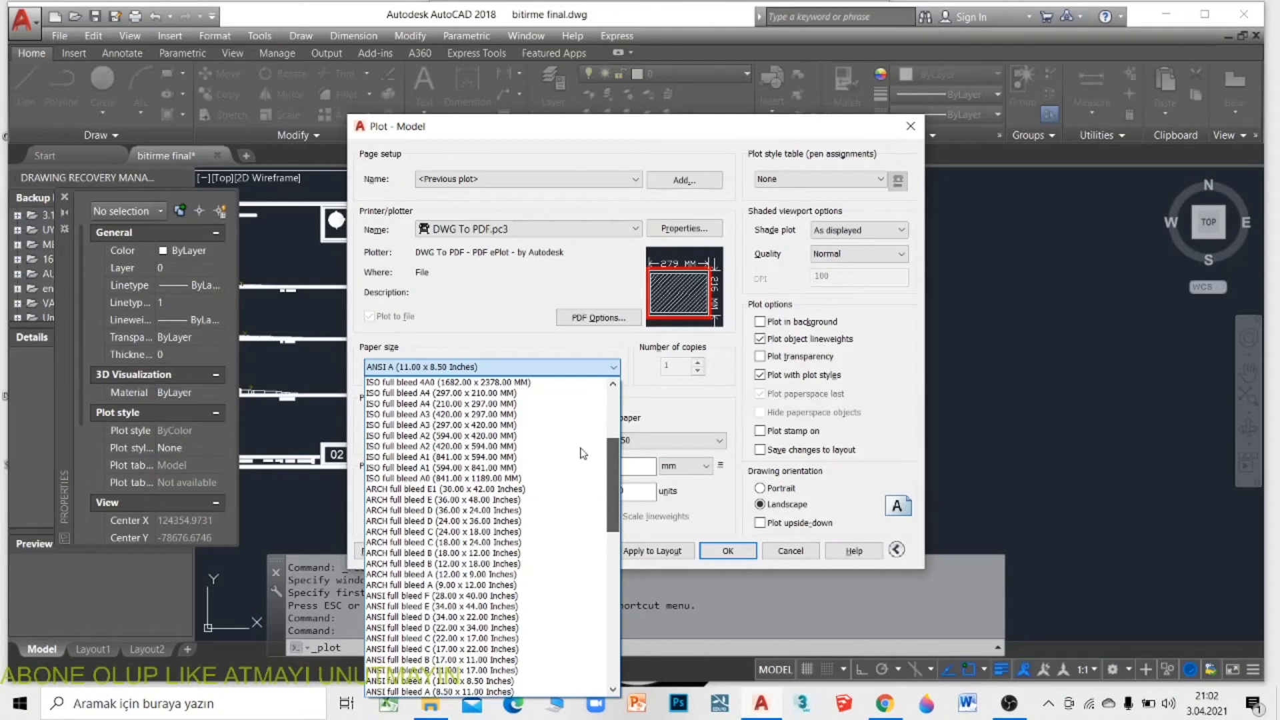
{"action": "scroll", "coordinate": [584, 453], "scroll_direction": "up", "scroll_amount": 3}
{"action": "scroll", "coordinate": [574, 434], "scroll_direction": "up", "scroll_amount": 2}
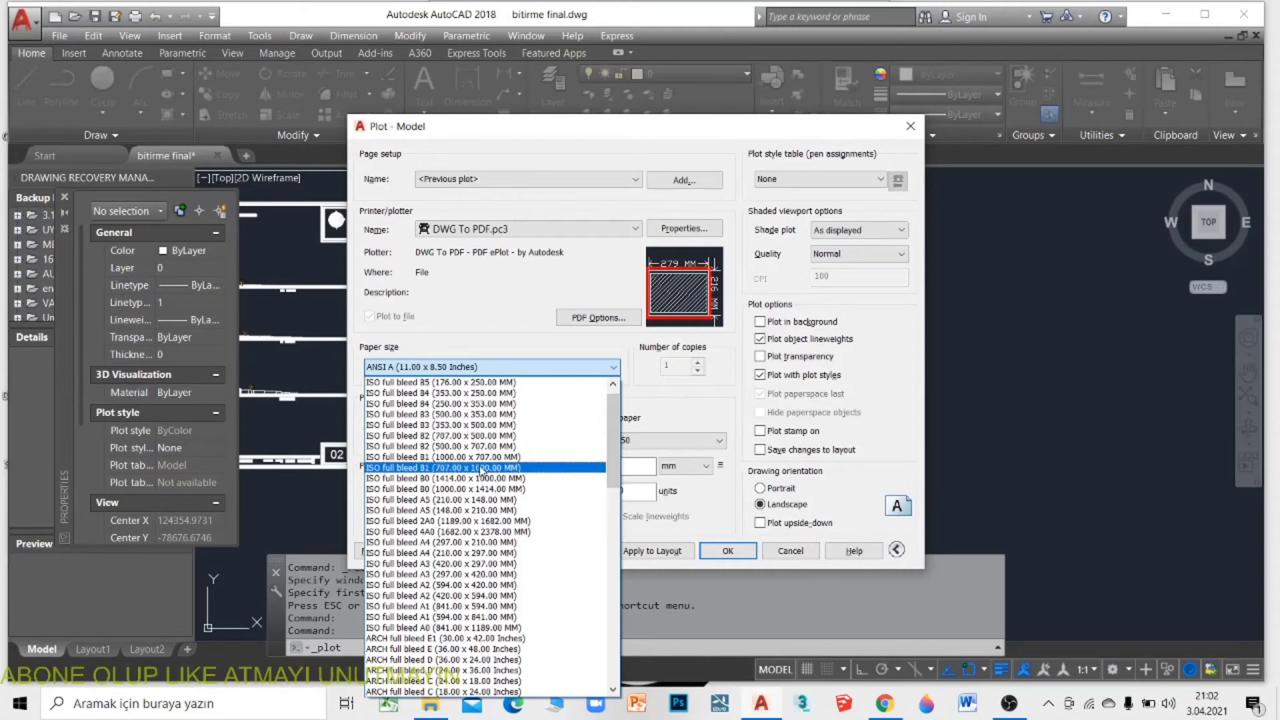
{"action": "left_click", "coordinate": [482, 469]}
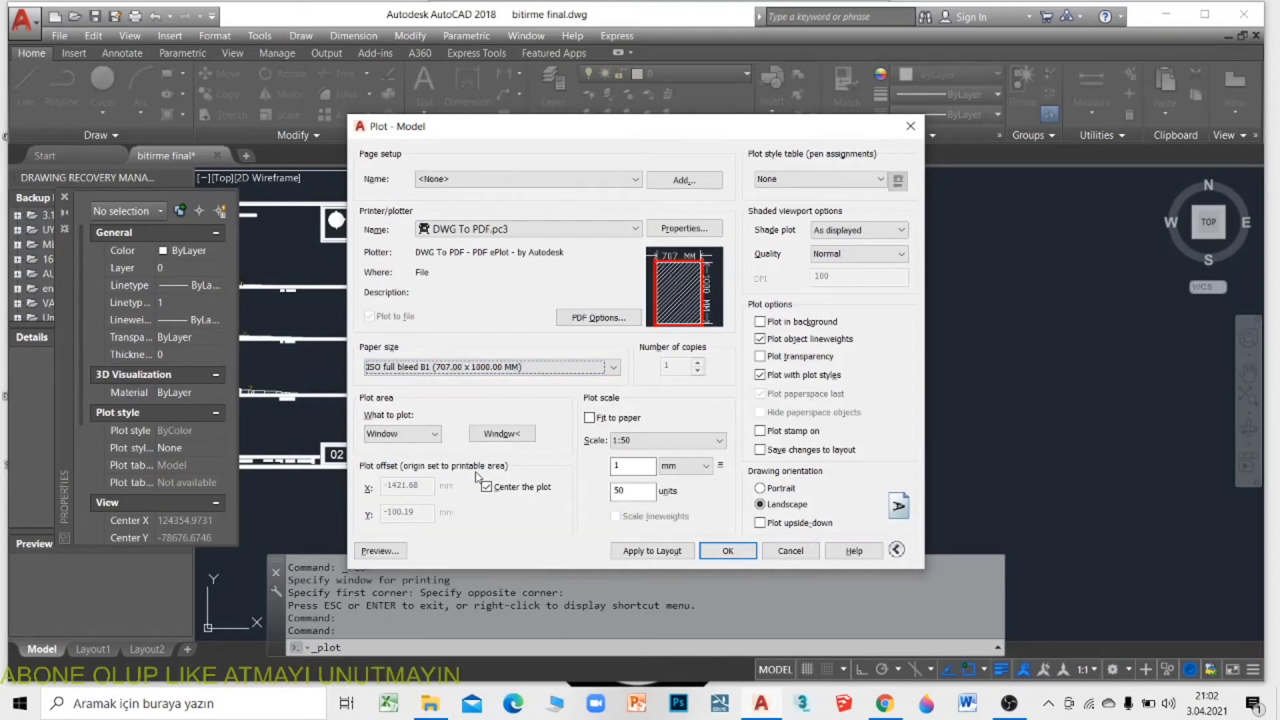
Plot a window from the sheet's top-left to bottom-right corner, fitted to the B1 paper.
{"action": "left_click", "coordinate": [419, 440]}
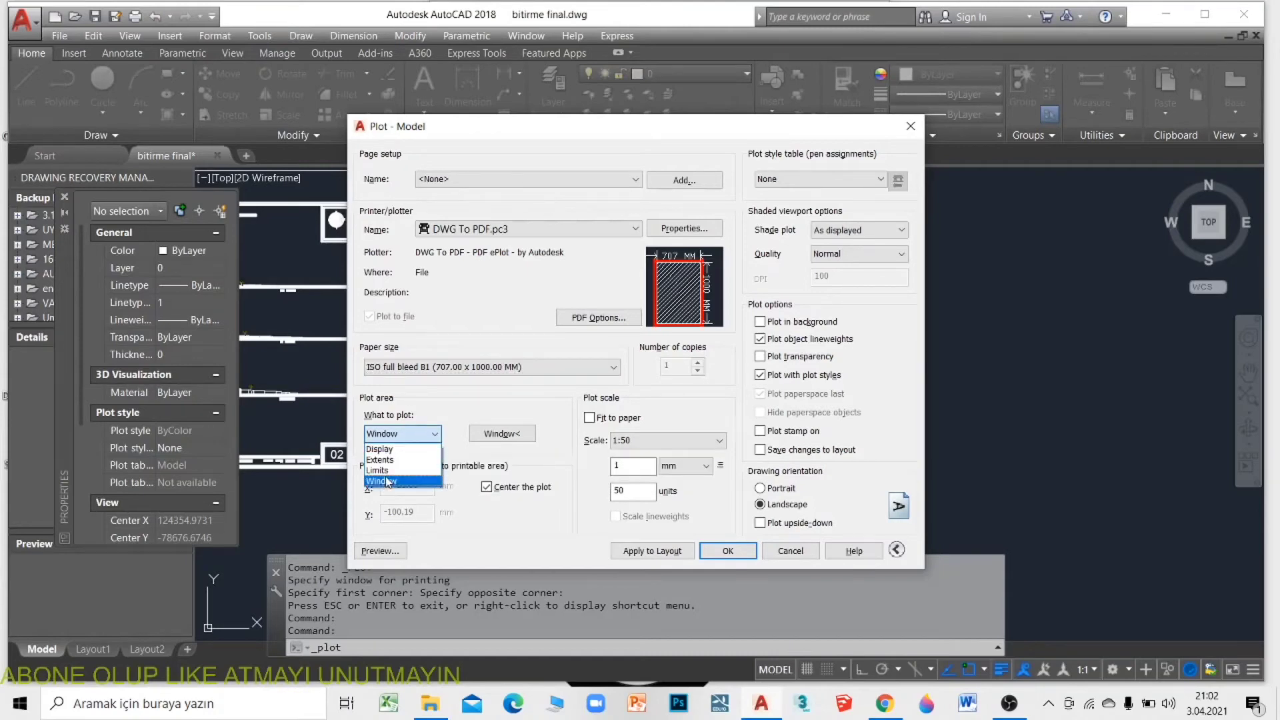
{"action": "left_click", "coordinate": [387, 482]}
{"action": "left_click", "coordinate": [501, 433]}
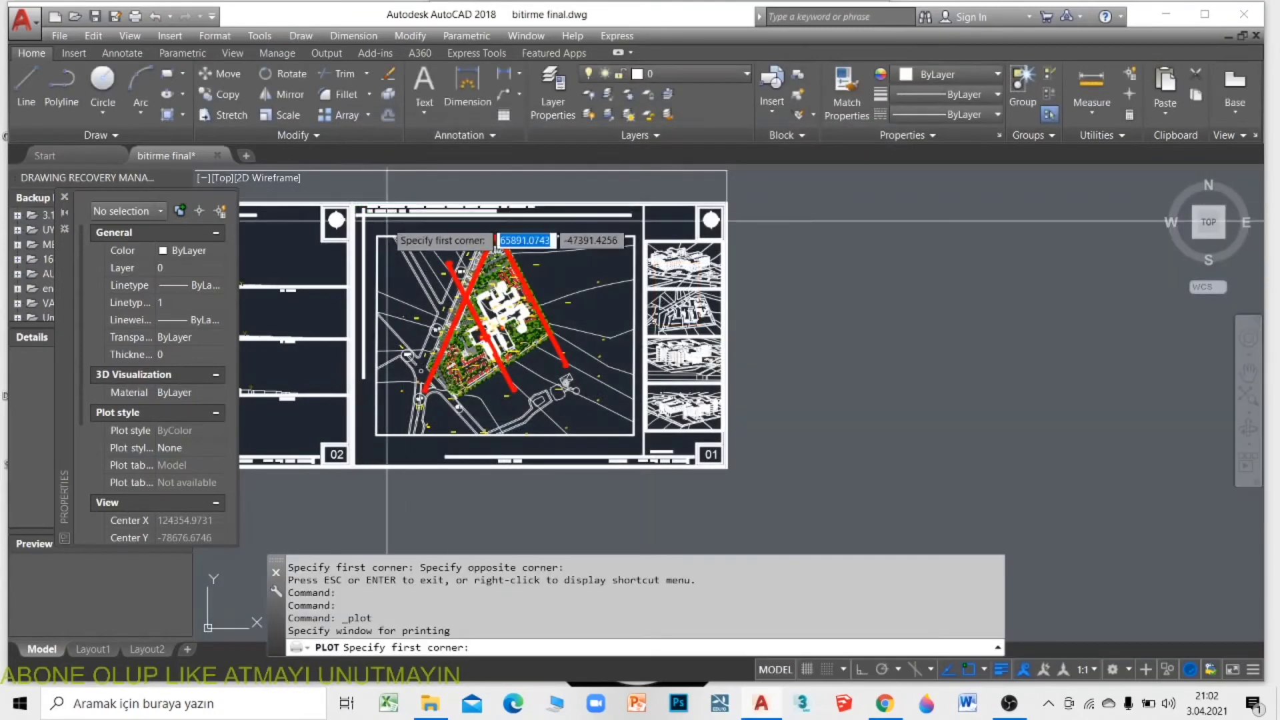
{"action": "left_click", "coordinate": [356, 204]}
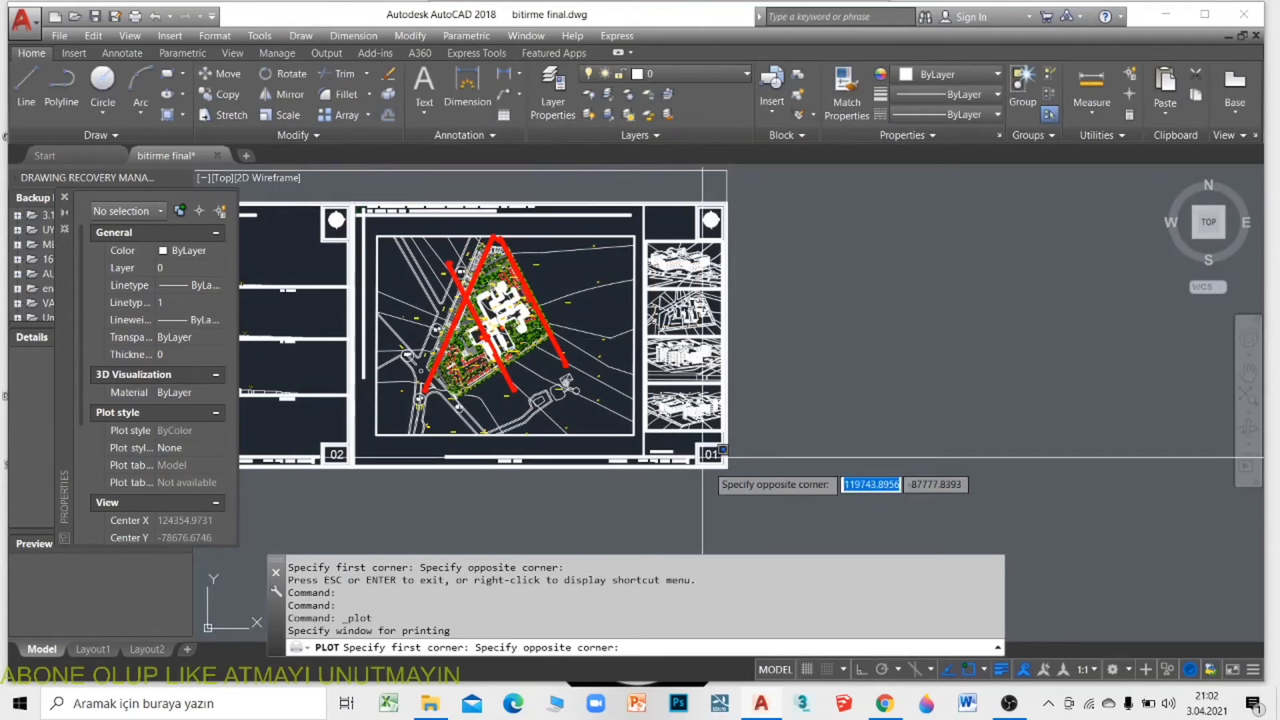
{"action": "left_click", "coordinate": [730, 465]}
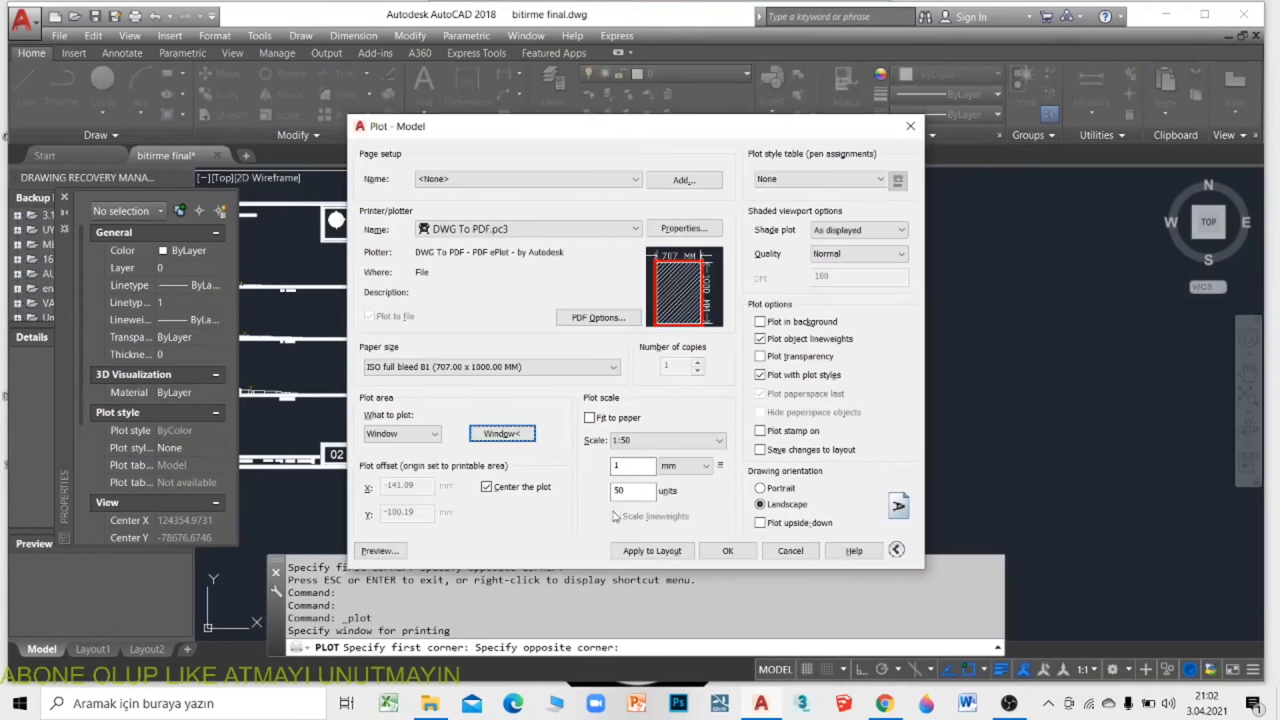
{"action": "left_click", "coordinate": [589, 419]}
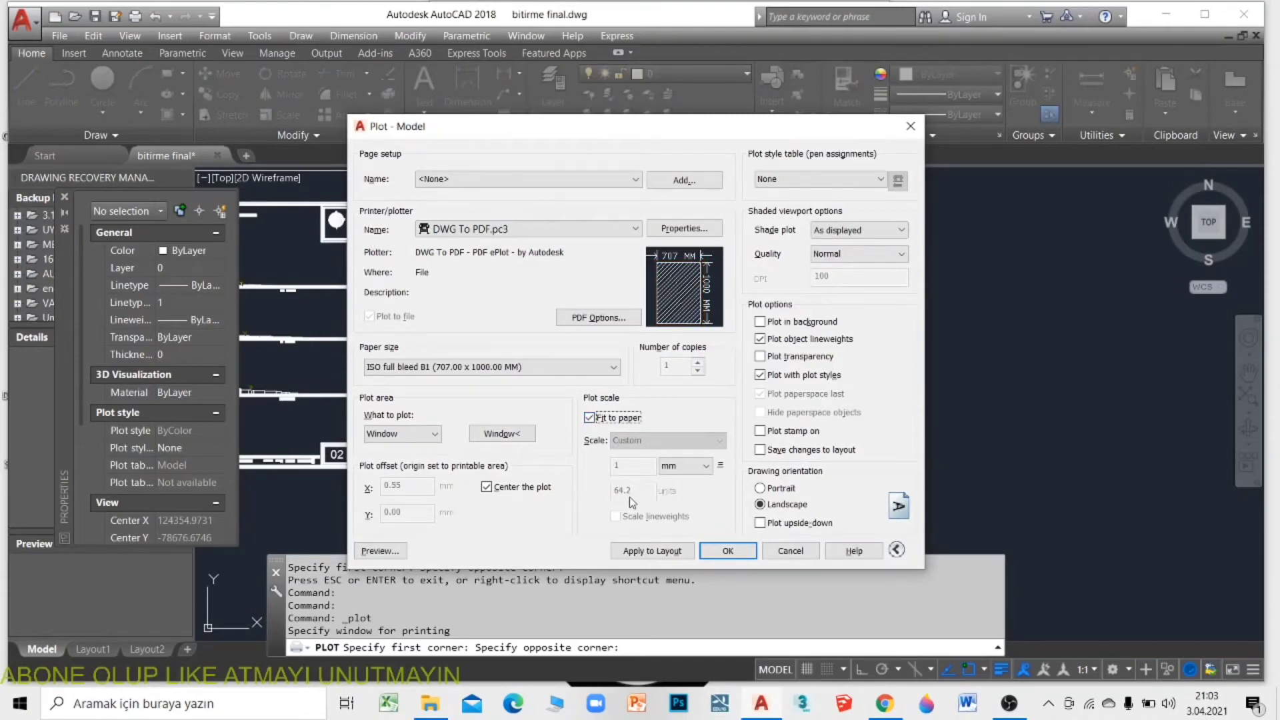
Set landscape orientation on ISO full bleed B1 (1000.00 x 707.00 MM) paper.
{"action": "left_click", "coordinate": [760, 488]}
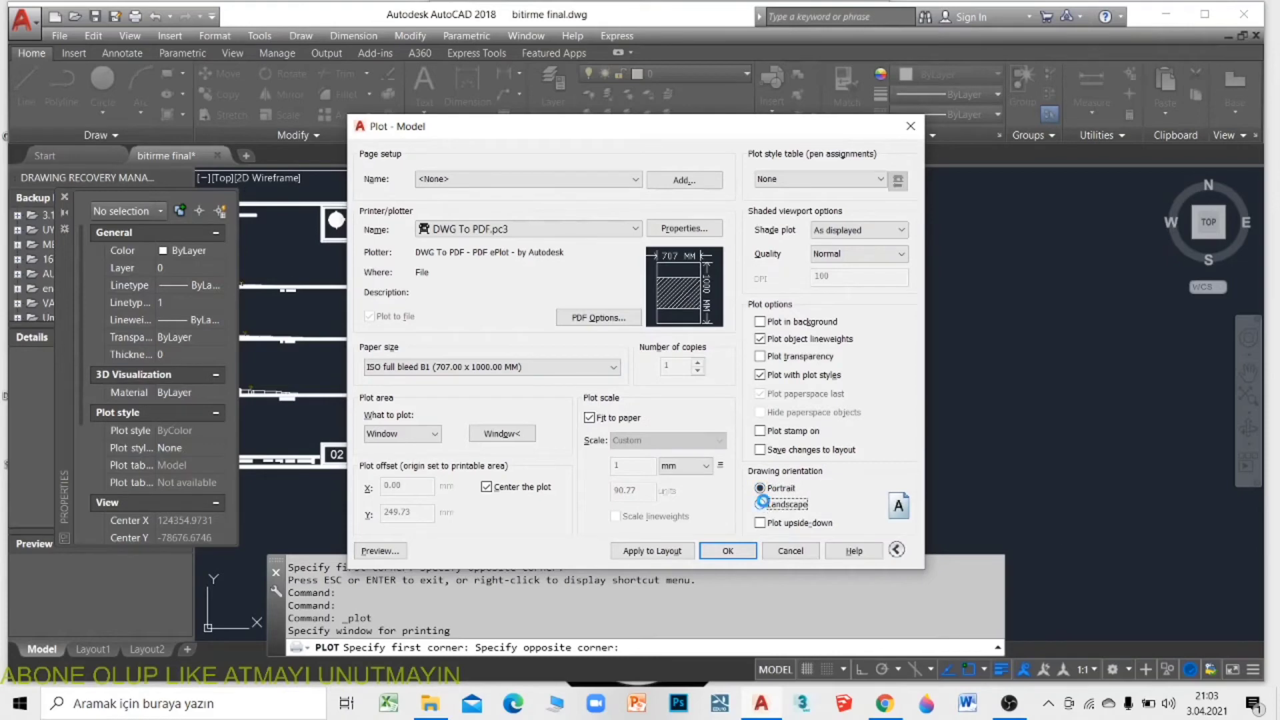
{"action": "left_click", "coordinate": [761, 503]}
{"action": "left_click", "coordinate": [466, 371]}
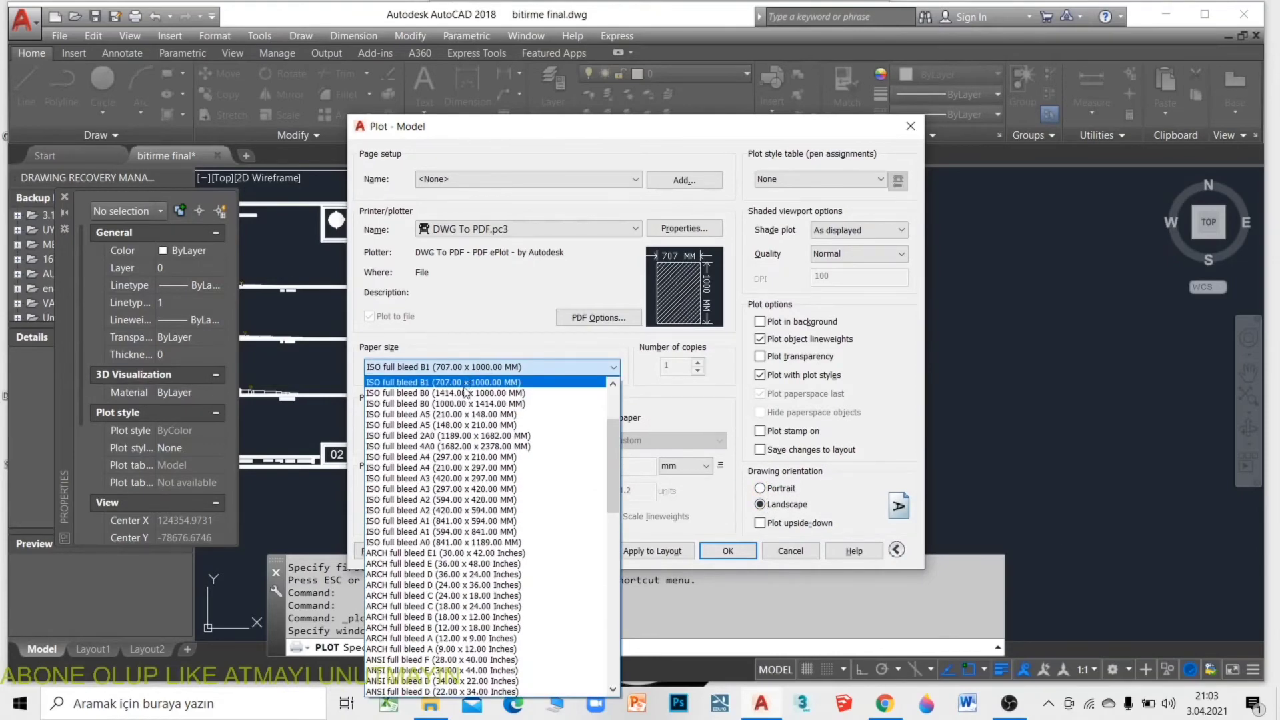
{"action": "scroll", "coordinate": [466, 394], "scroll_direction": "up", "scroll_amount": 1}
{"action": "left_click", "coordinate": [464, 404]}
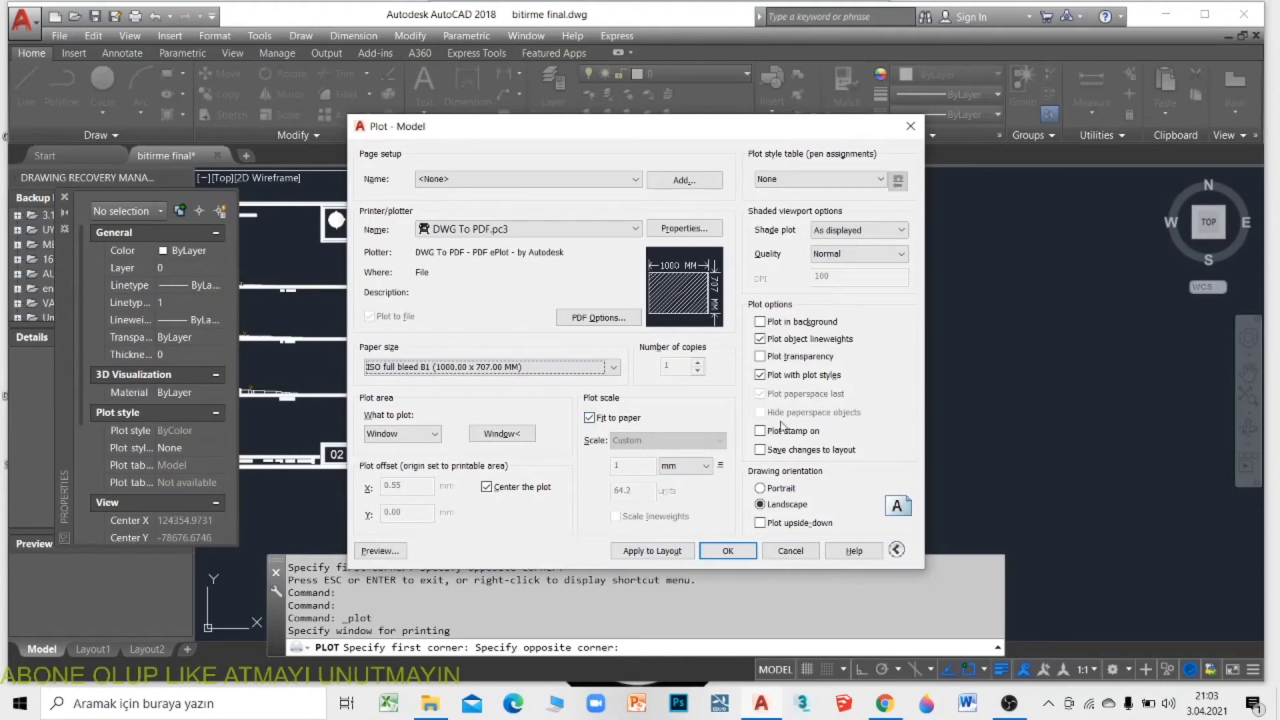
Enable plot transparency and preview the fitted site plan sheet.
{"action": "left_click", "coordinate": [764, 359]}
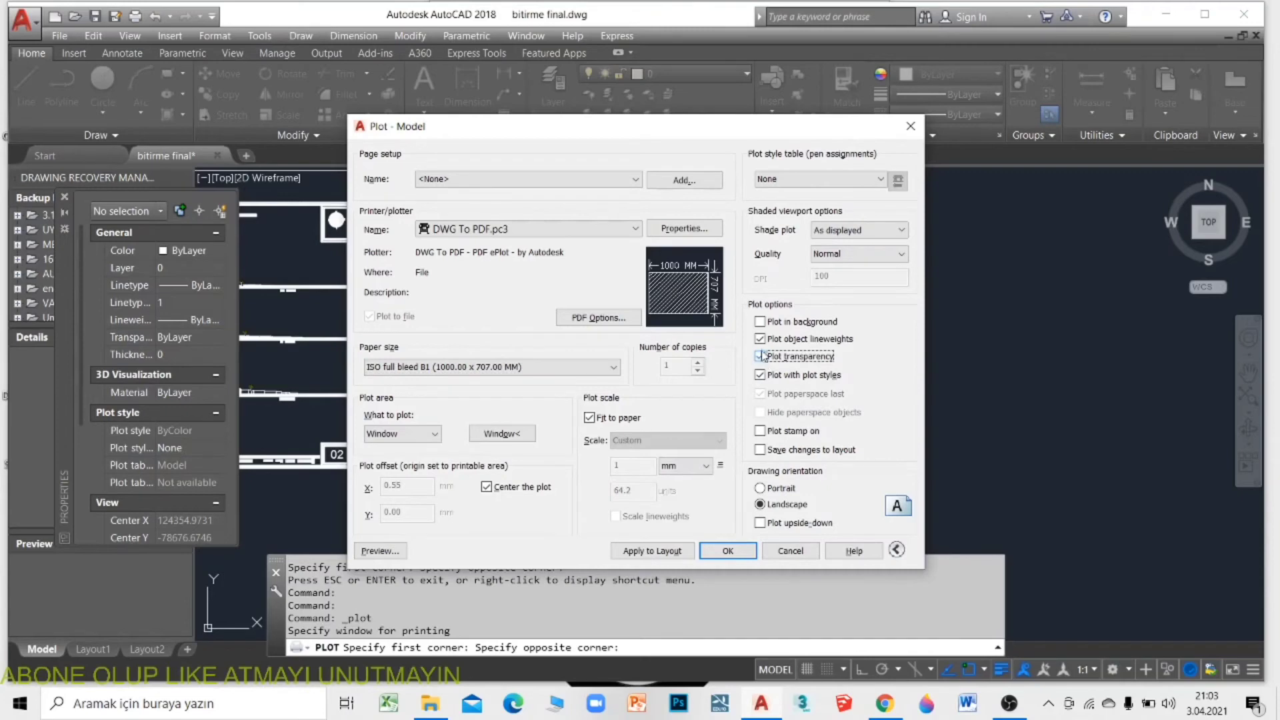
{"action": "left_click", "coordinate": [763, 357]}
{"action": "left_click", "coordinate": [377, 551]}
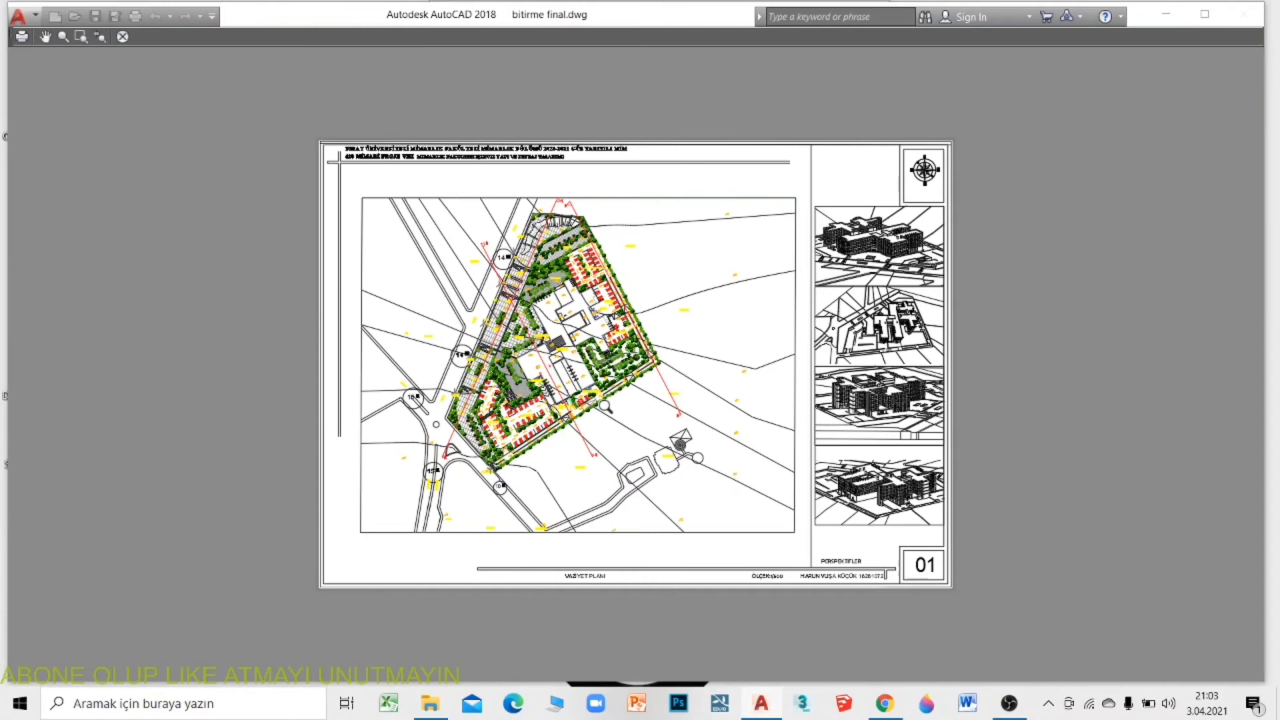
{"action": "key", "text": "Escape"}
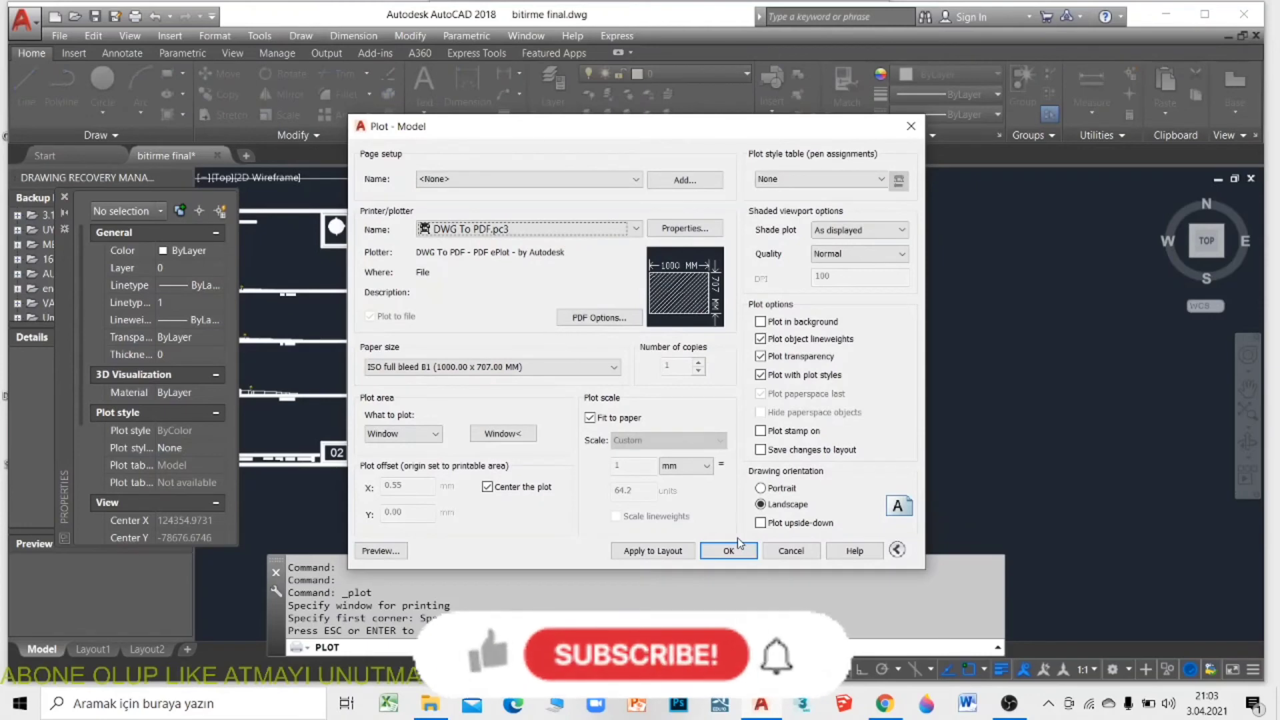
{"action": "left_click", "coordinate": [734, 550]}
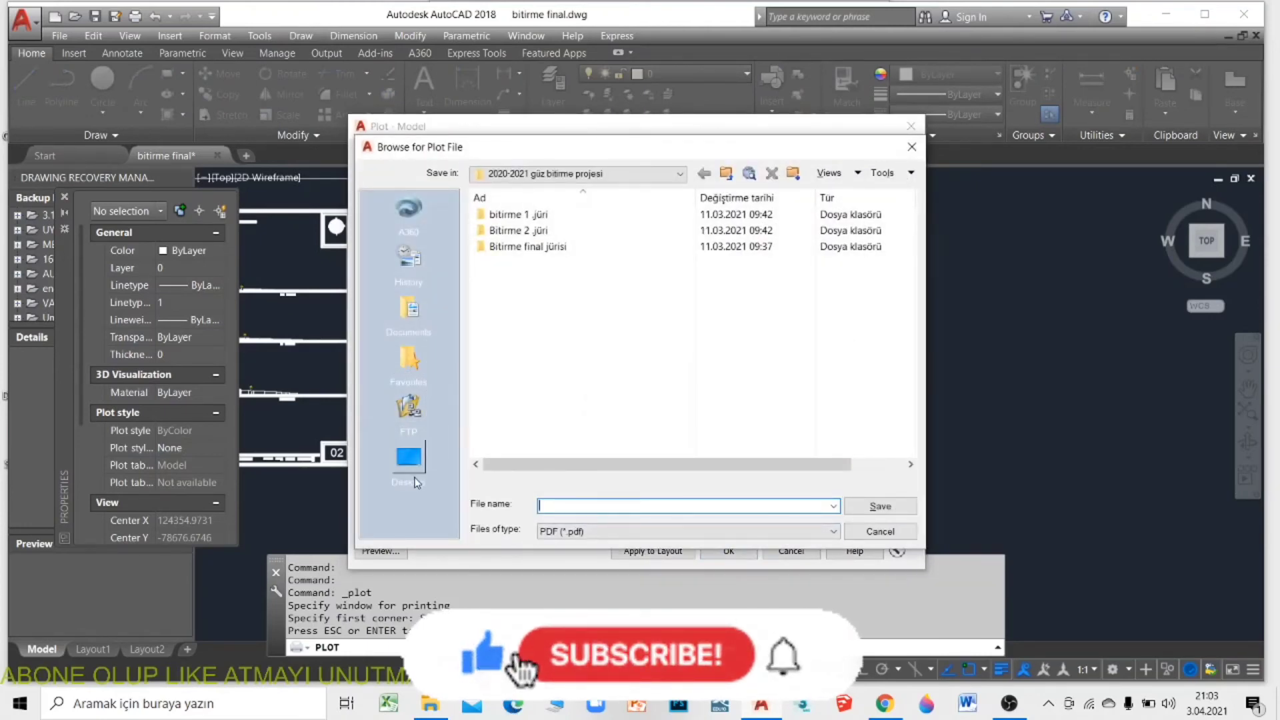
{"action": "left_click", "coordinate": [409, 458]}
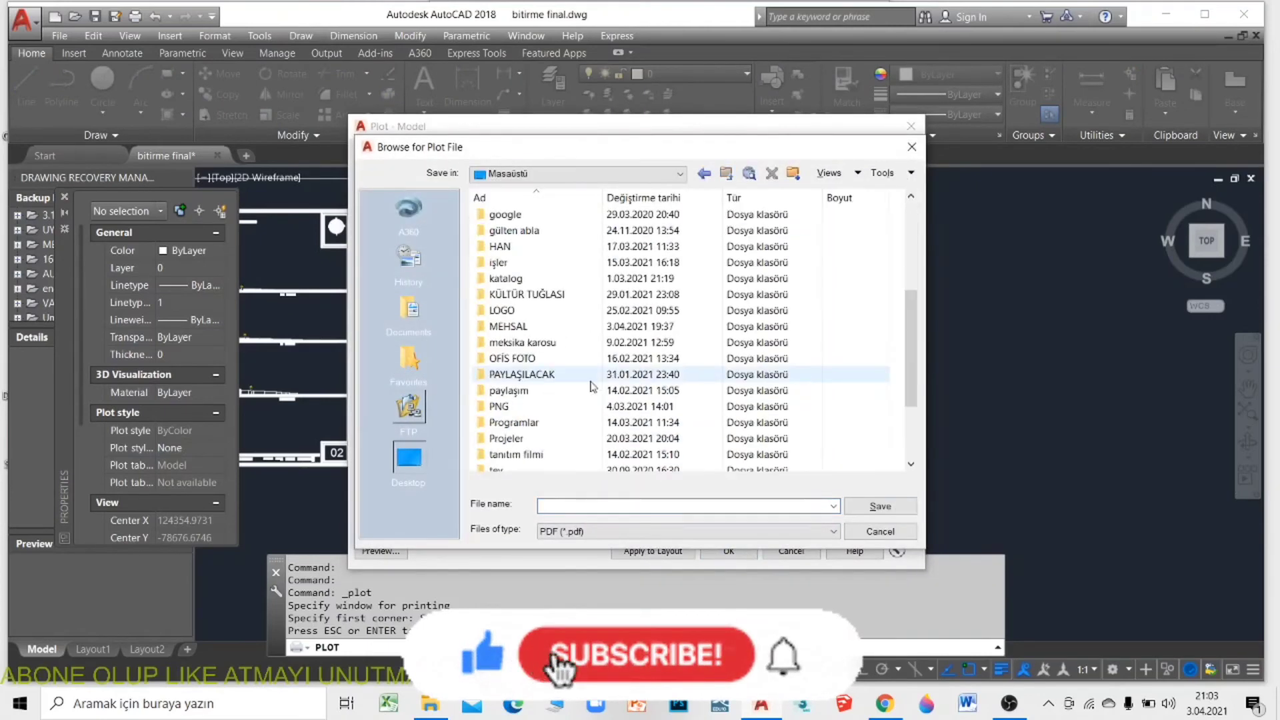
{"action": "left_click", "coordinate": [580, 507]}
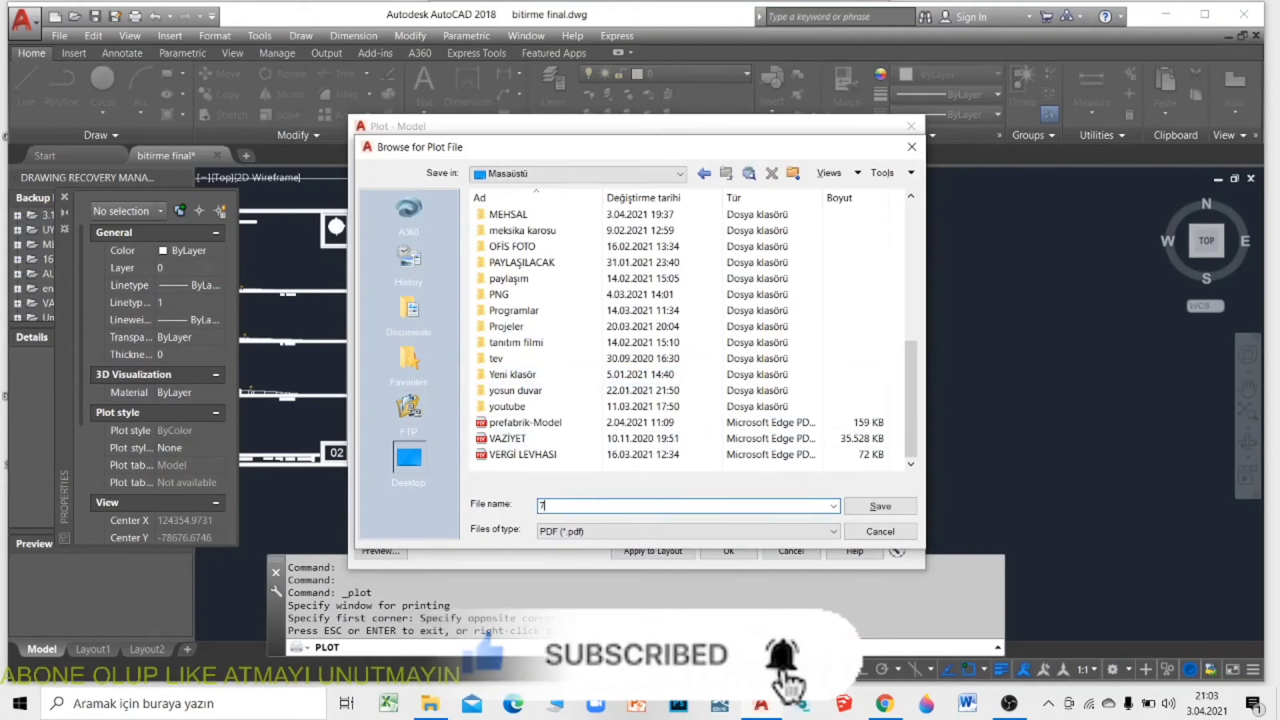
{"action": "type", "text": "70*100"}
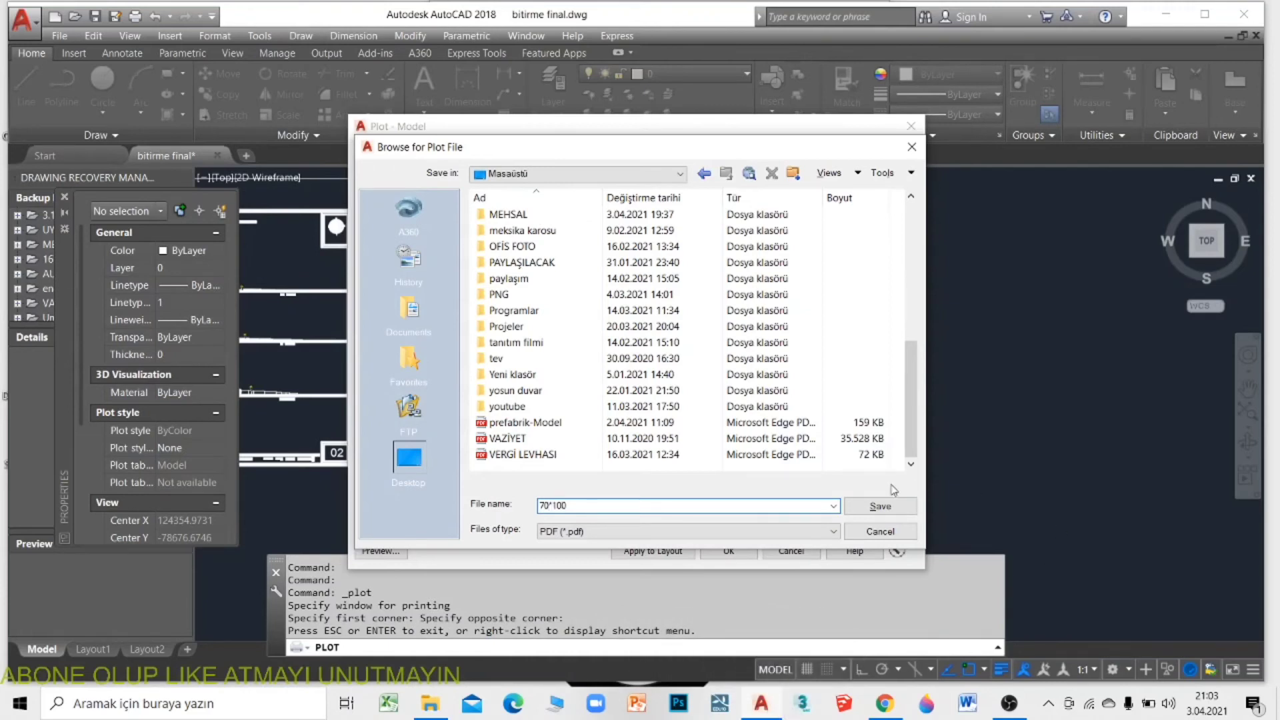
{"action": "left_click", "coordinate": [884, 516]}
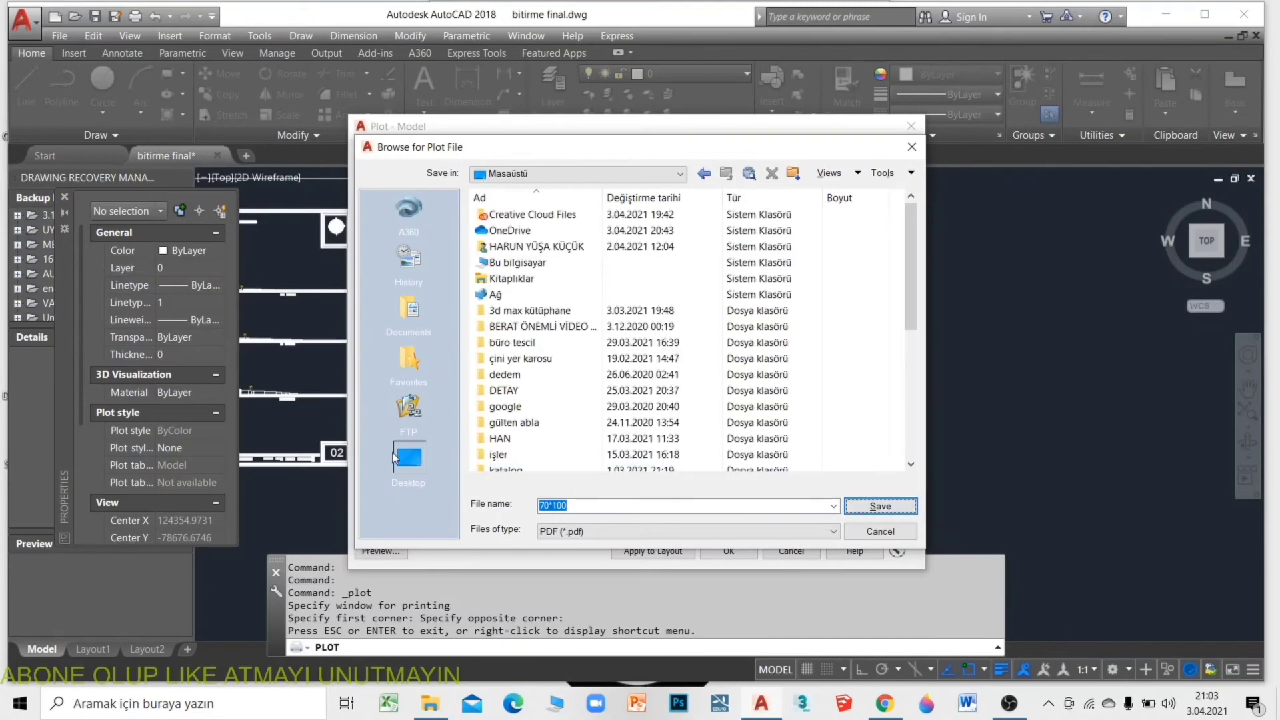
{"action": "left_click", "coordinate": [404, 458]}
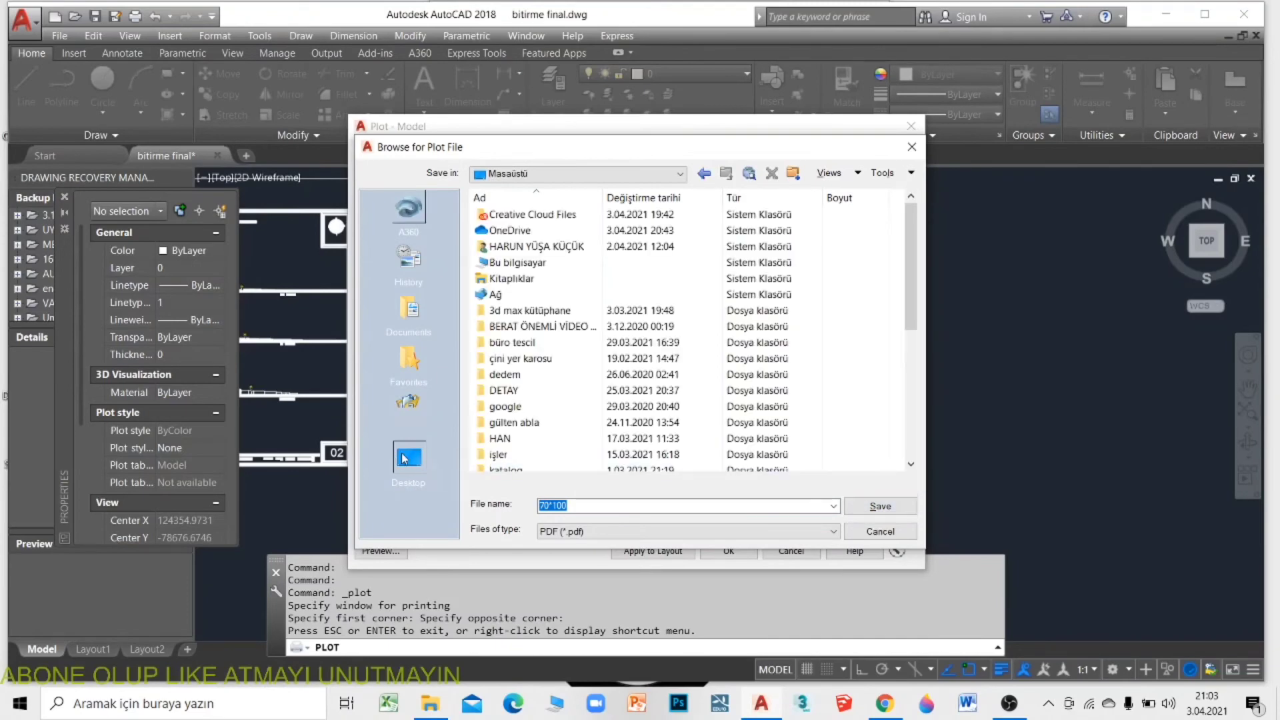
{"action": "left_click", "coordinate": [585, 507]}
{"action": "type", "text": "MIMARHANEM"}
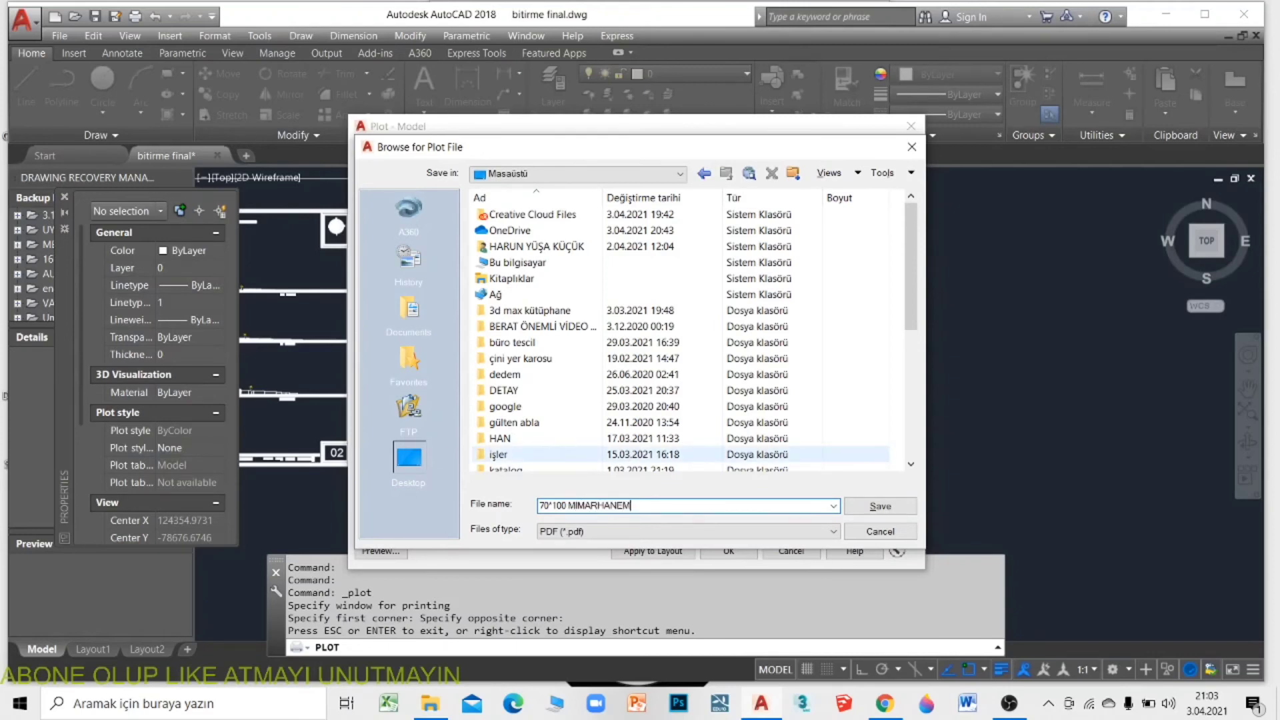
{"action": "left_click", "coordinate": [879, 507]}
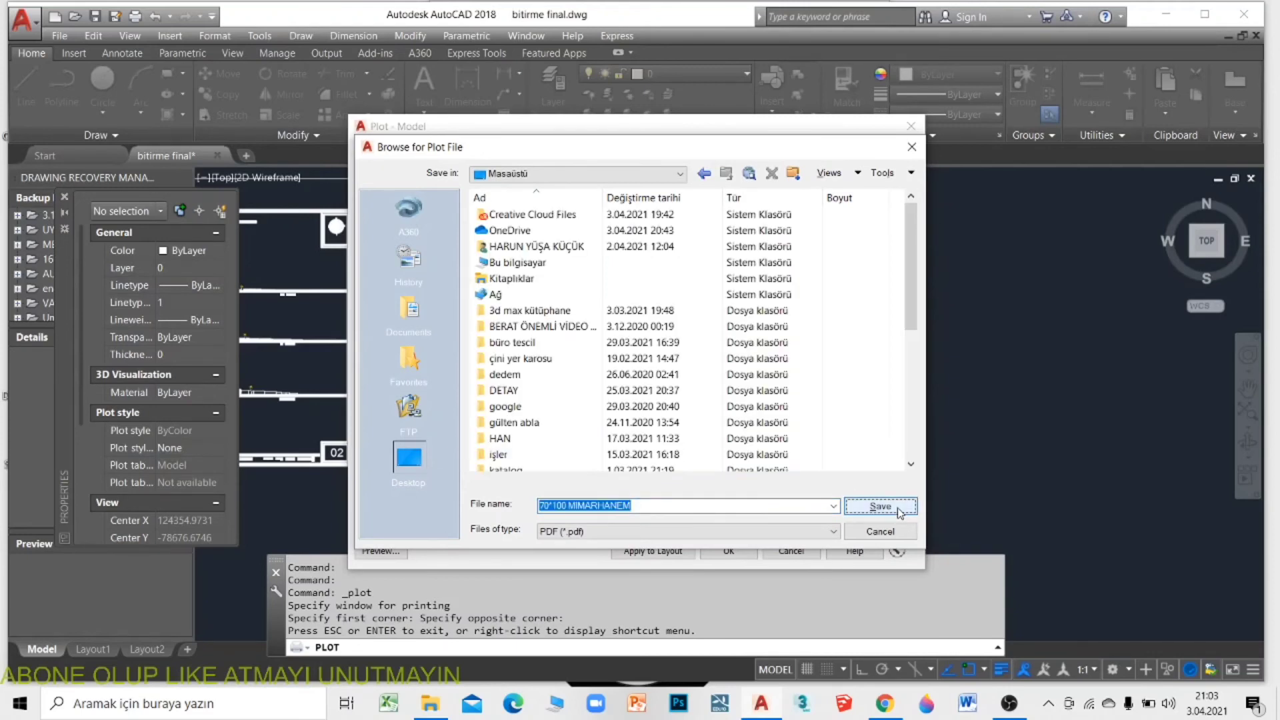
{"action": "scroll", "coordinate": [470, 343], "scroll_direction": "down", "scroll_amount": 3}
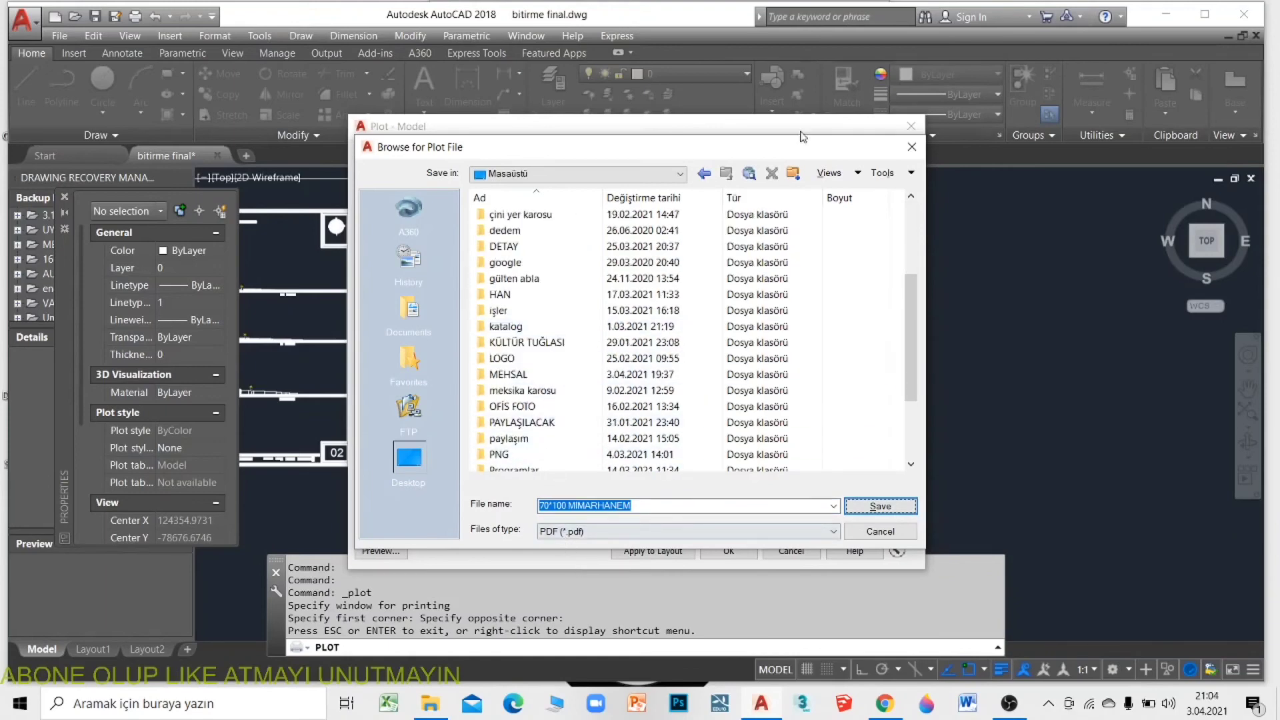
{"action": "left_click", "coordinate": [911, 147]}
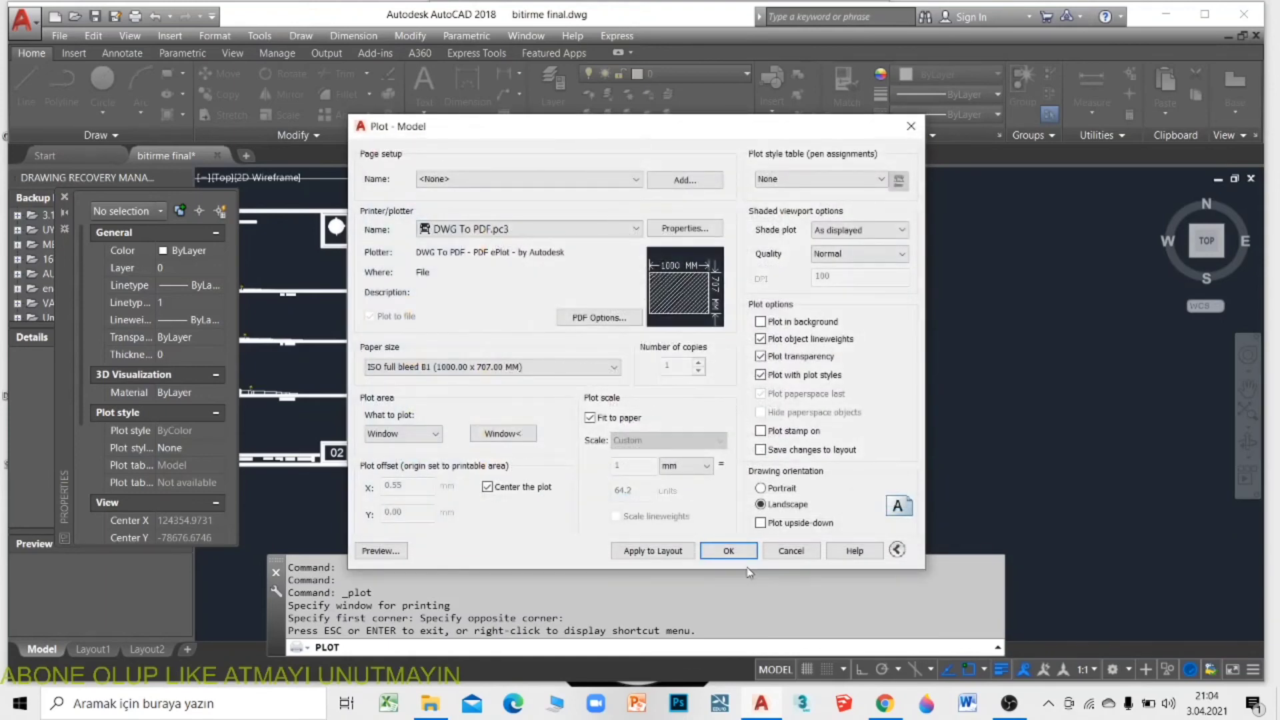
Plot the sheet to ÖLÇEKLİ.pdf saved on the Desktop.
{"action": "left_click", "coordinate": [730, 552]}
{"action": "left_click", "coordinate": [424, 457]}
{"action": "type", "text": "OLÇEKLI"}
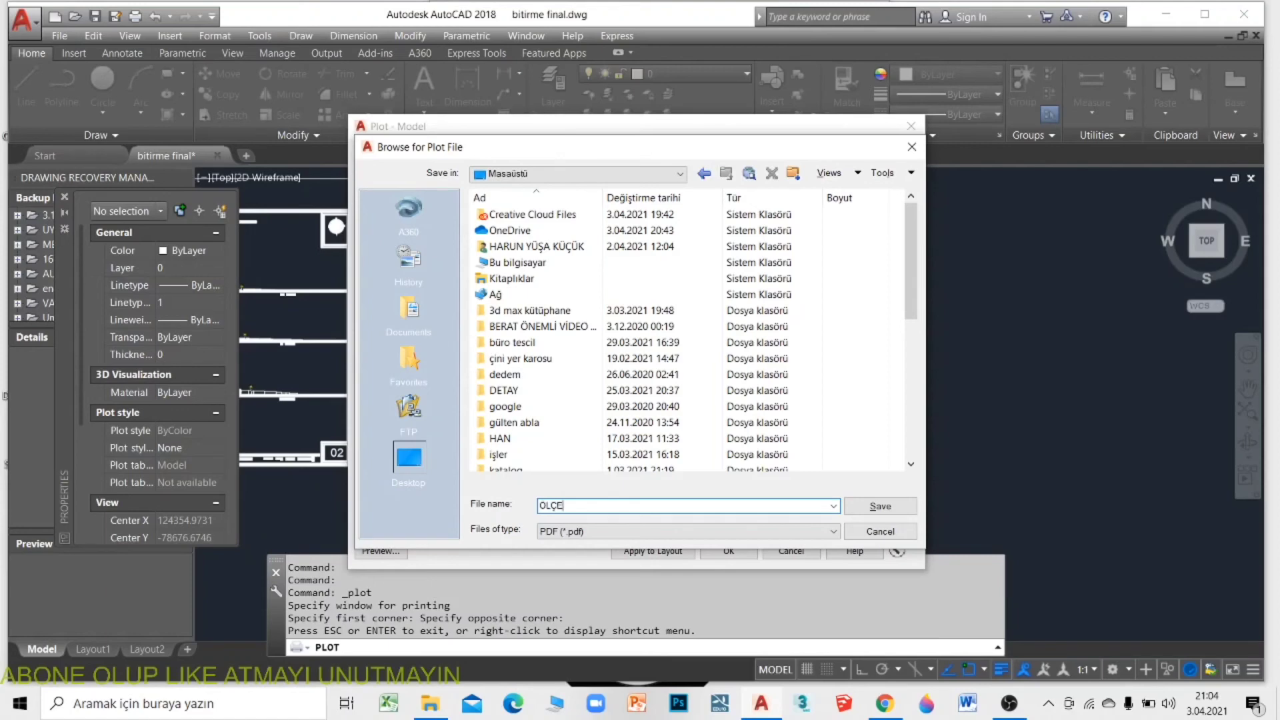
{"action": "left_click", "coordinate": [881, 506]}
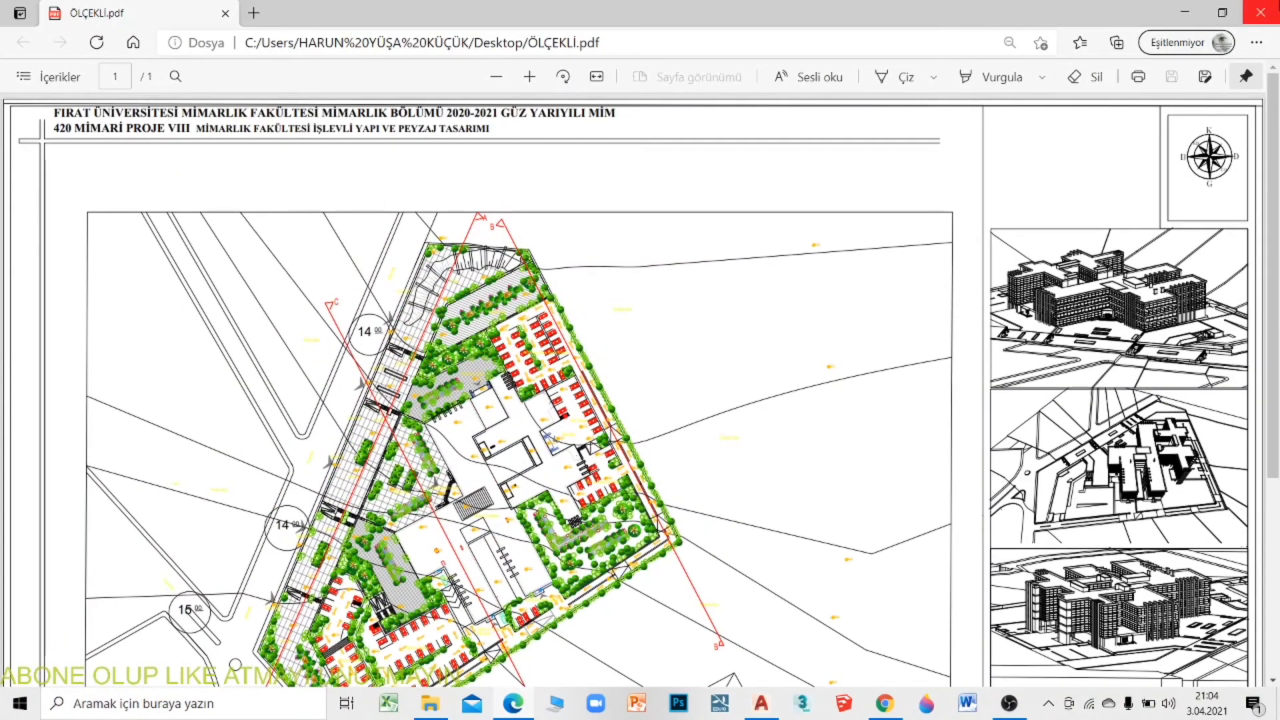
Close ÖLÇEKLİ.pdf in Edge after reviewing the plotted site plan.
{"action": "left_click", "coordinate": [1260, 12]}
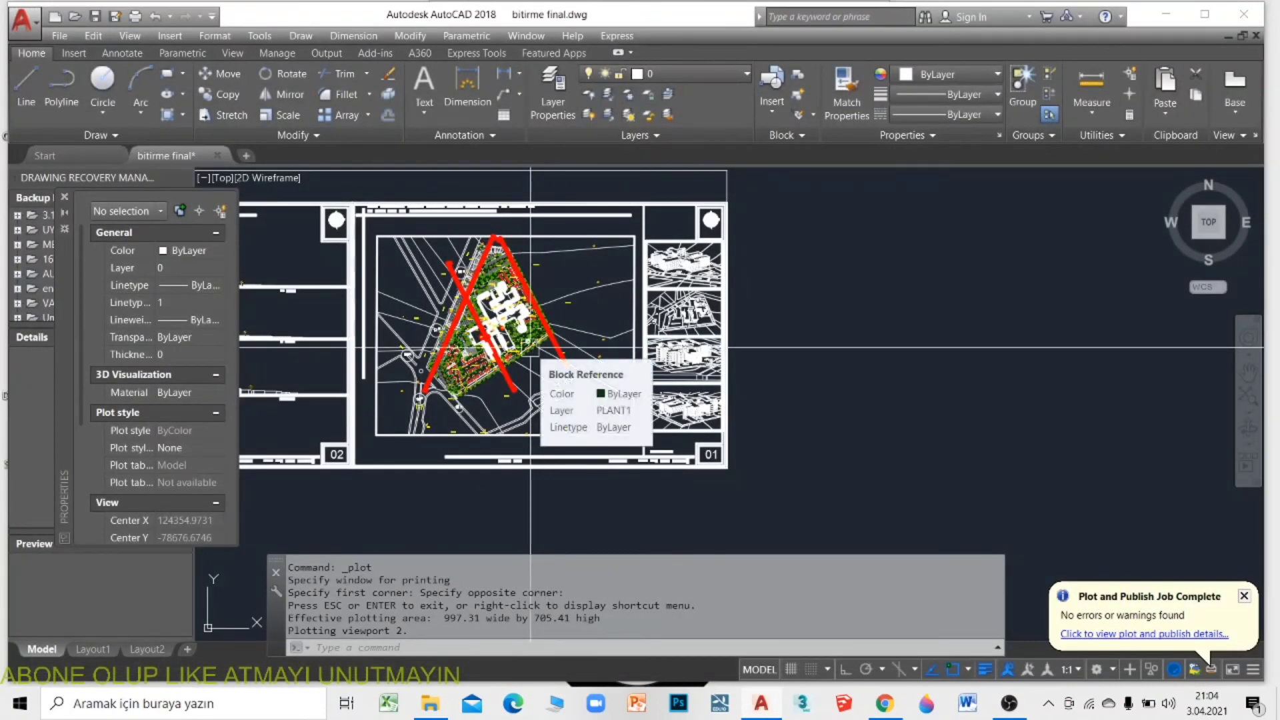
{"action": "scroll", "coordinate": [482, 292], "scroll_direction": "up", "scroll_amount": 2}
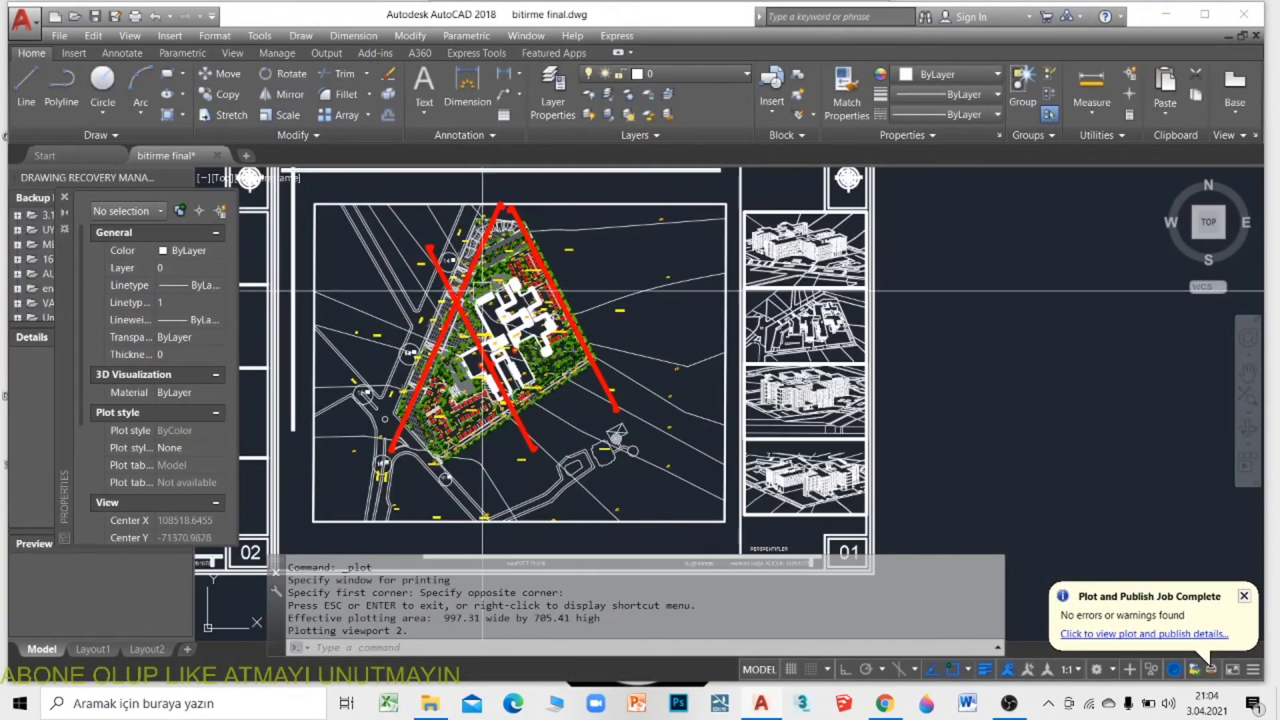
{"action": "scroll", "coordinate": [482, 291], "scroll_direction": "up", "scroll_amount": 2}
{"action": "scroll", "coordinate": [479, 256], "scroll_direction": "up", "scroll_amount": 4}
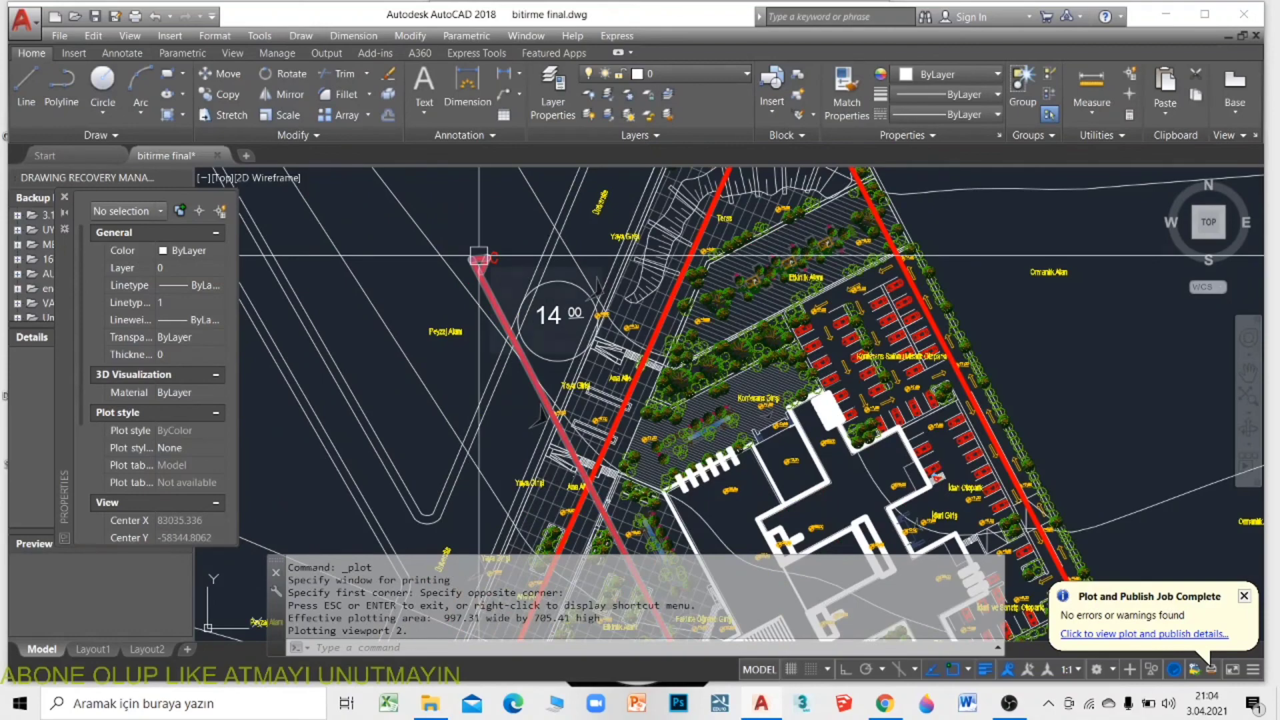